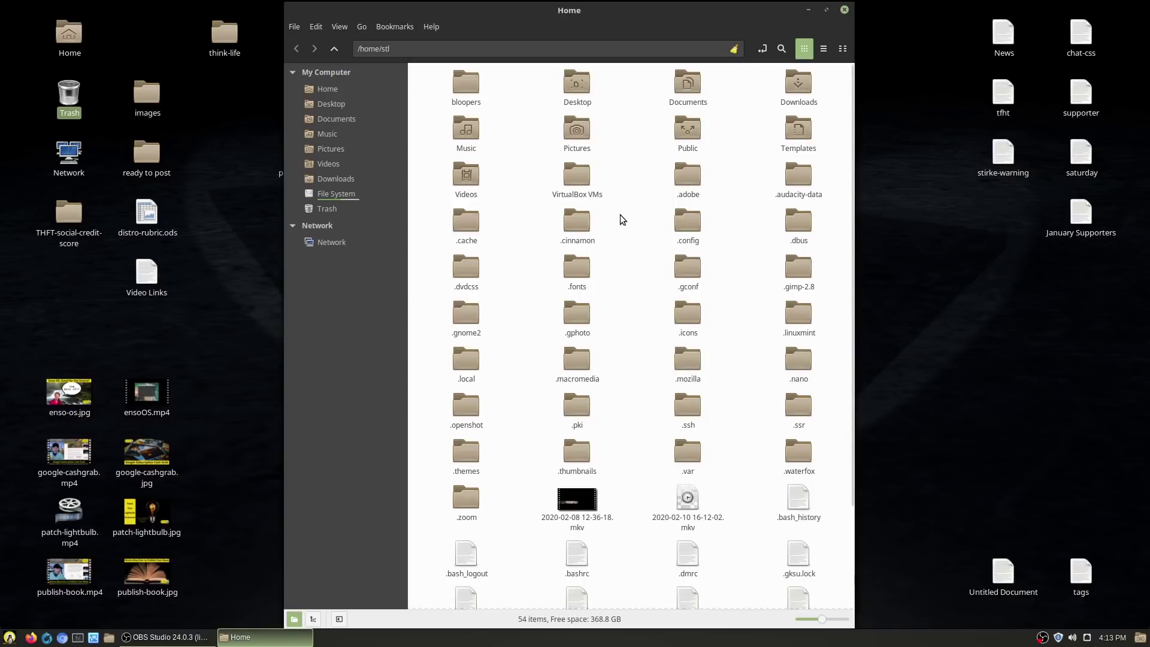
Step: Hide the hidden files, then go from the file system root through the home folder into the stl folder
key(ctrl+h)
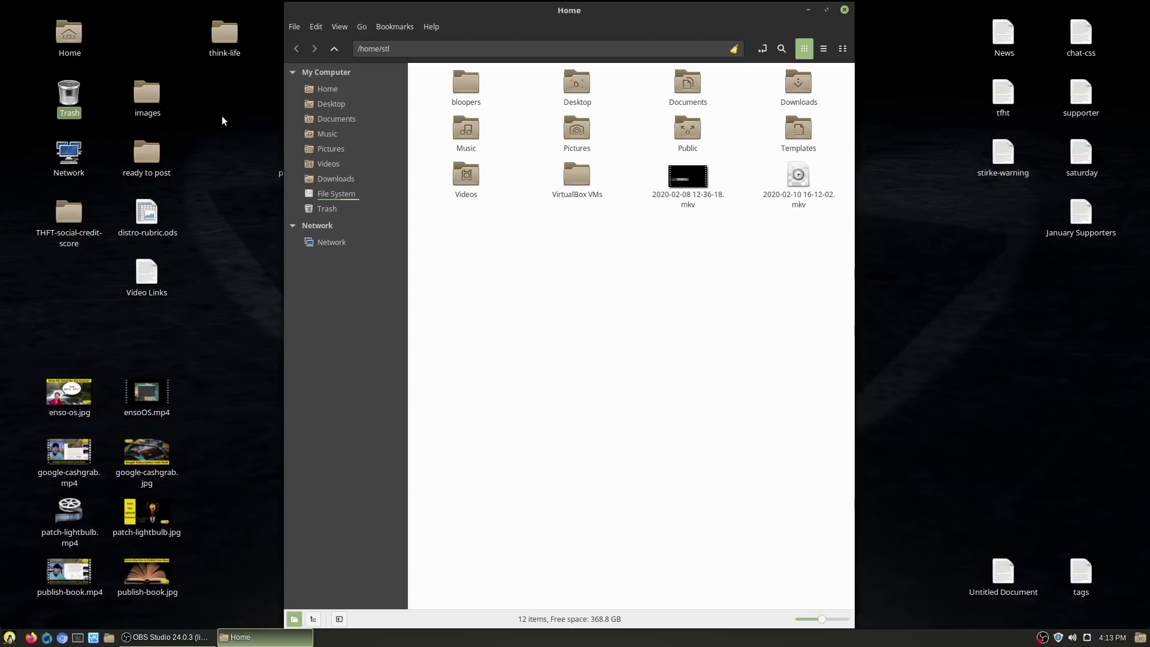
click(334, 196)
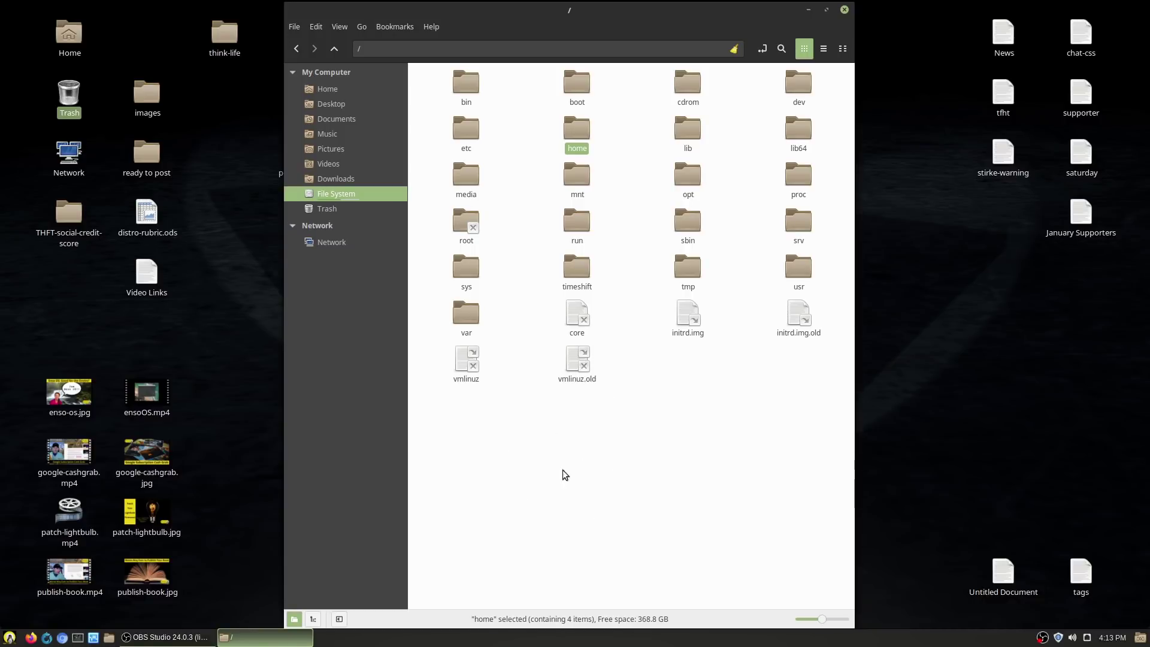
double_click(584, 135)
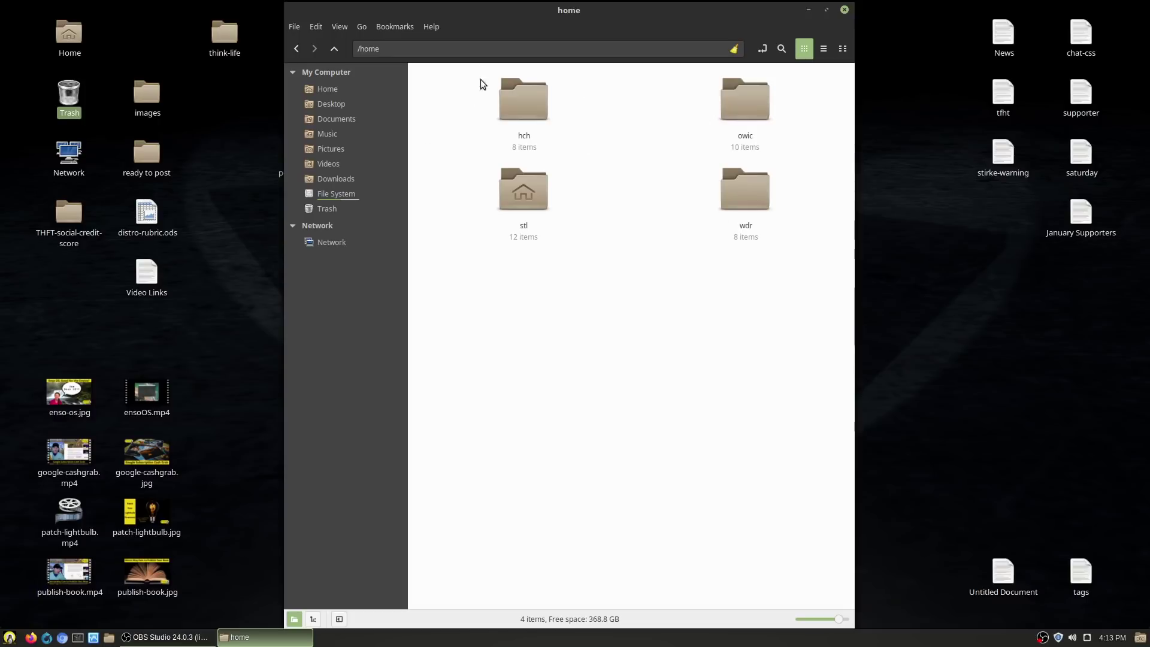
double_click(507, 196)
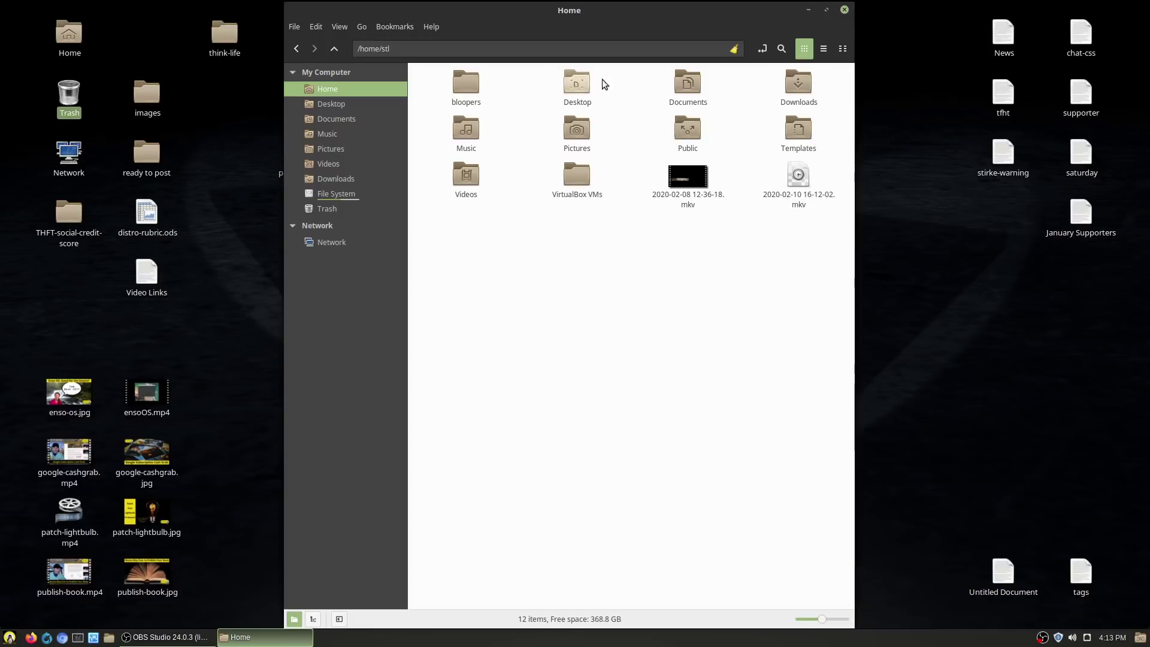
Step: Open the Templates folder, view the templates offered for creating a new document, and return to the stl home folder
double_click(799, 130)
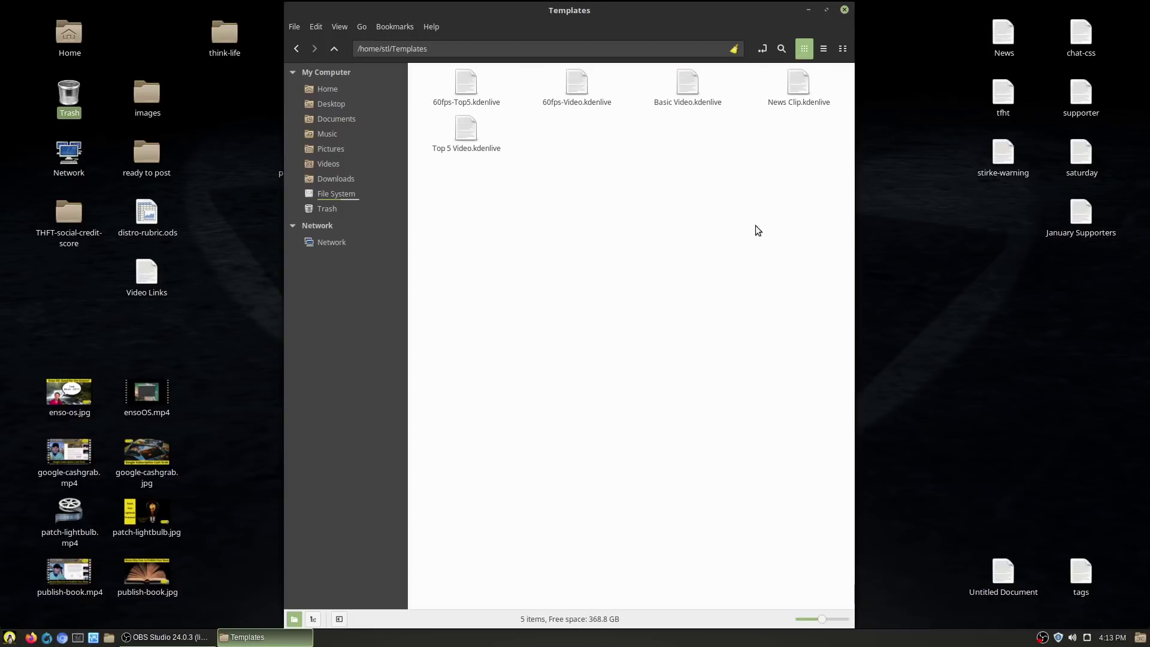
right_click(567, 240)
mouse_move(644, 264)
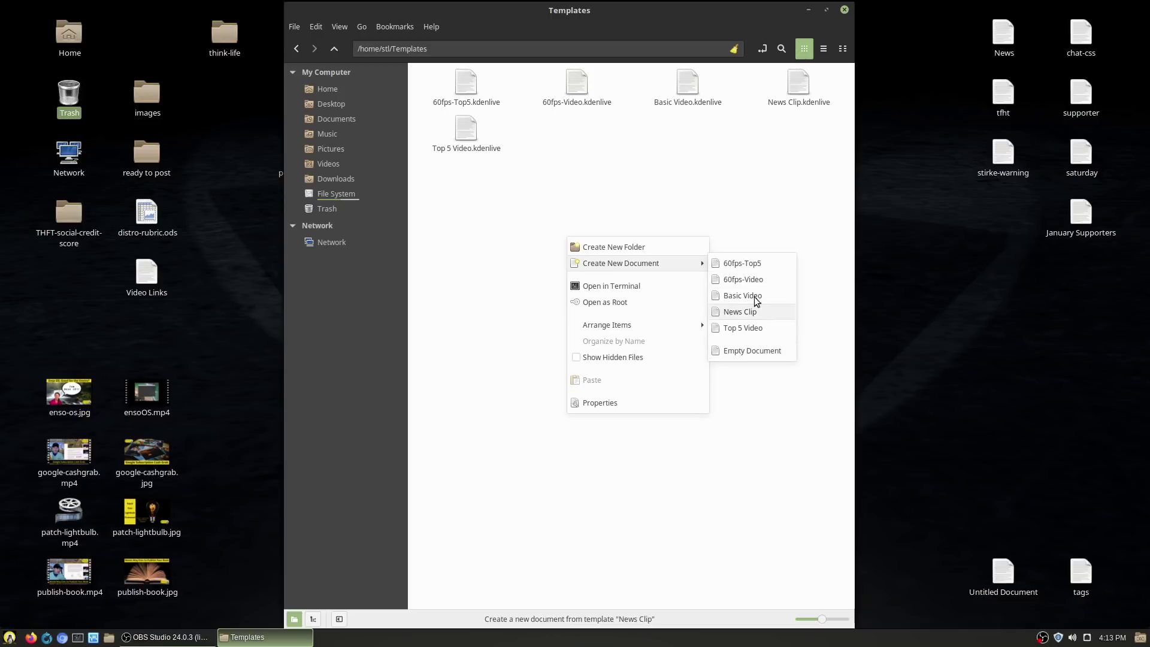
click(749, 193)
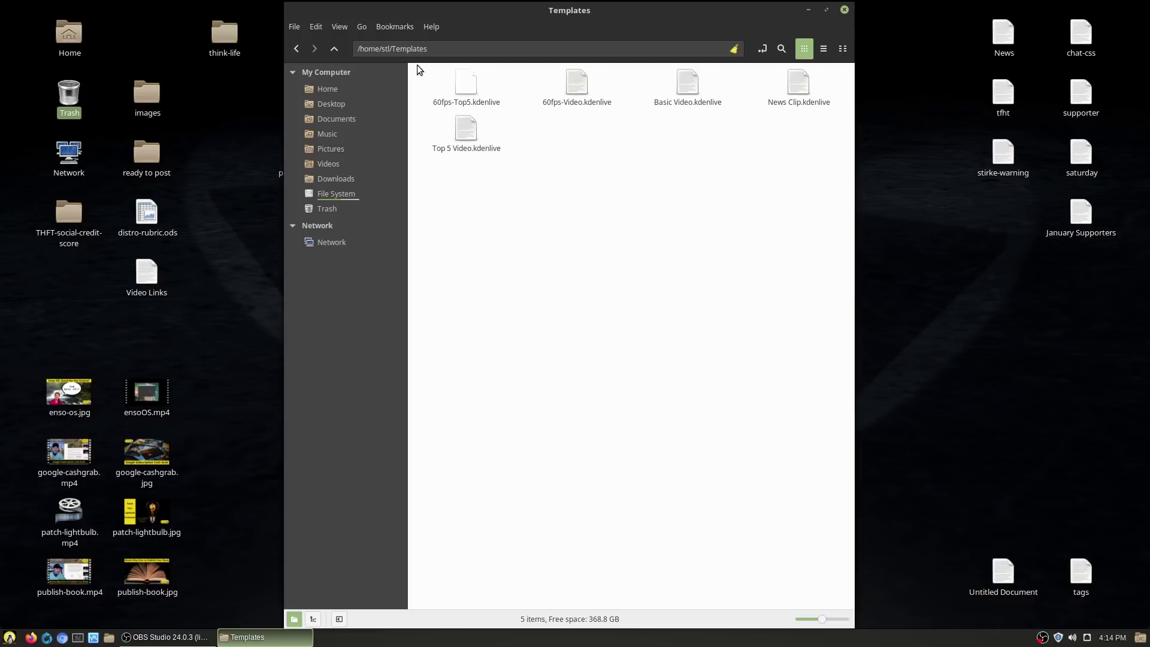
click(295, 49)
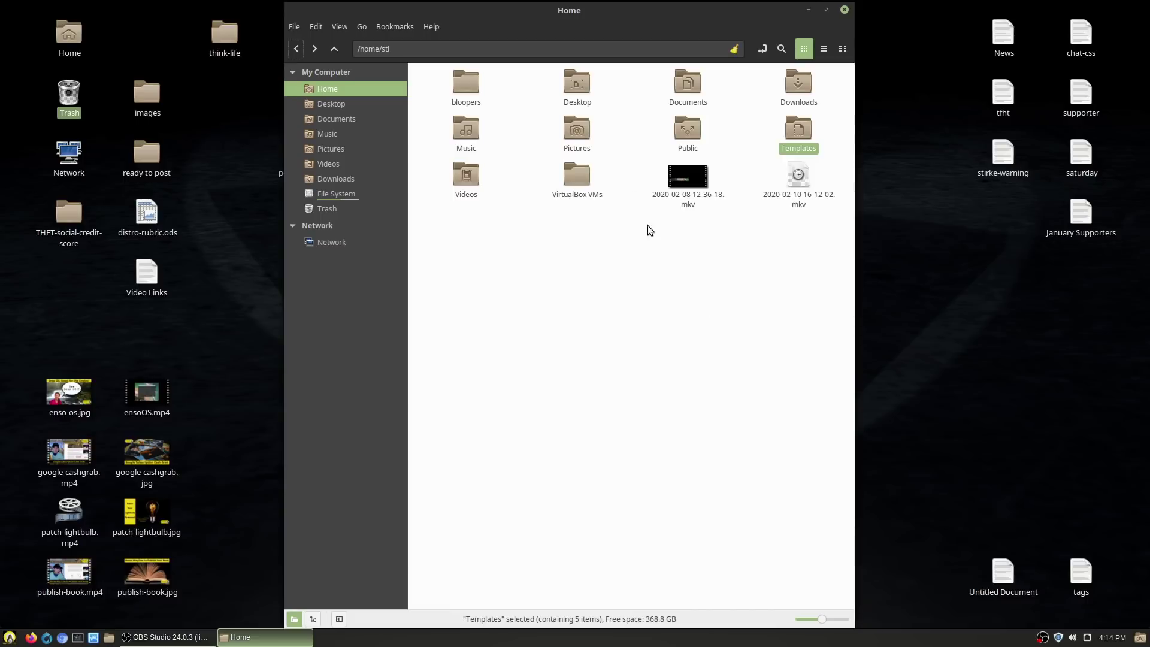
Step: View the contents of the VirtualBox VMs folder and return to the stl home folder with nothing selected
double_click(569, 179)
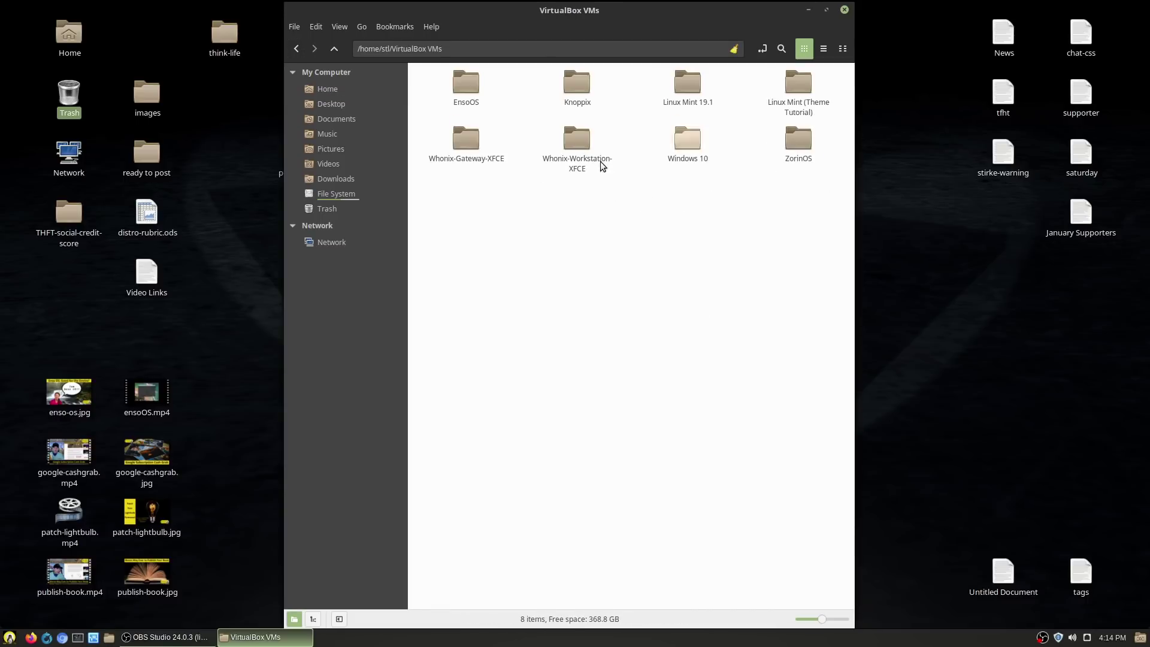
click(296, 48)
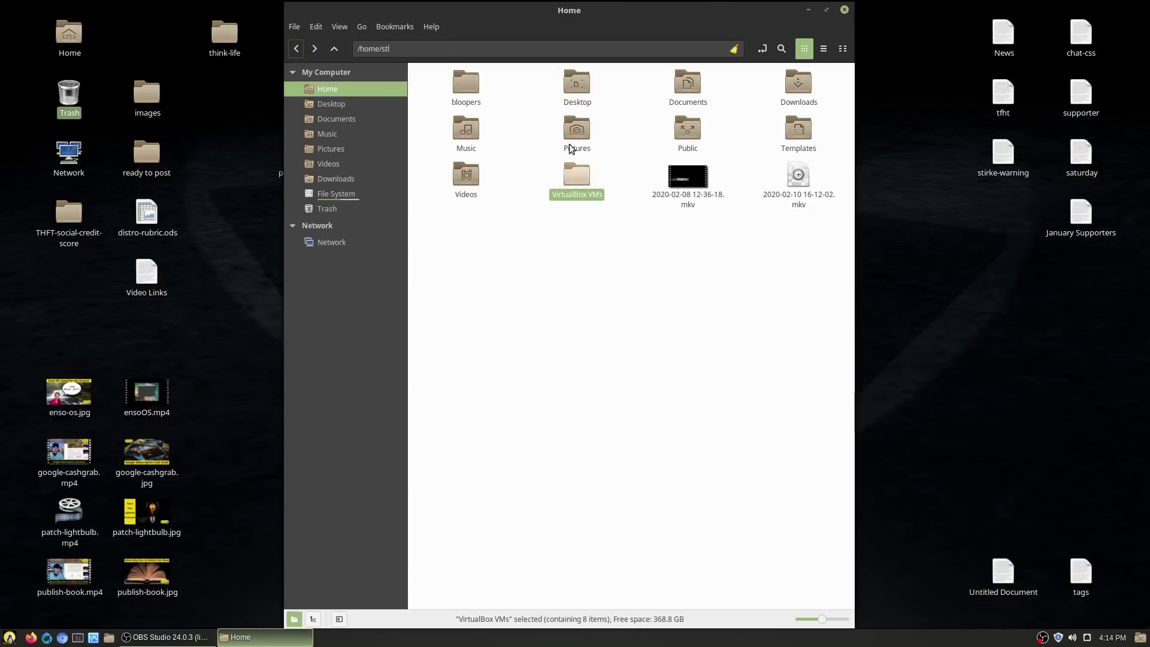
click(617, 386)
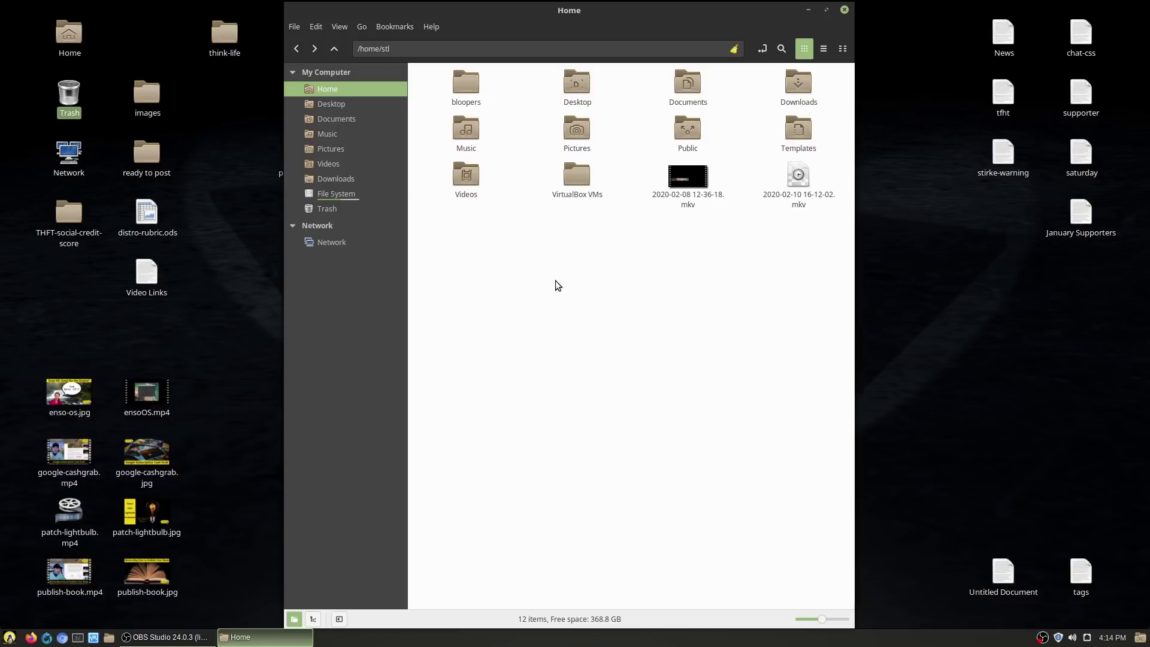
Step: Show the hidden files in the stl home folder, look through them, and check the Show Hidden Files option
key(ctrl+h)
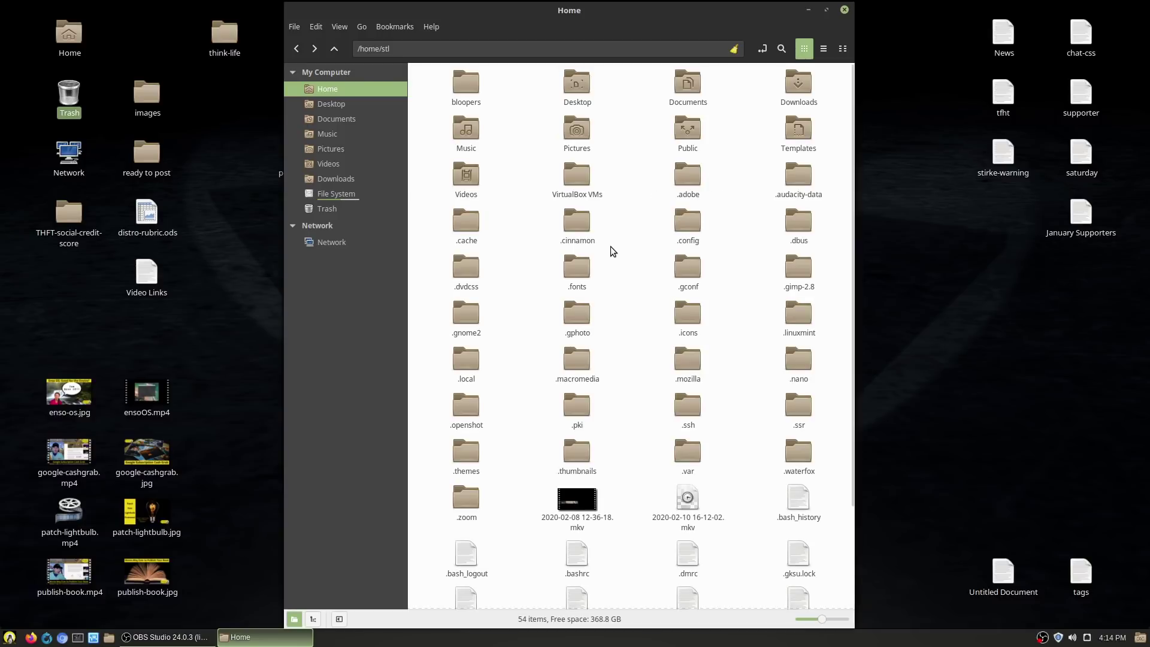
scroll(667, 486, down, 3)
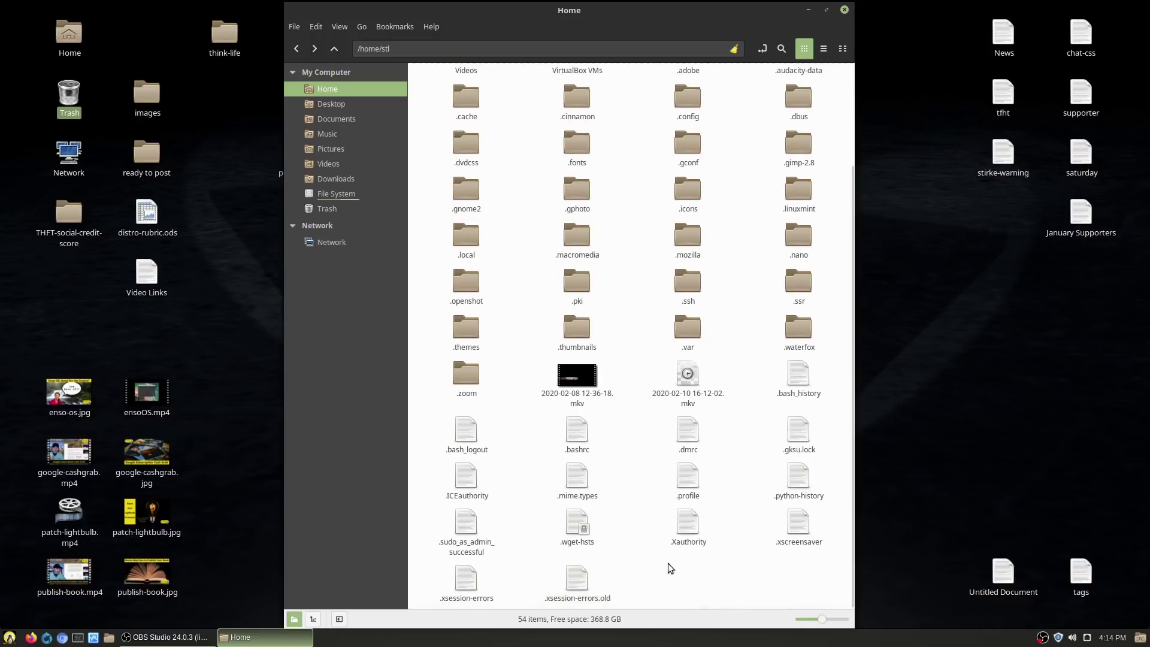
scroll(643, 464, up, 3)
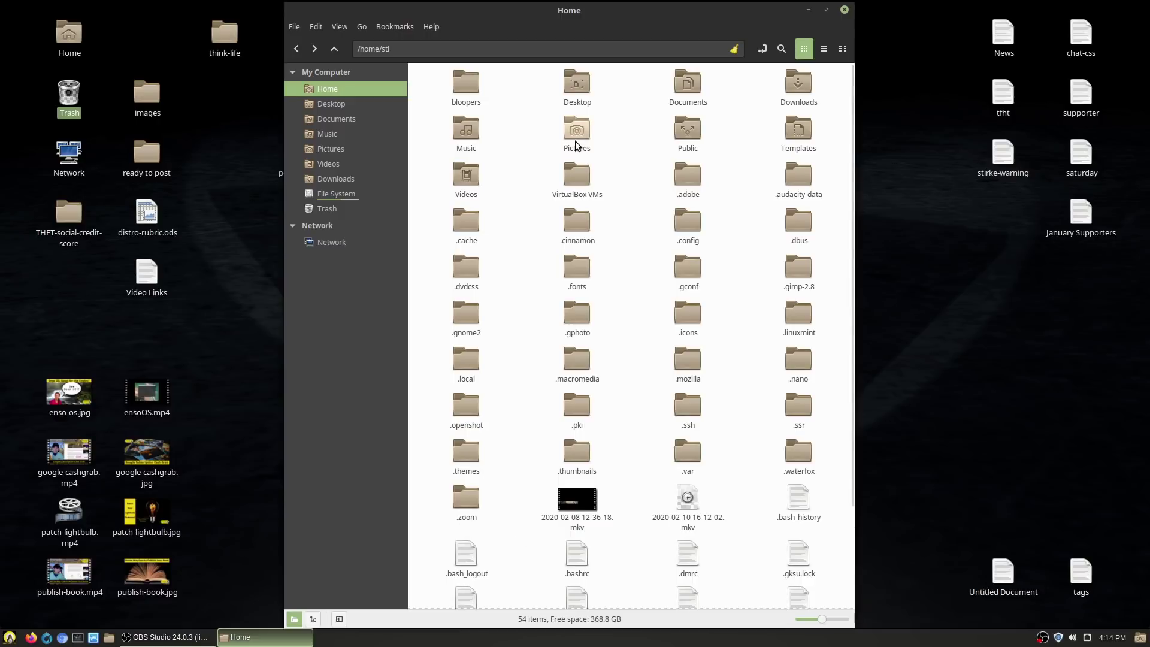
click(338, 27)
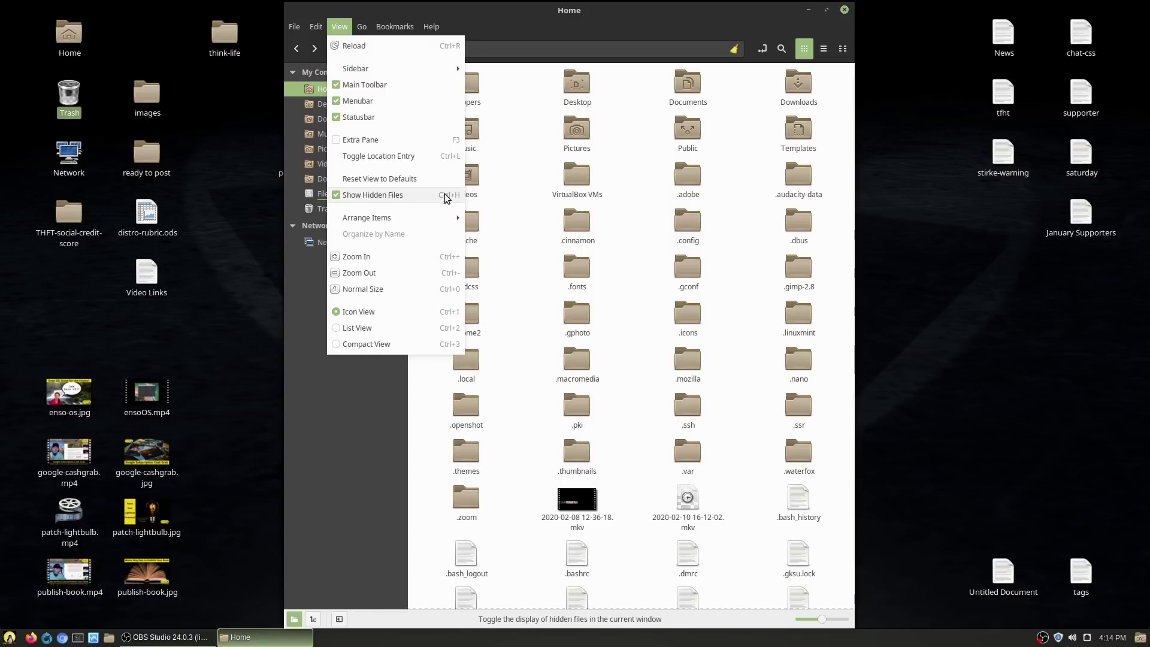
click(609, 17)
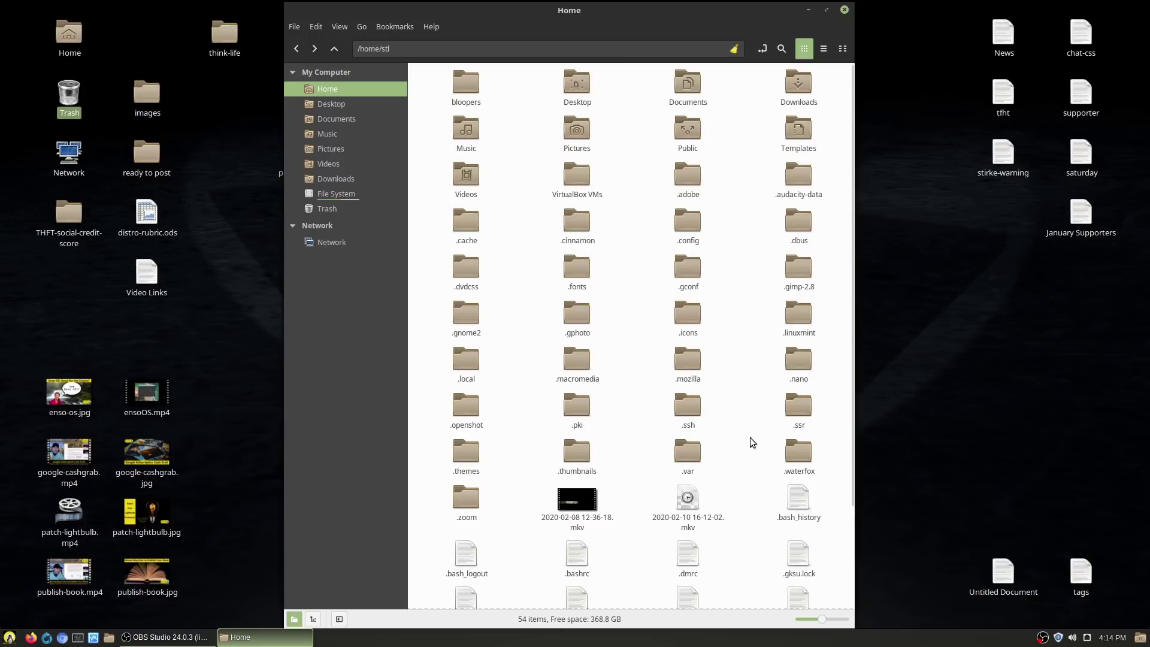
Step: View the contents of the hidden .waterfox and .mozilla folders, returning to the stl home folder after each
double_click(798, 452)
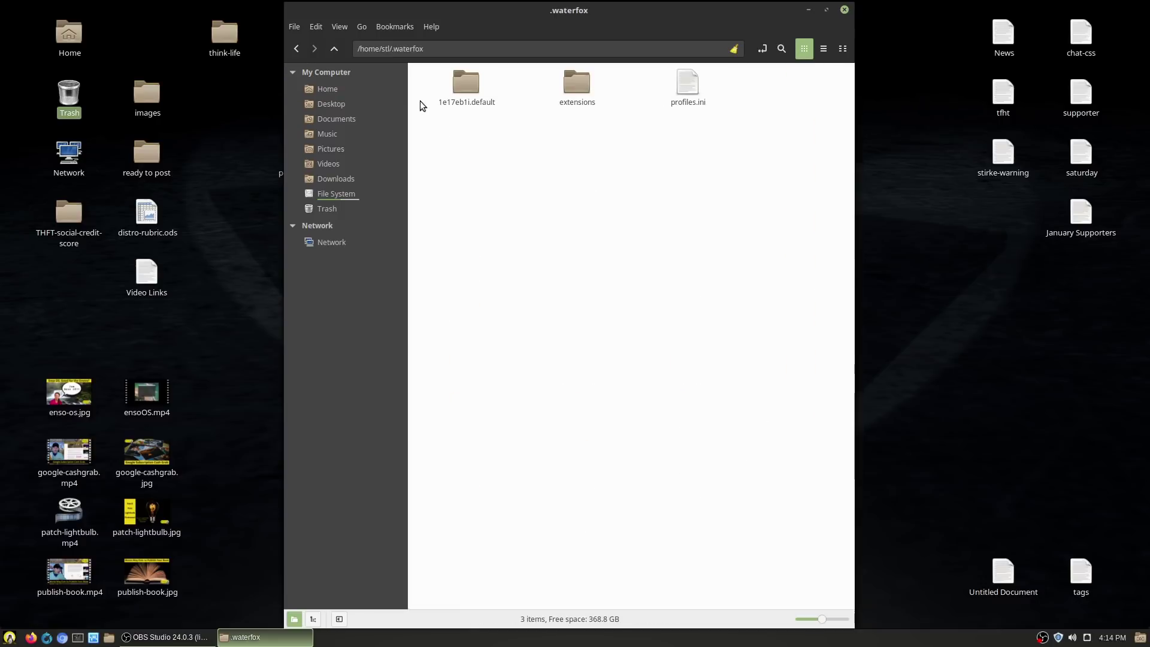
click(296, 50)
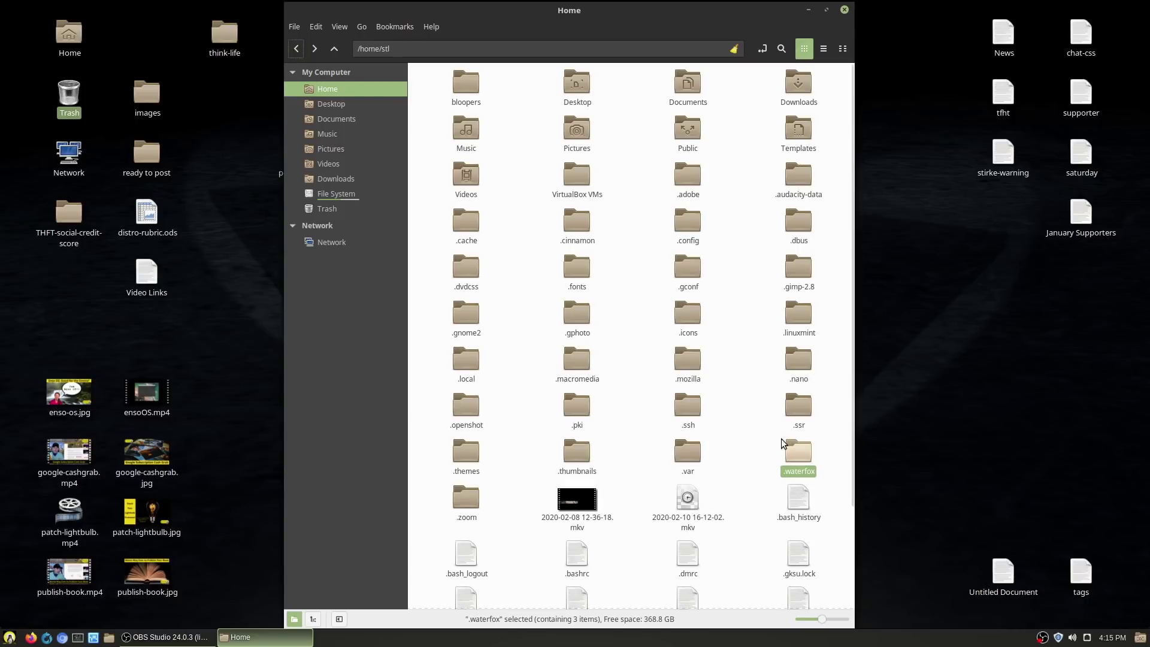
double_click(692, 363)
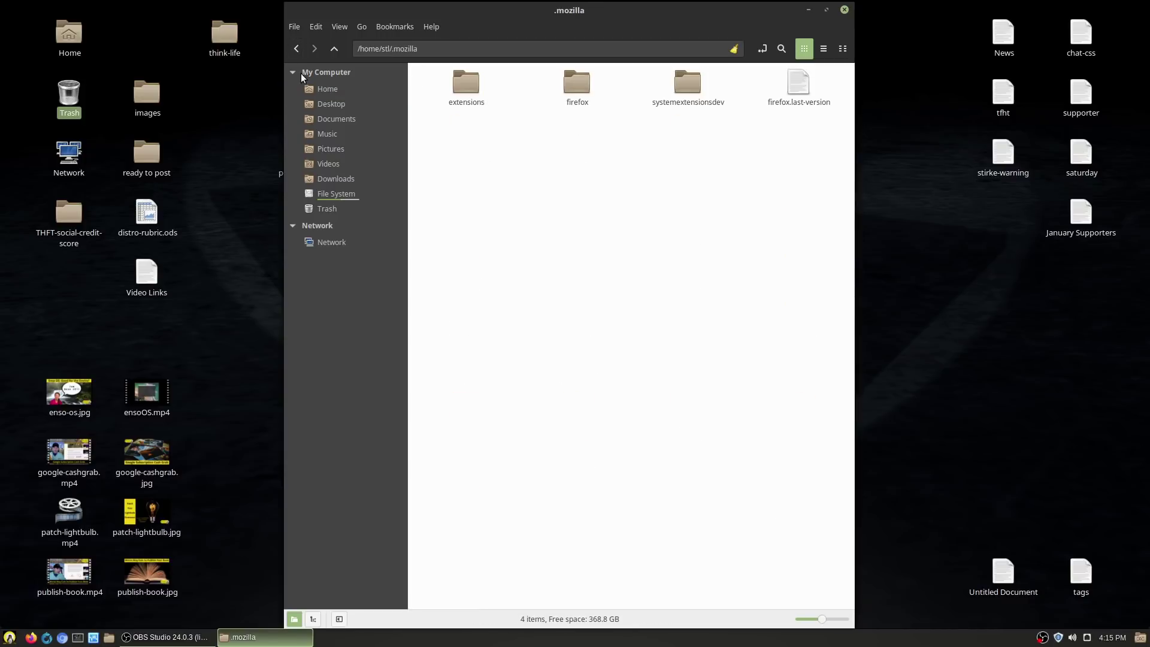
click(295, 48)
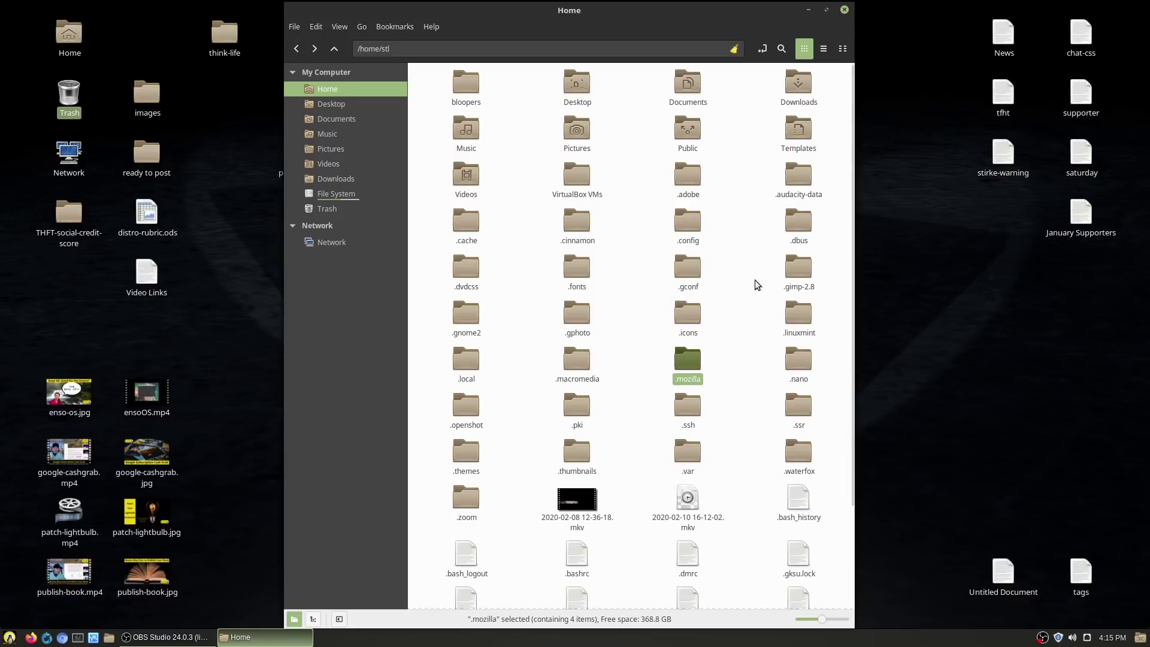
Step: View the obs-studio settings folder inside .config and return to the stl home folder
double_click(687, 223)
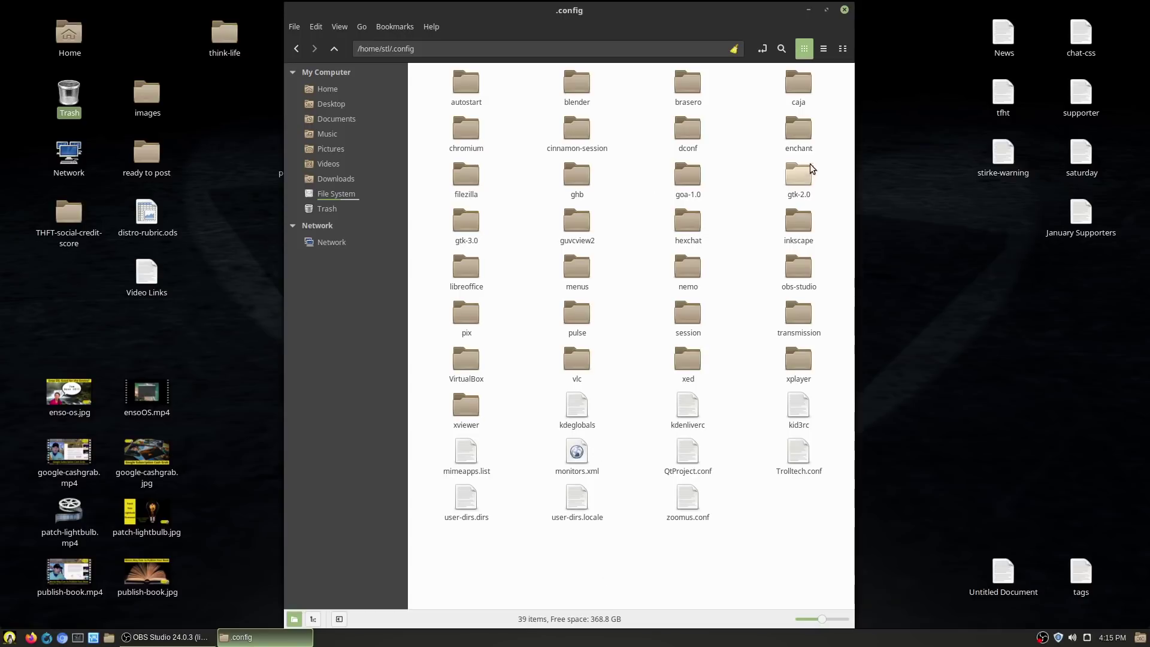
double_click(800, 264)
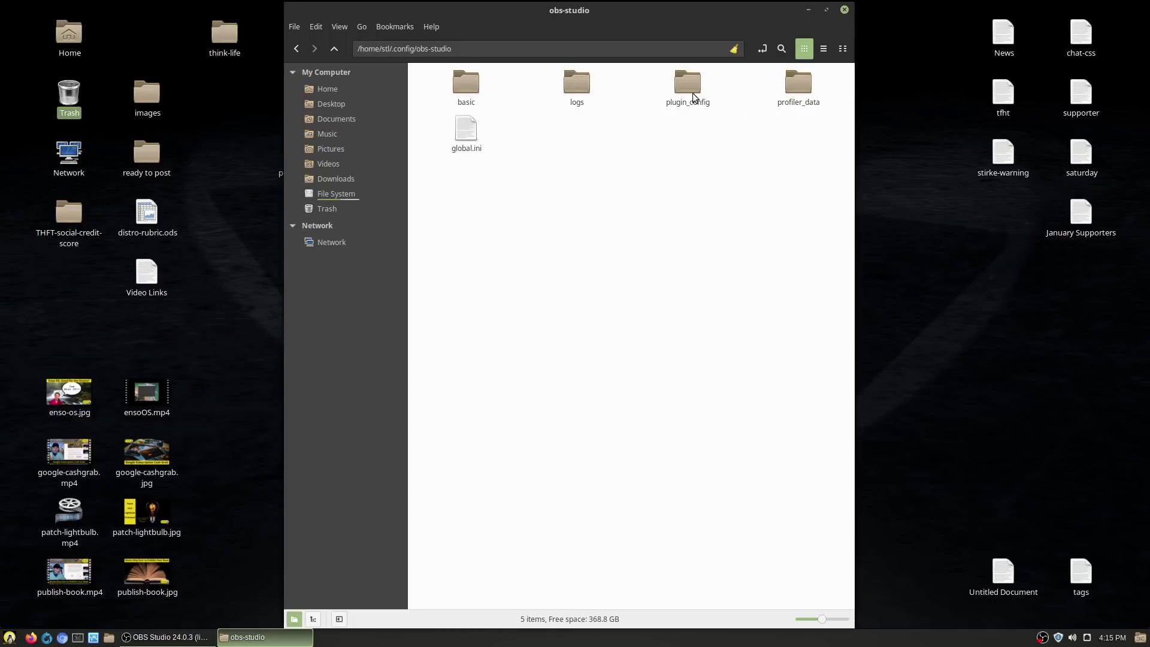
click(294, 50)
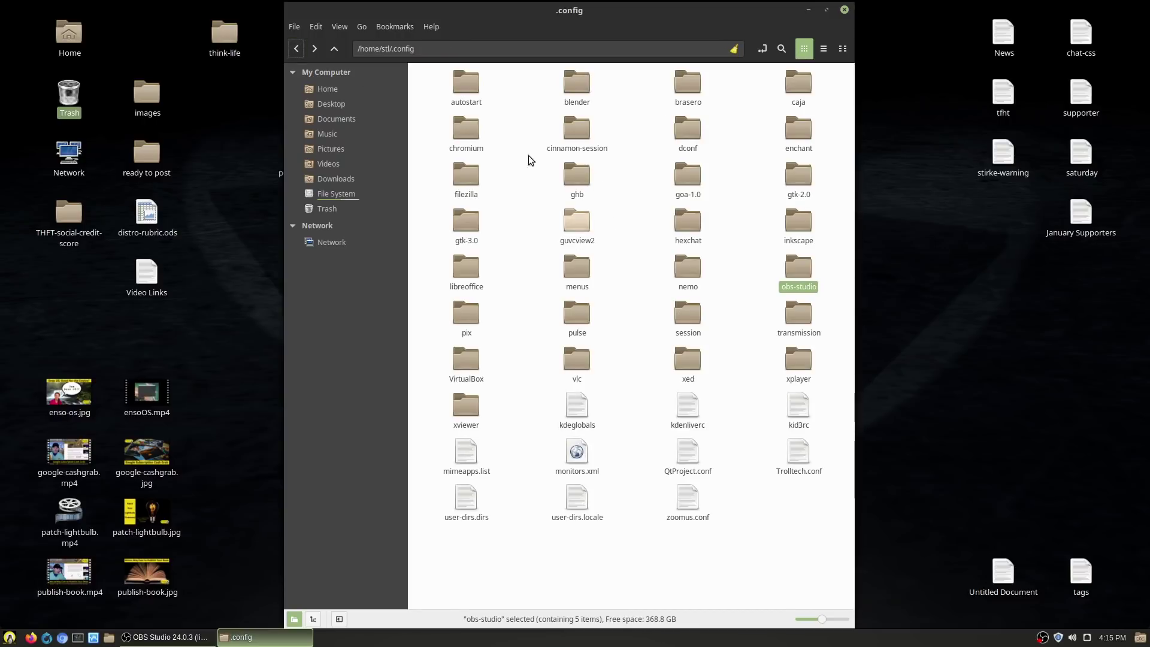
click(295, 48)
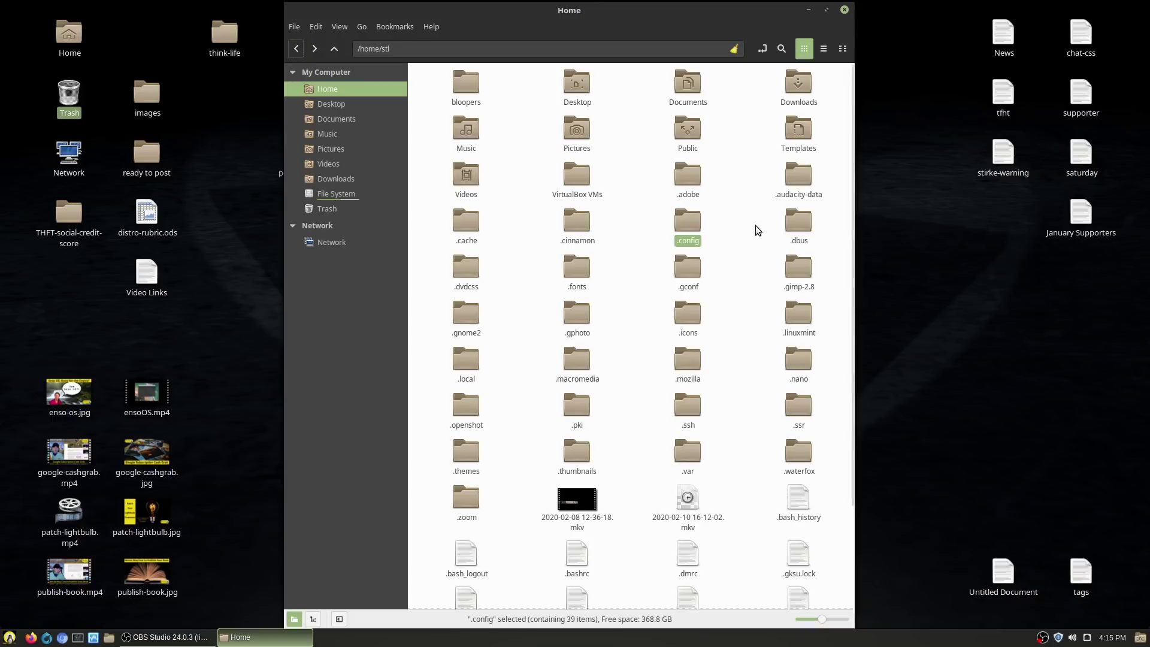
Step: Open the effects folder under .local/share/kdenlive and inspect the files endscreen-transform.xml and endscreen-1034_582_45.56.xml
double_click(461, 365)
click(451, 95)
double_click(452, 94)
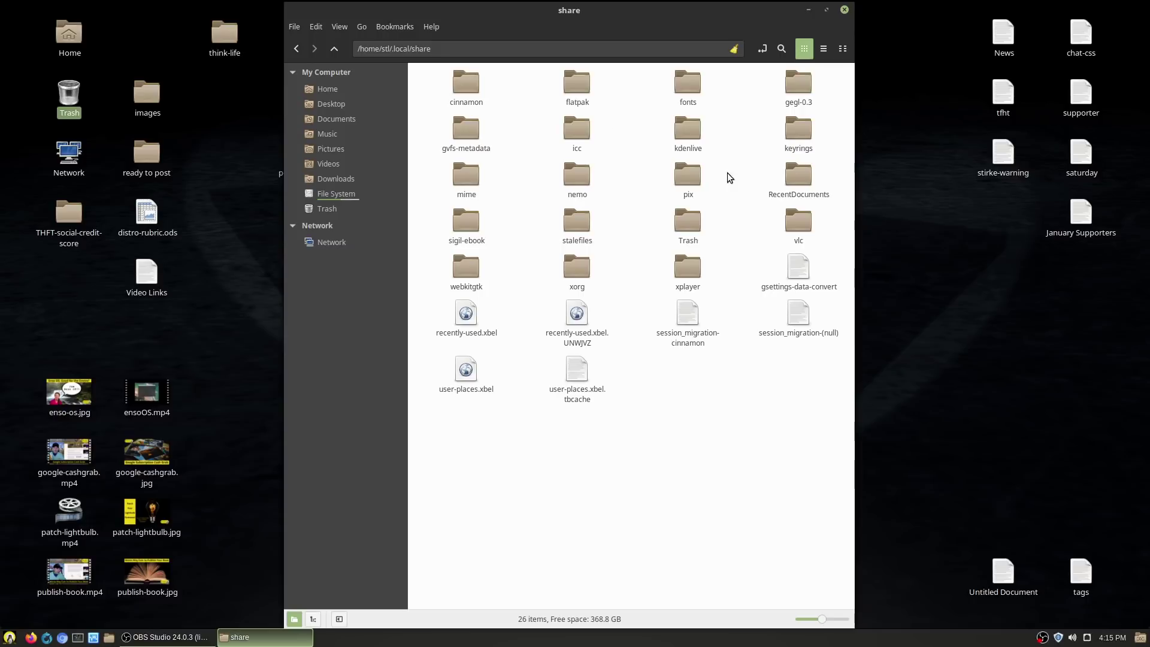
double_click(687, 129)
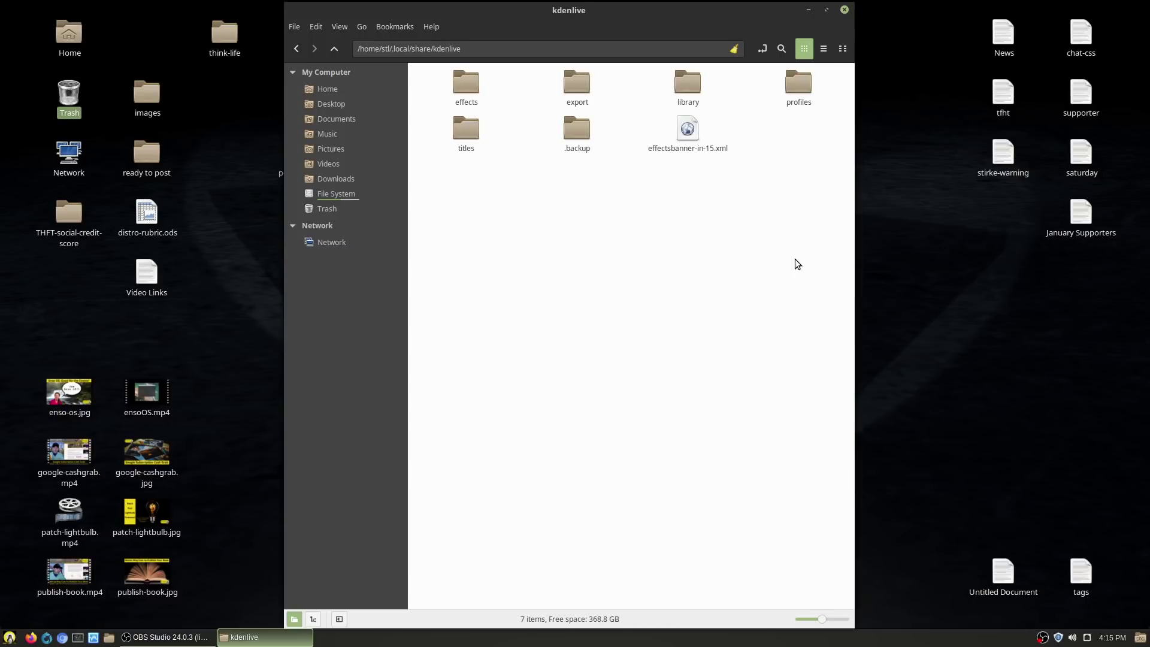
double_click(470, 84)
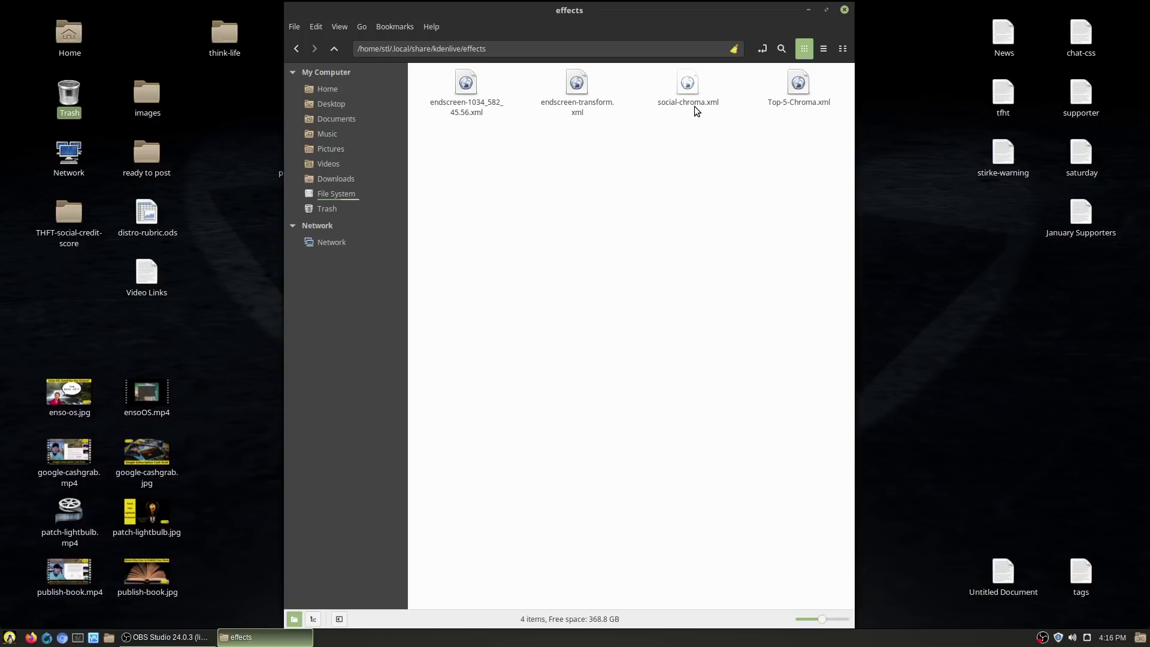
click(577, 99)
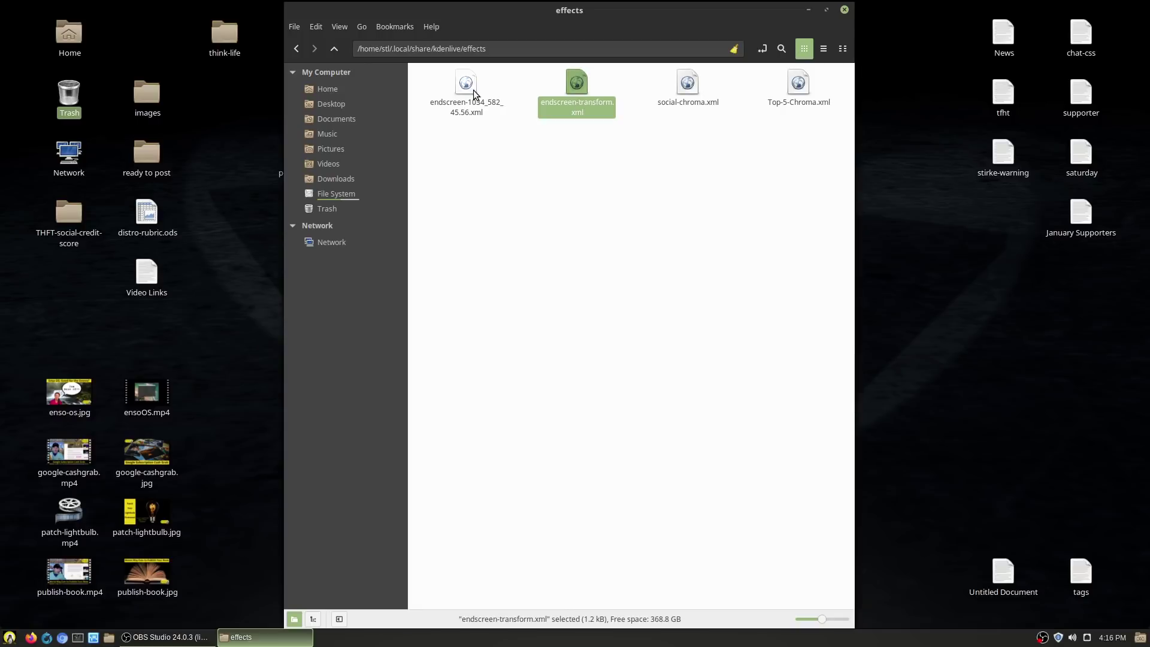
click(473, 91)
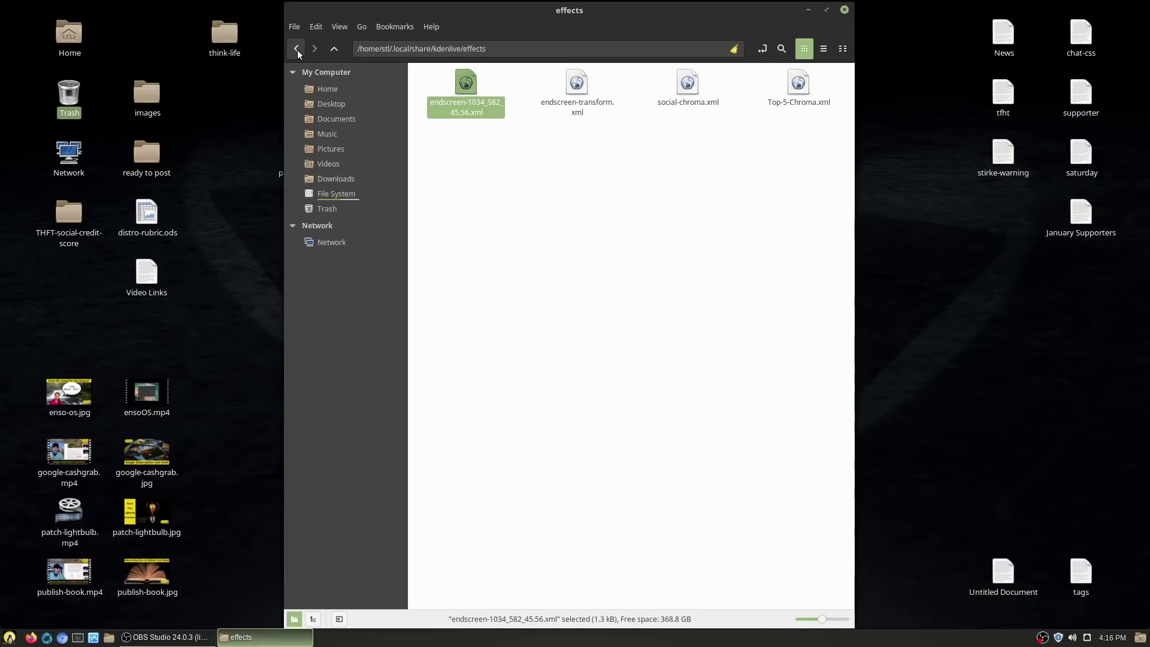
Step: Go from the file system root to the wdr user's home folder and open its .local/share/kdenlive folder
click(331, 193)
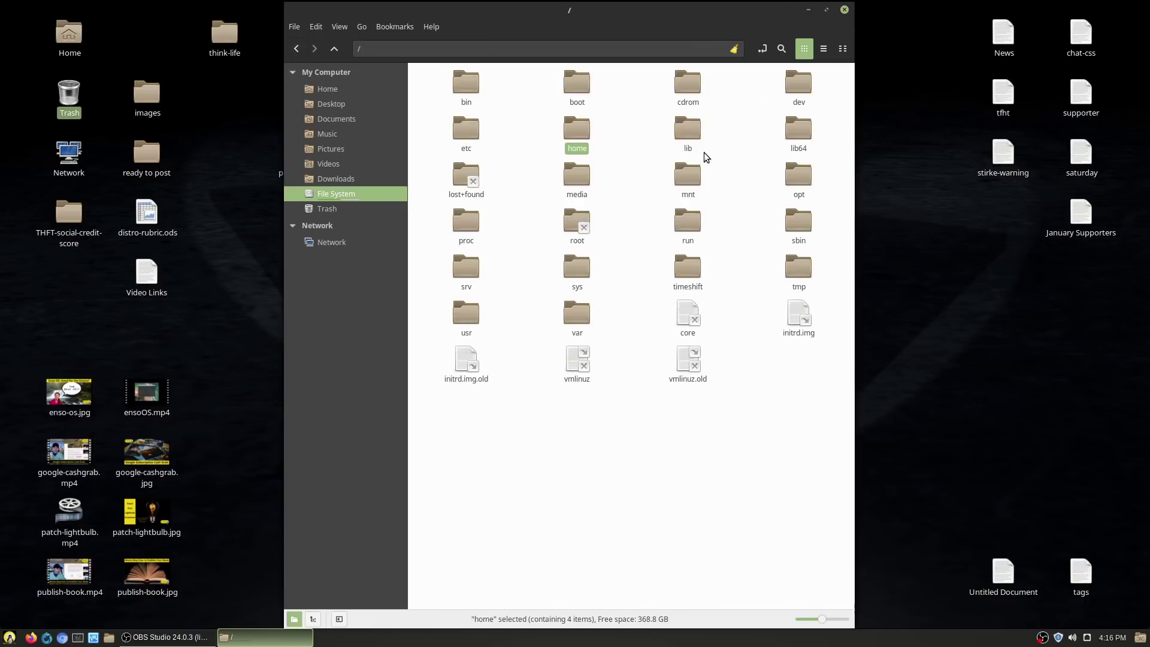
double_click(574, 135)
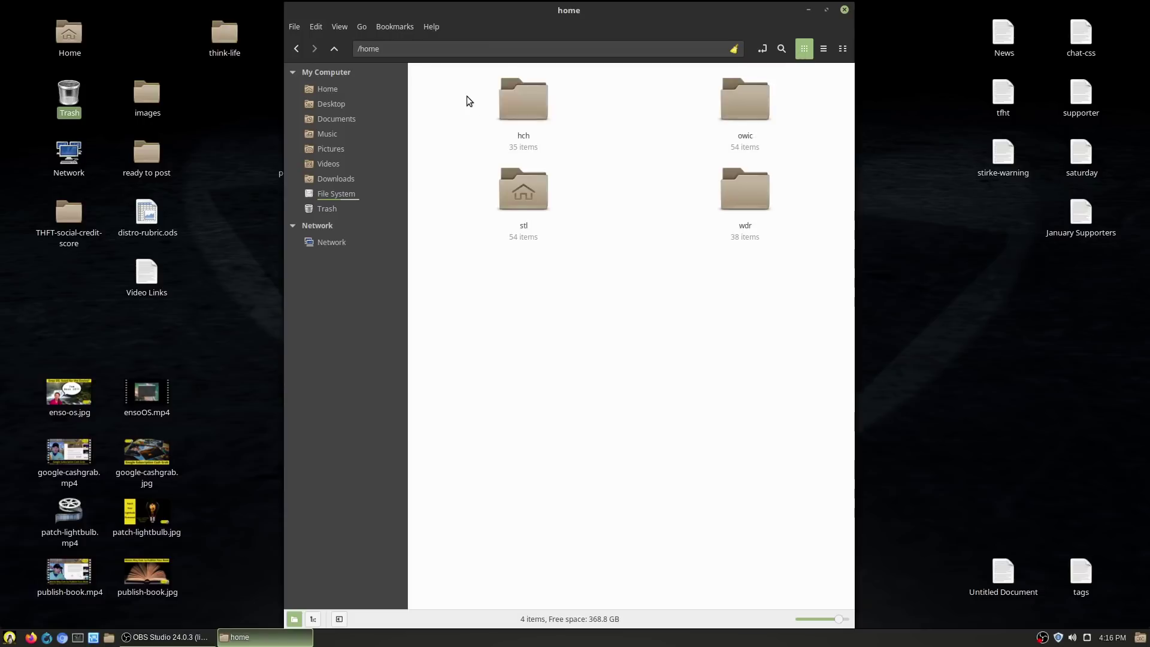
click(749, 102)
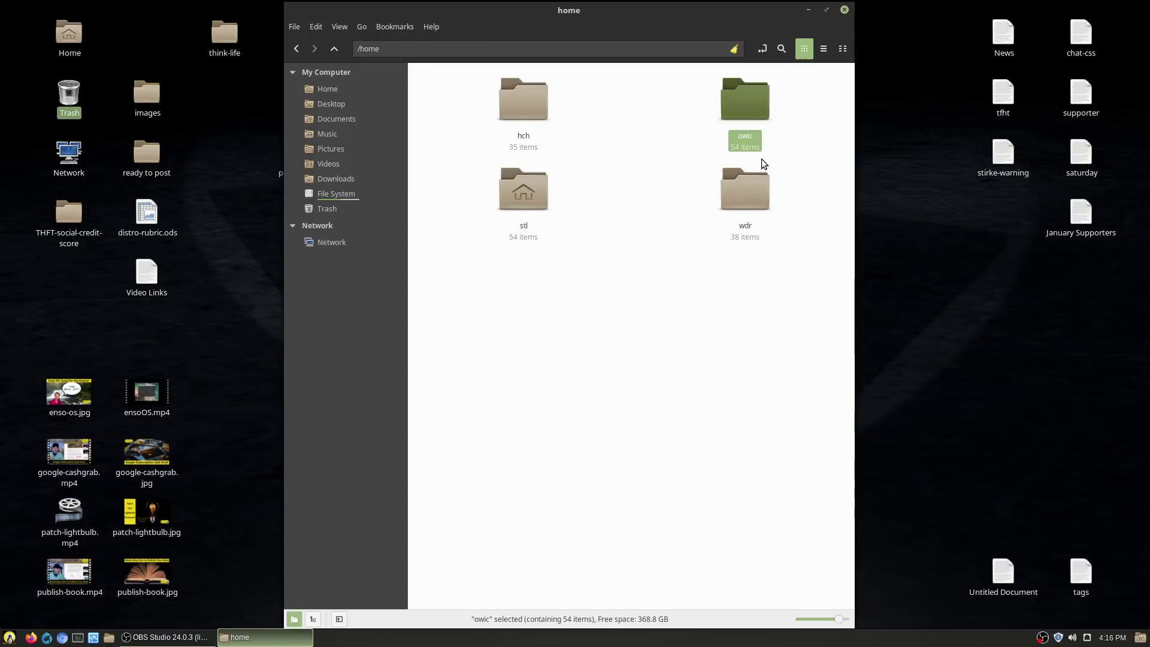
double_click(742, 196)
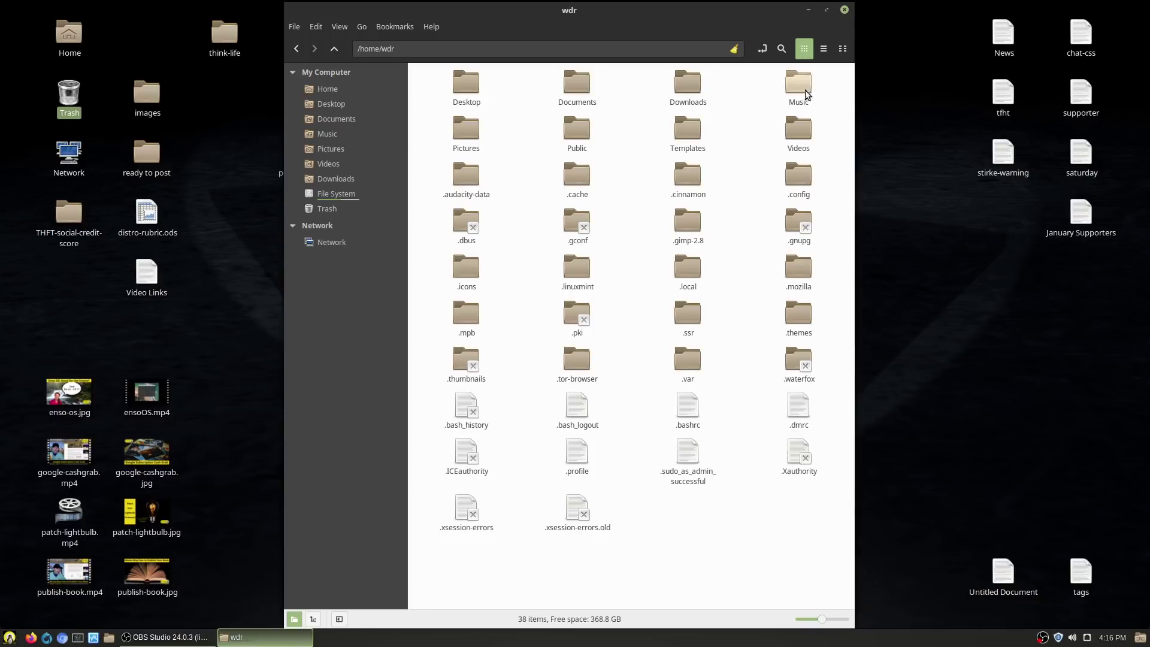
double_click(689, 272)
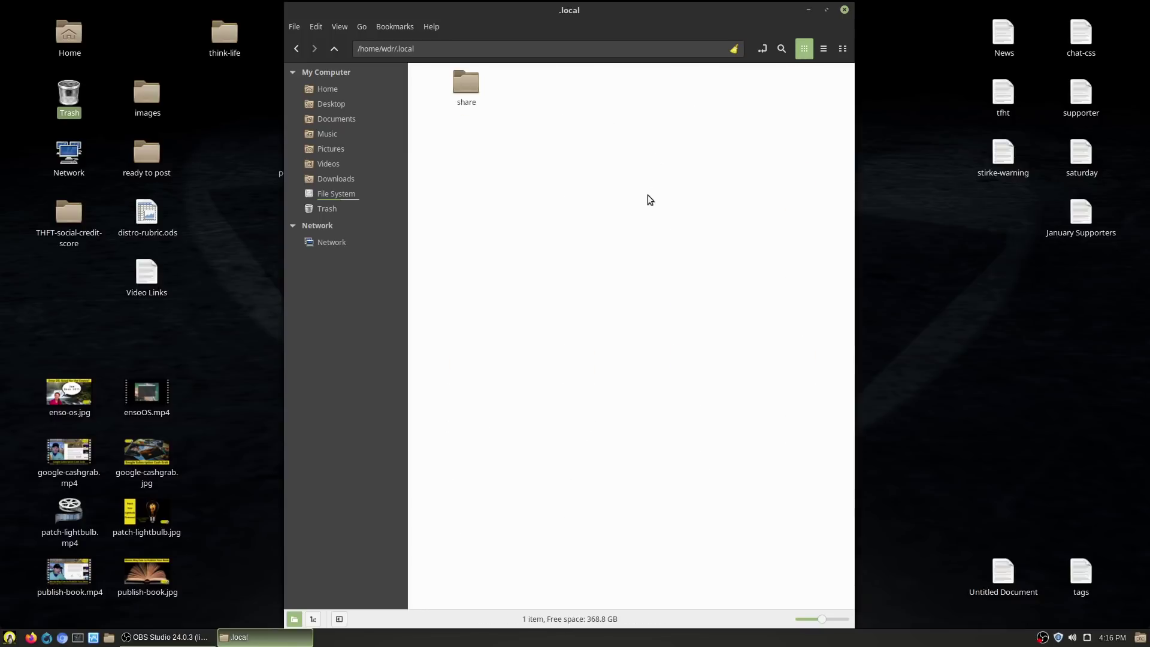
double_click(466, 89)
double_click(688, 131)
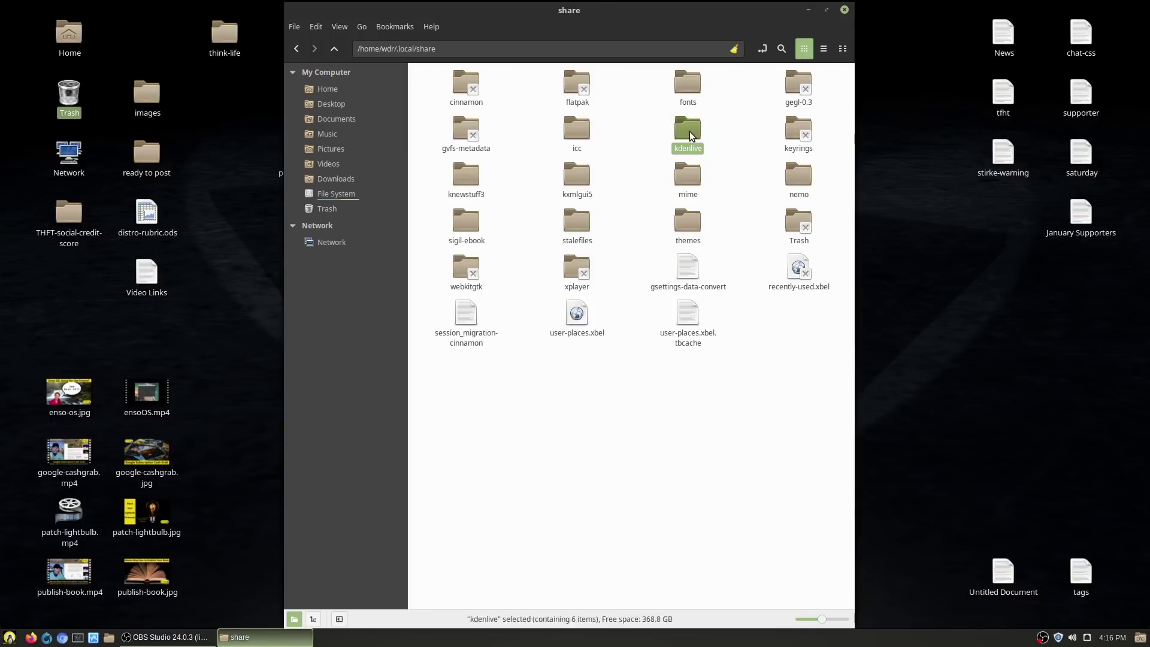
Step: View the effects folder and the folder beside it in wdr's kdenlive data, and return to the /home folder
double_click(466, 84)
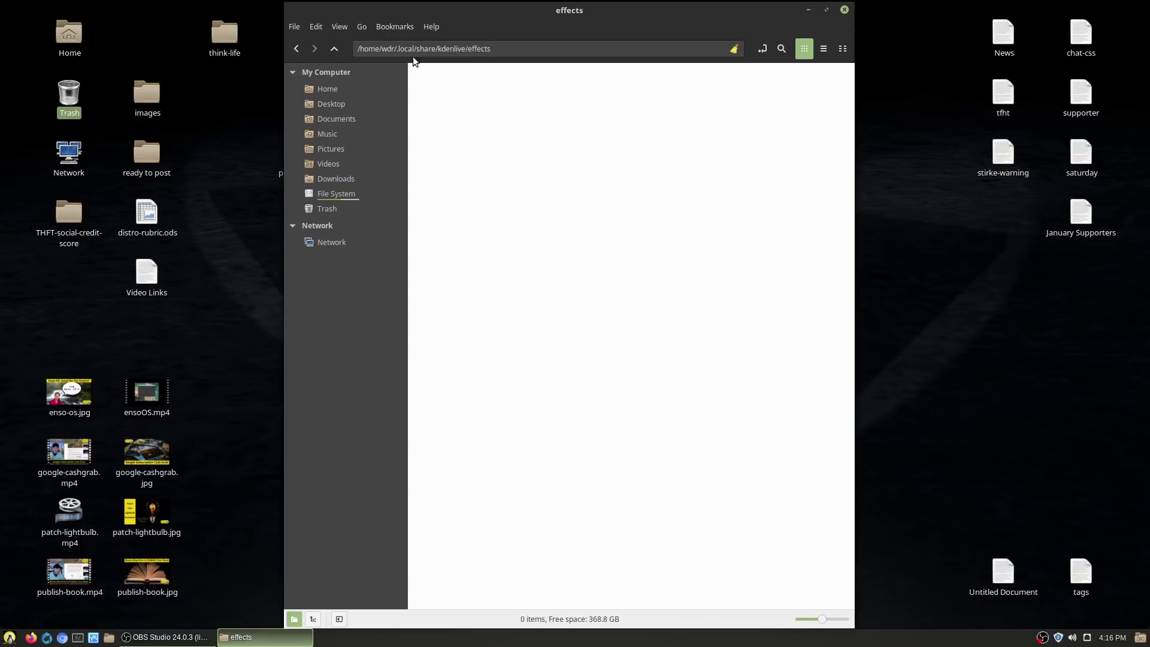
click(297, 48)
double_click(574, 87)
click(297, 43)
click(296, 44)
click(297, 44)
click(296, 44)
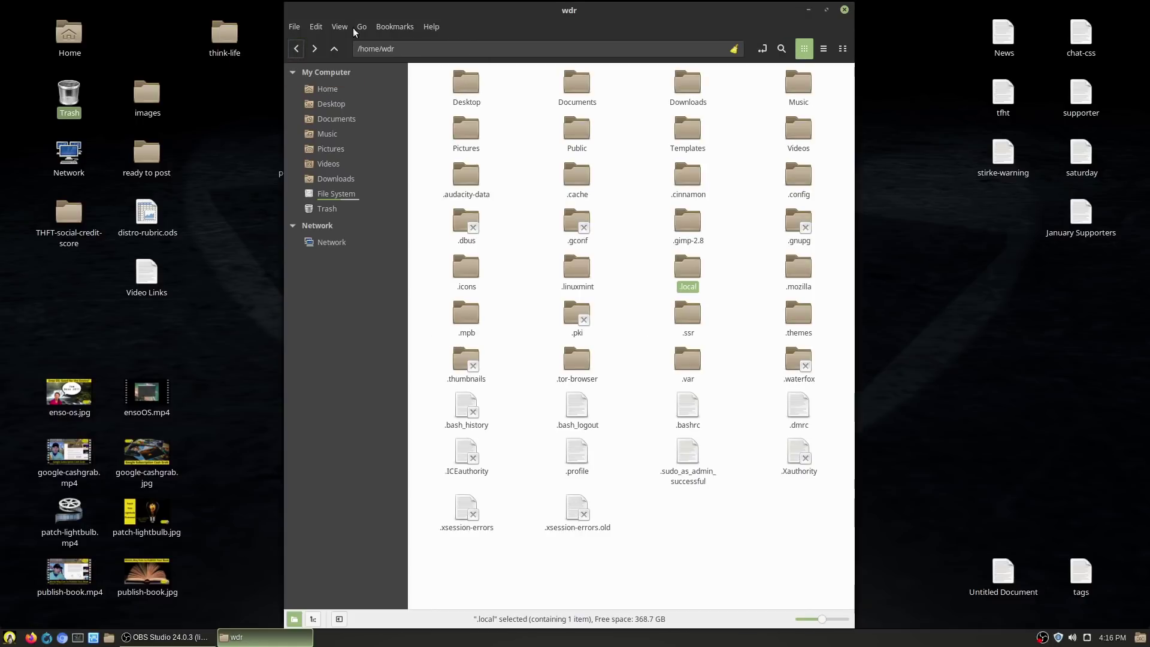
click(298, 48)
Step: Open the owic user's .local/share/kdenlive/effects folder and select book-right.xml followed by book-left.xml
double_click(752, 100)
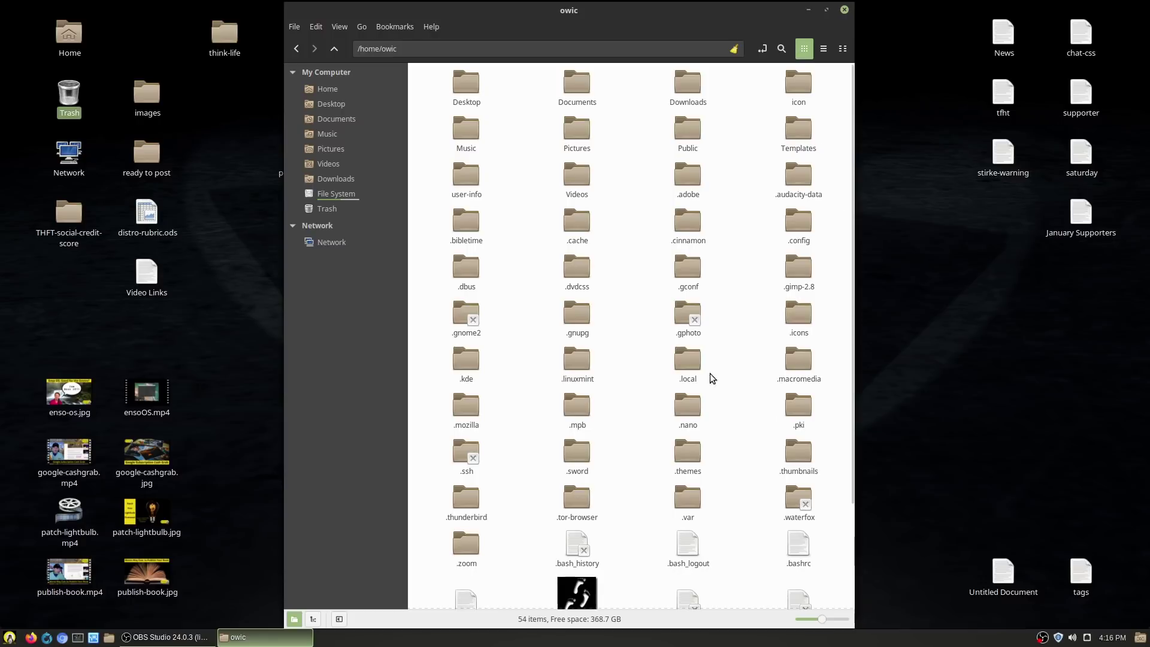
double_click(686, 358)
double_click(459, 83)
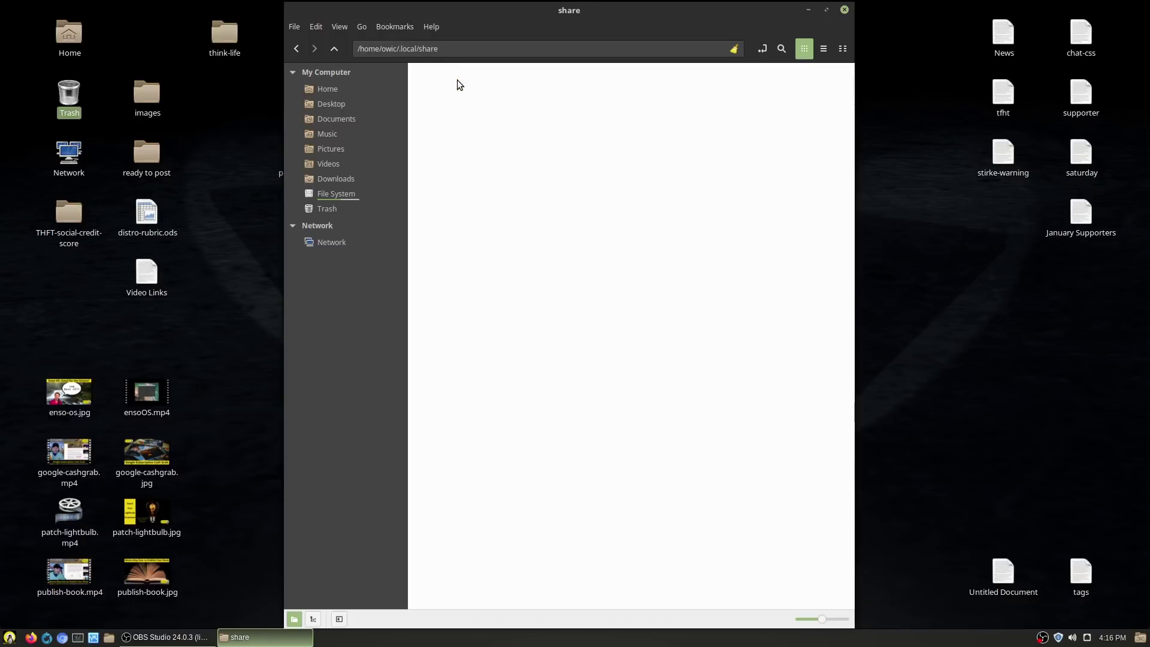
double_click(802, 133)
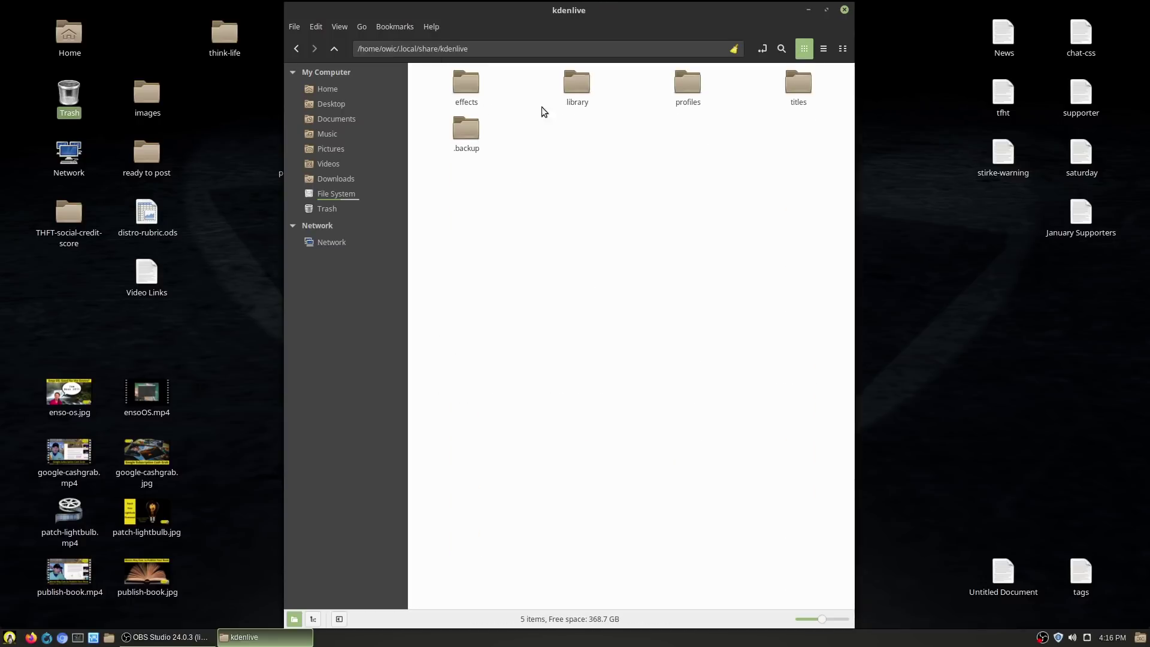
double_click(475, 79)
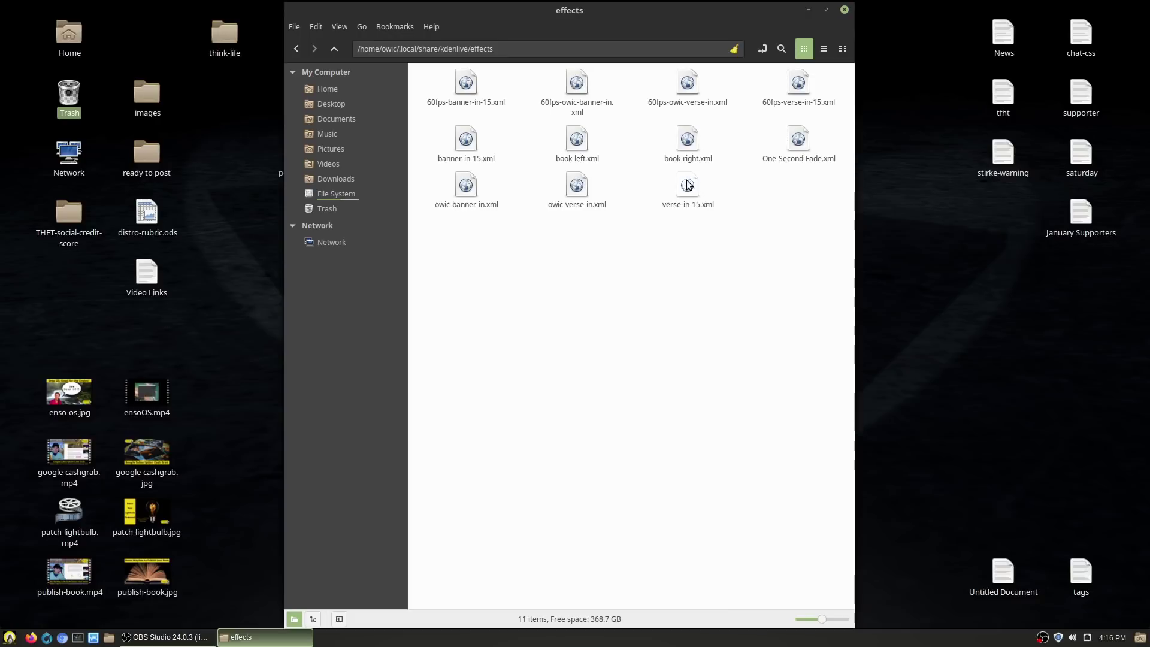
click(682, 145)
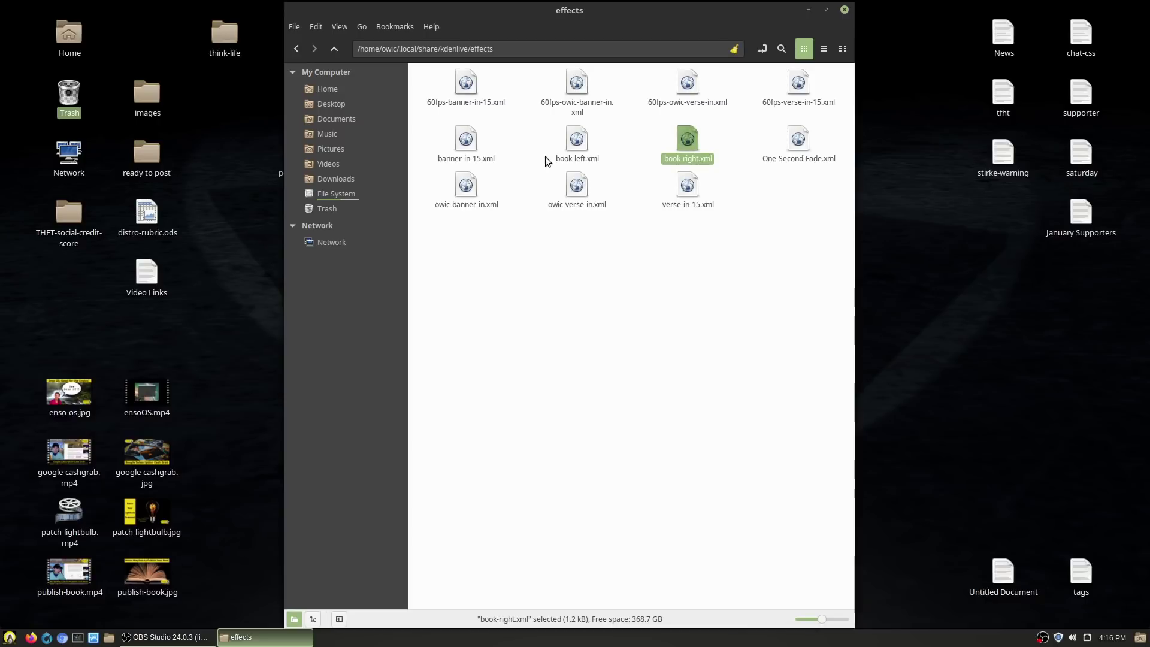
click(574, 142)
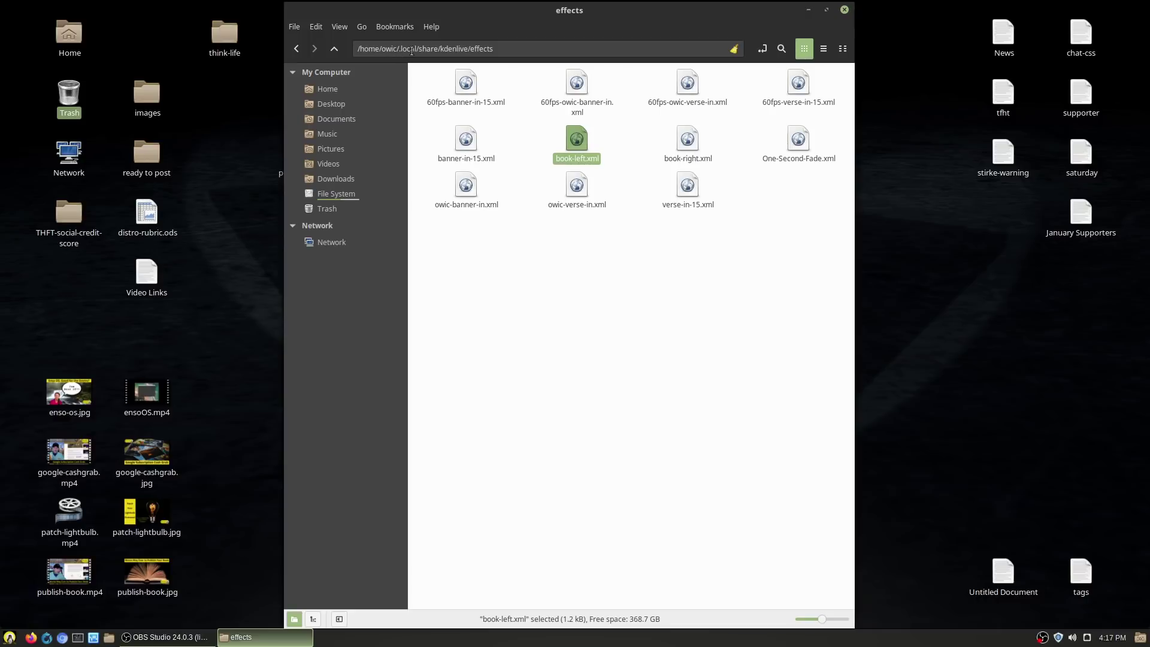
Step: Go back from owic's Kdenlive effects folder to /home and open the stl home folder
click(296, 49)
click(296, 49)
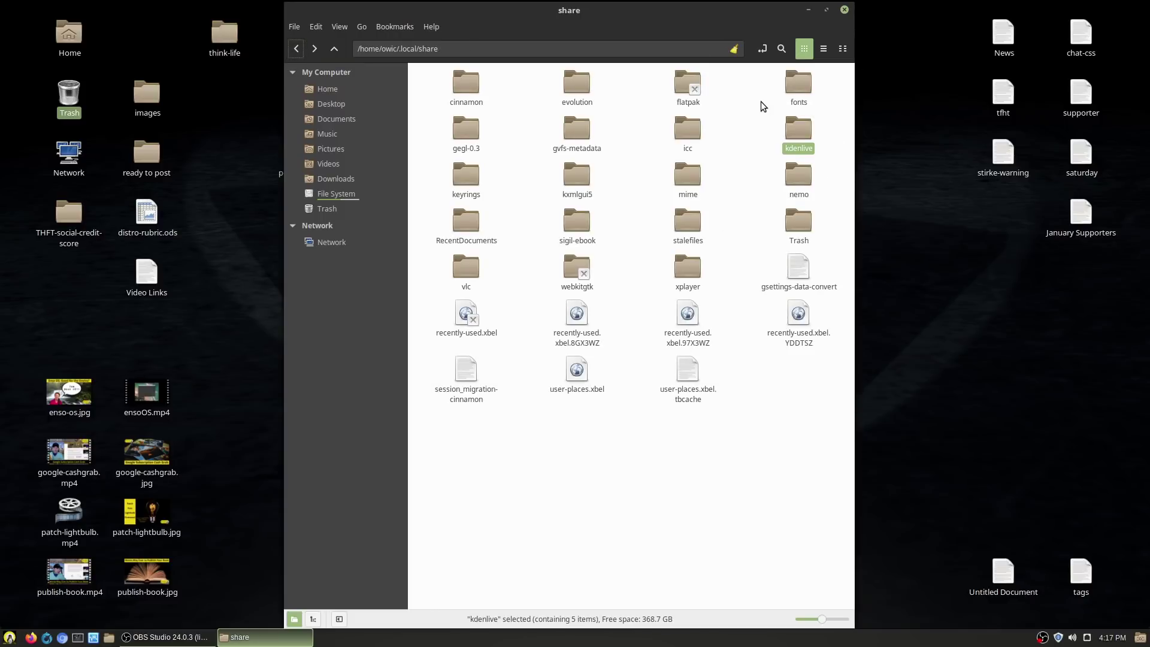
click(295, 49)
click(296, 49)
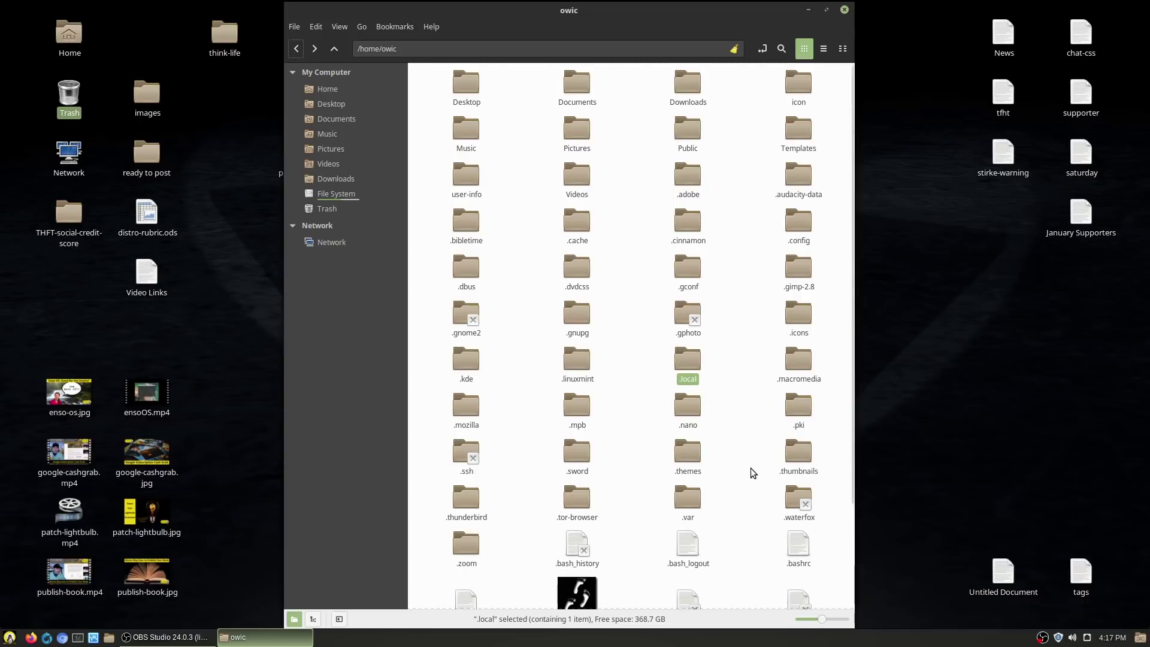
scroll(749, 469, down, 1)
scroll(730, 465, up, 1)
click(289, 50)
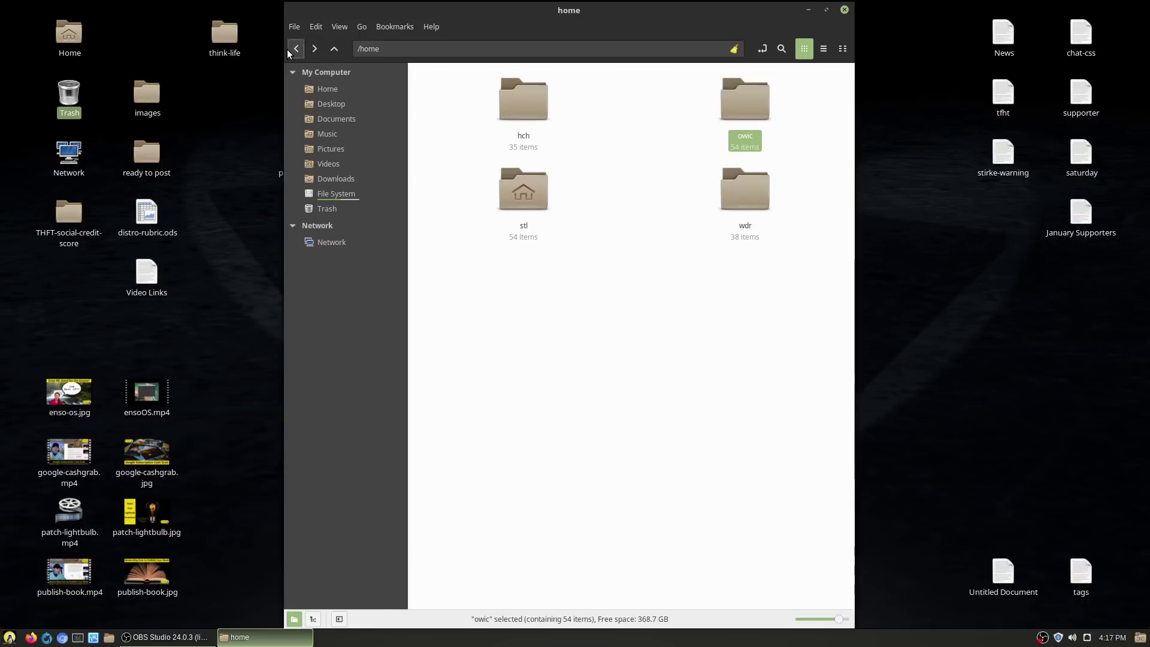
click(527, 227)
double_click(532, 221)
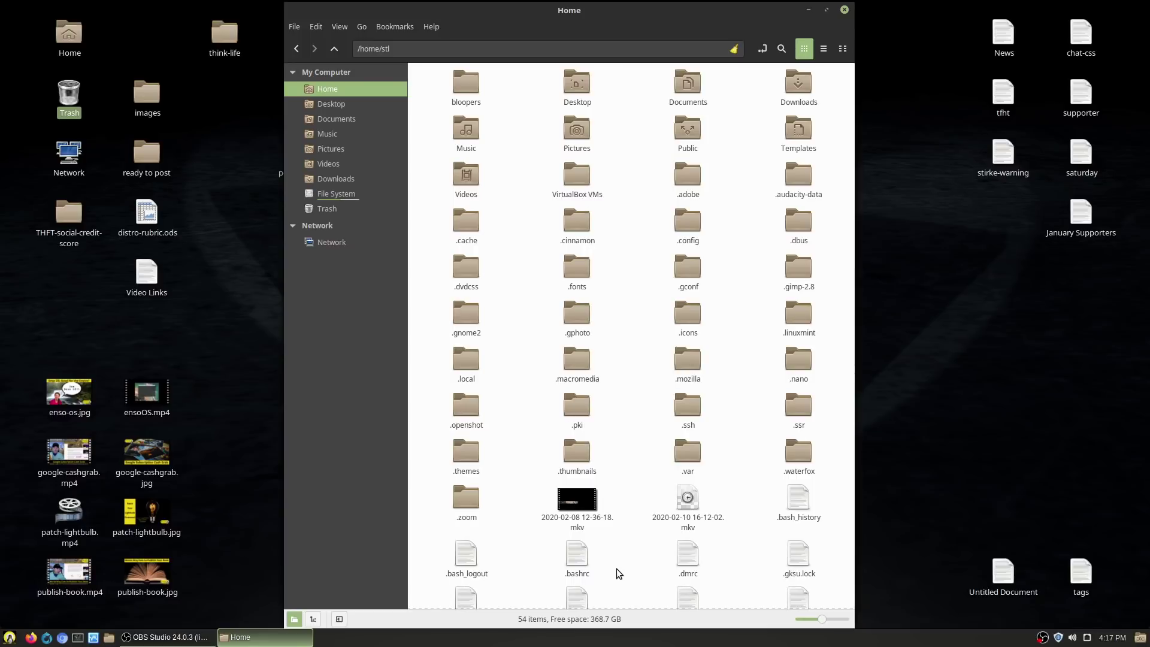
Step: Search the installed applications for "time", highlight Timeshift, and clear the search
click(9, 637)
text(time)
key(Down)
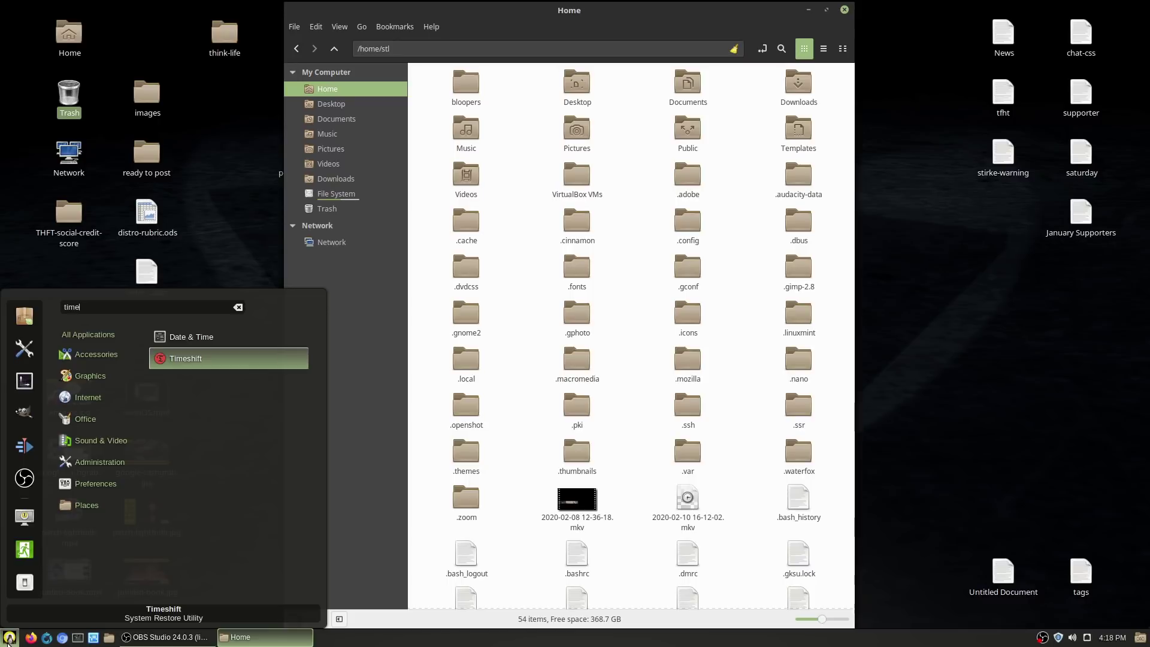
key(BackSpace)
key(BackSpace)
key(BackSpace)
key(BackSpace)
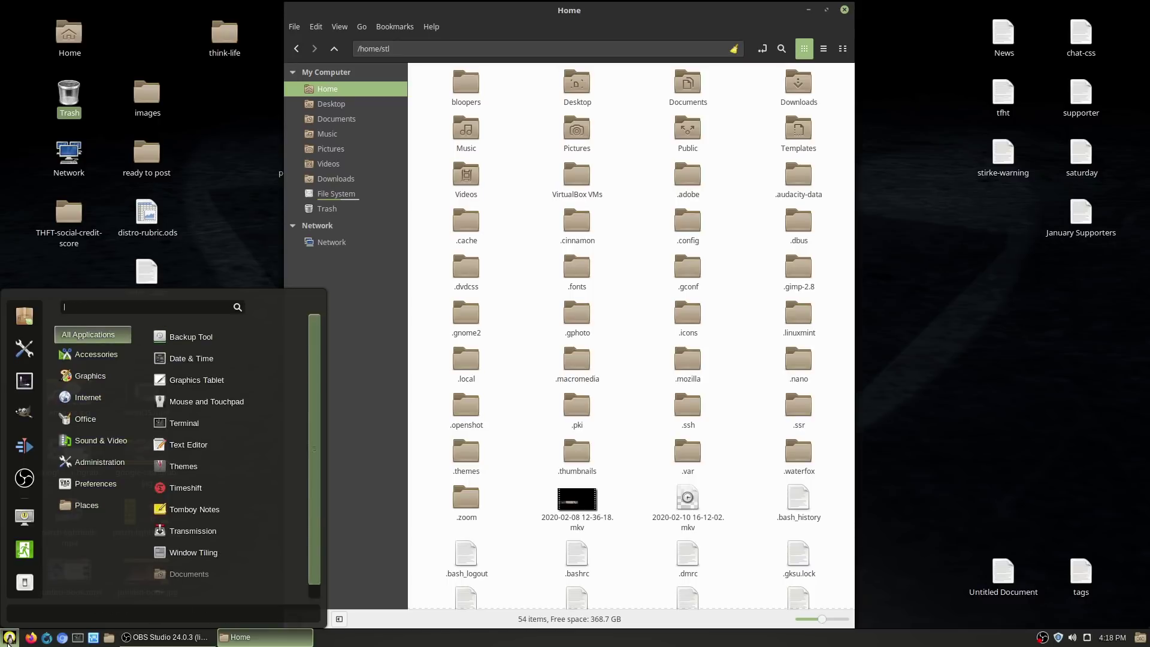
Step: Search the installed applications for "back" and launch Backup Tool
text(back)
key(Down)
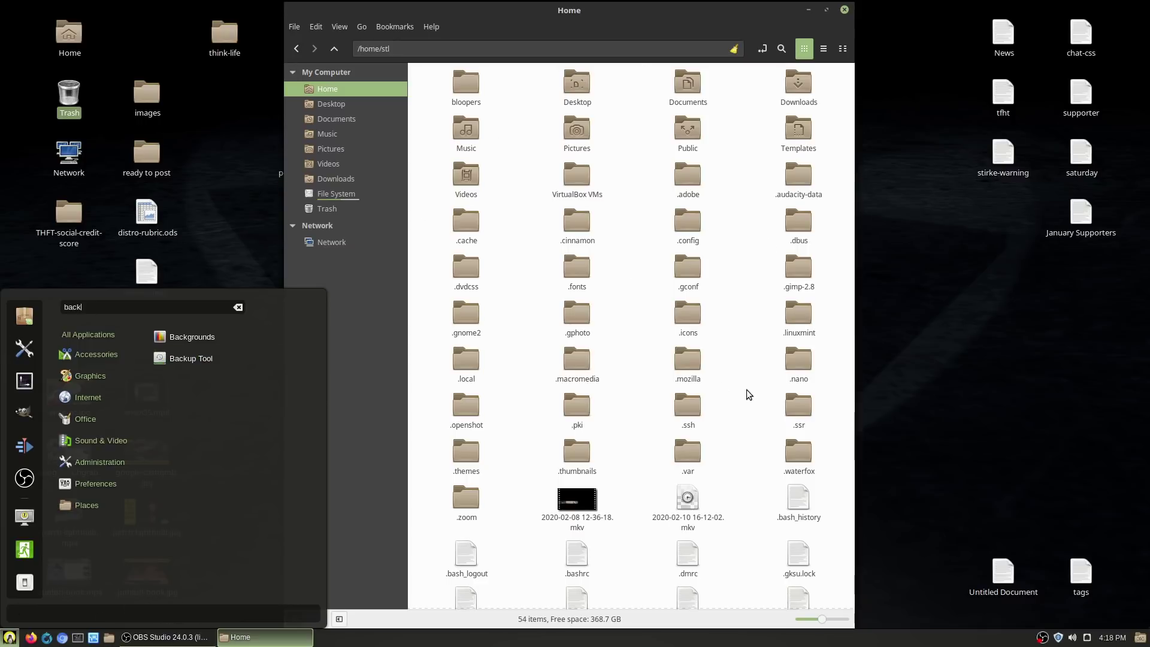
click(191, 358)
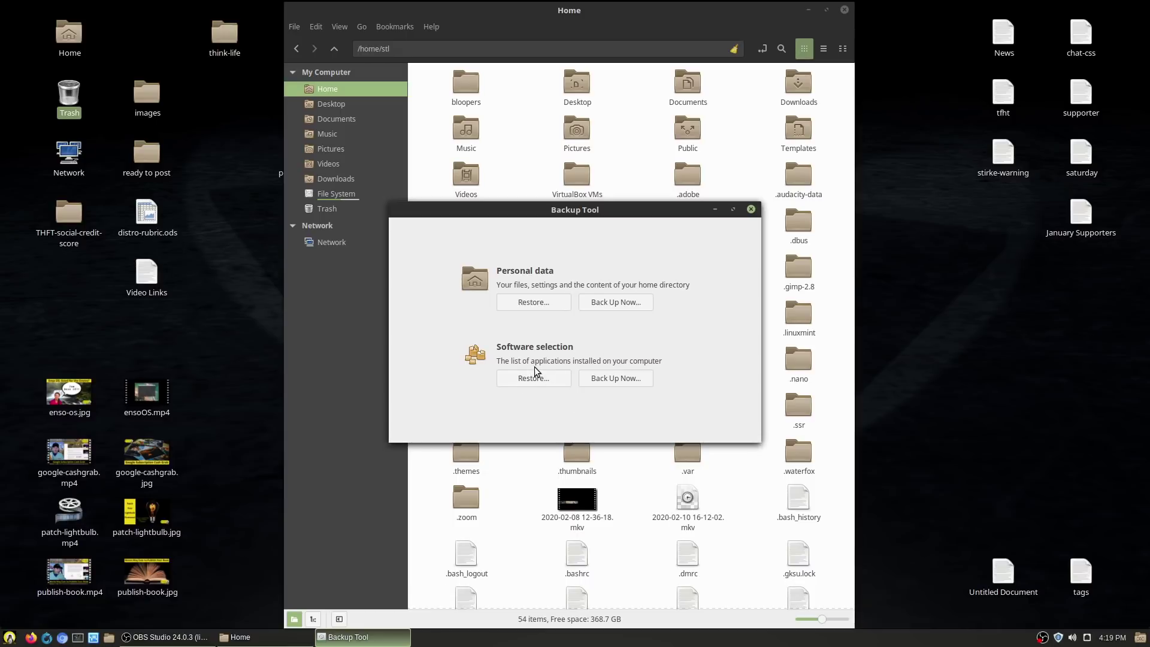
Step: Open the software selection backup, examine the list of applications that can be saved, and return to the start page
click(613, 377)
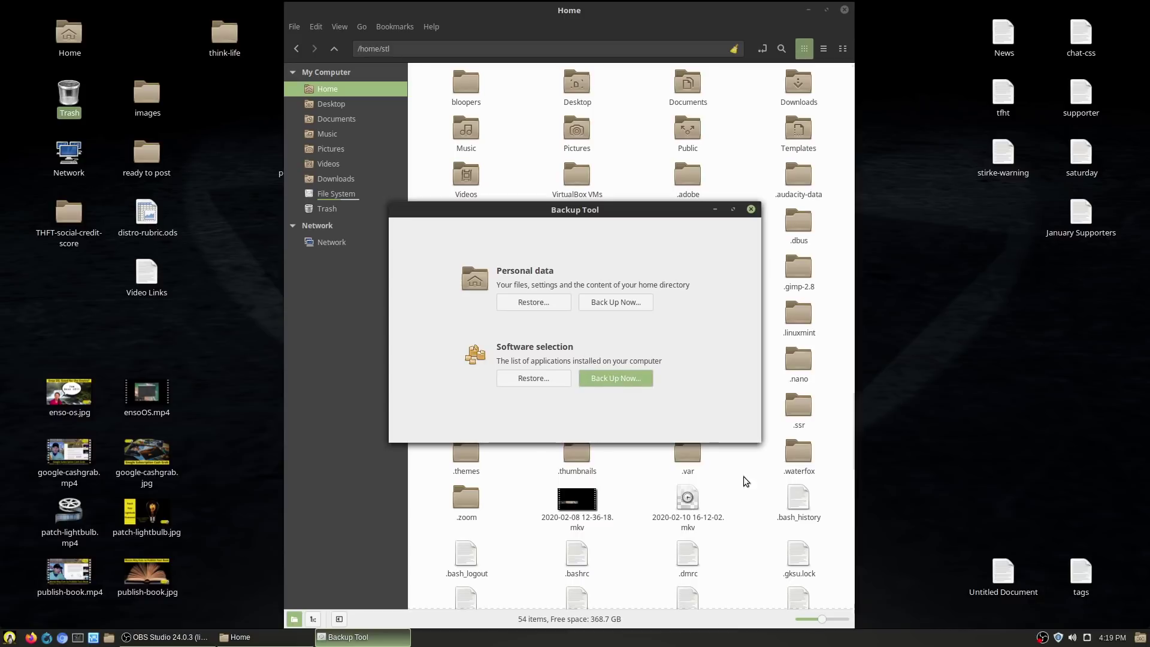
scroll(616, 303, down, 1)
scroll(617, 304, up, 1)
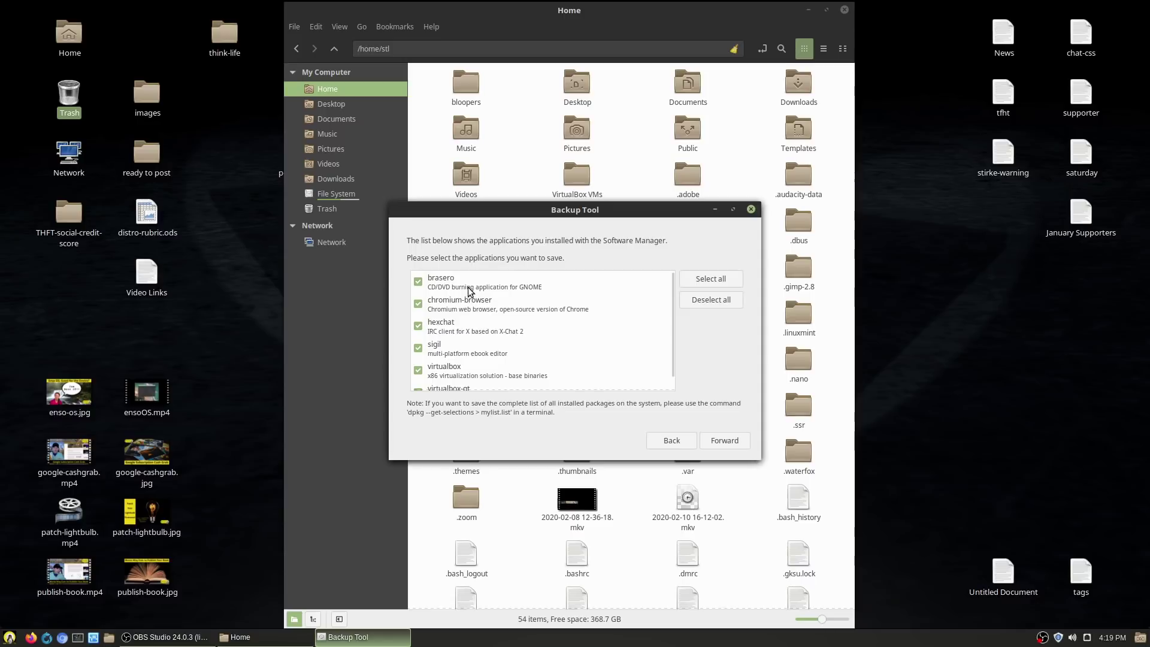
scroll(469, 339, down, 1)
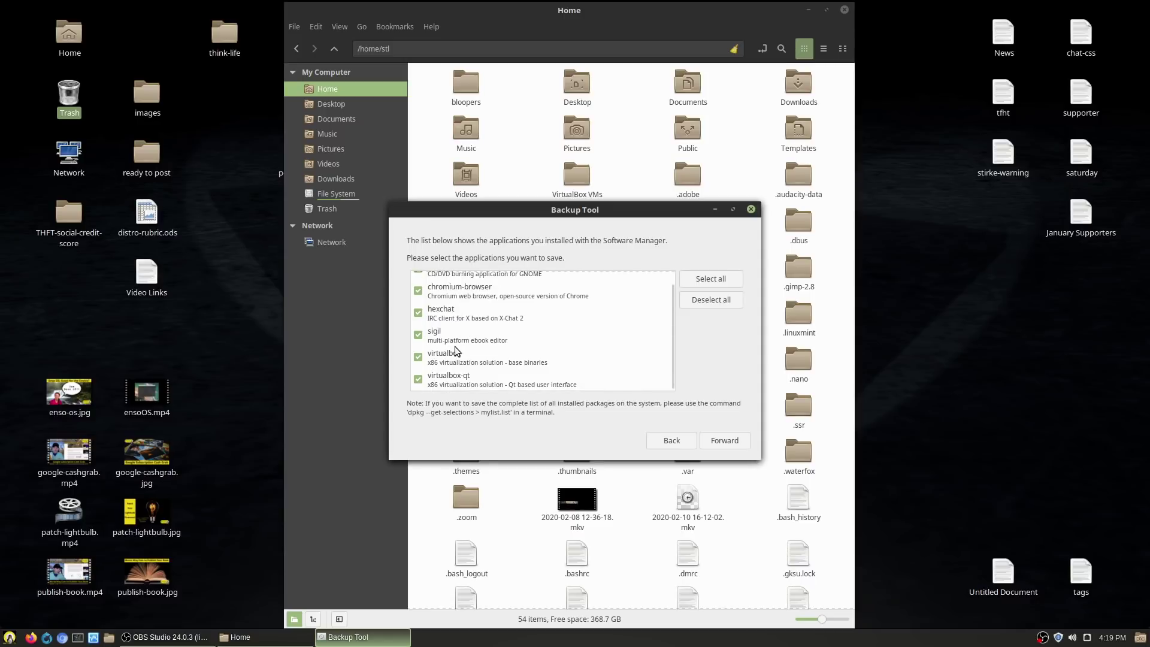
scroll(510, 347, up, 1)
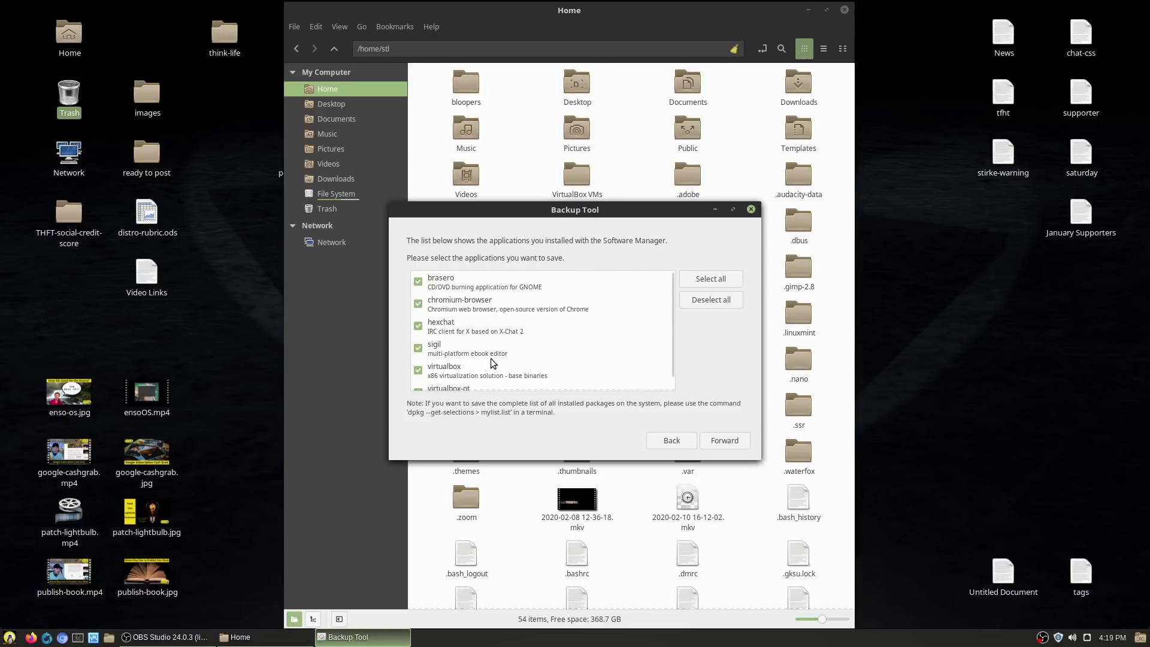
scroll(490, 358, down, 1)
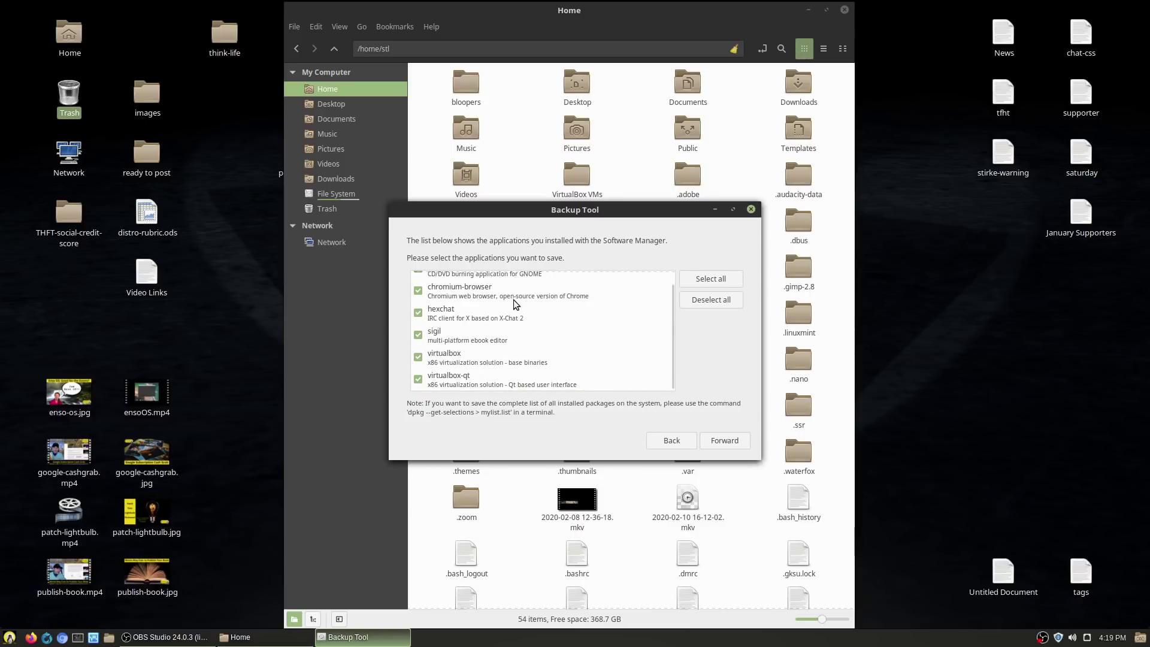
scroll(514, 369, up, 1)
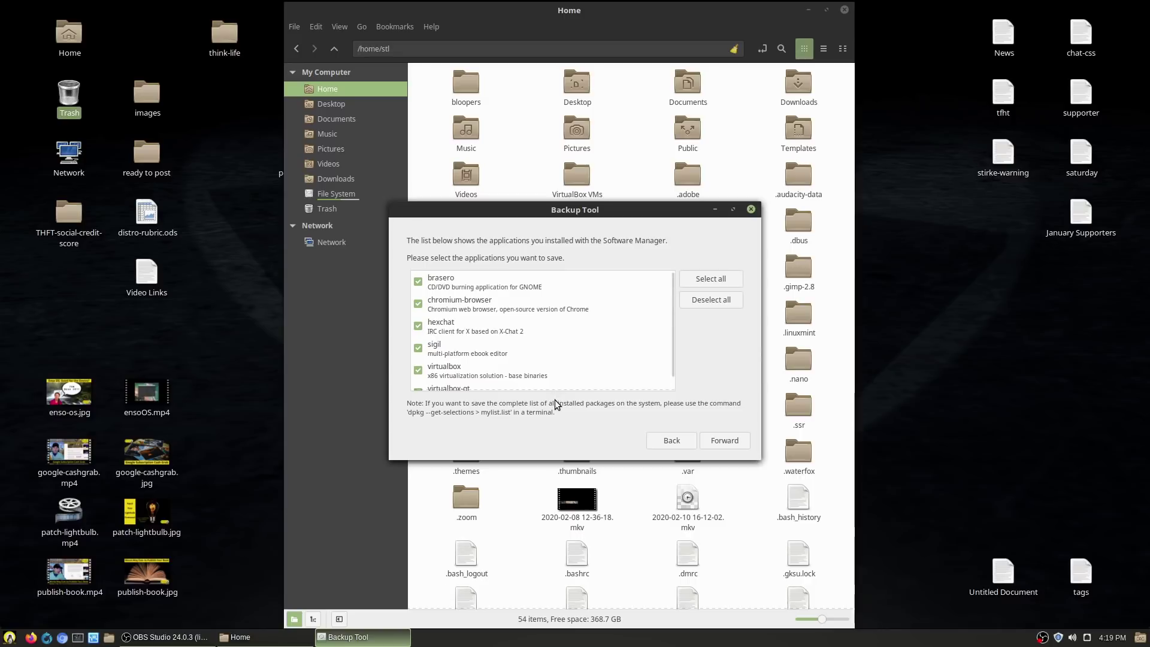
click(672, 440)
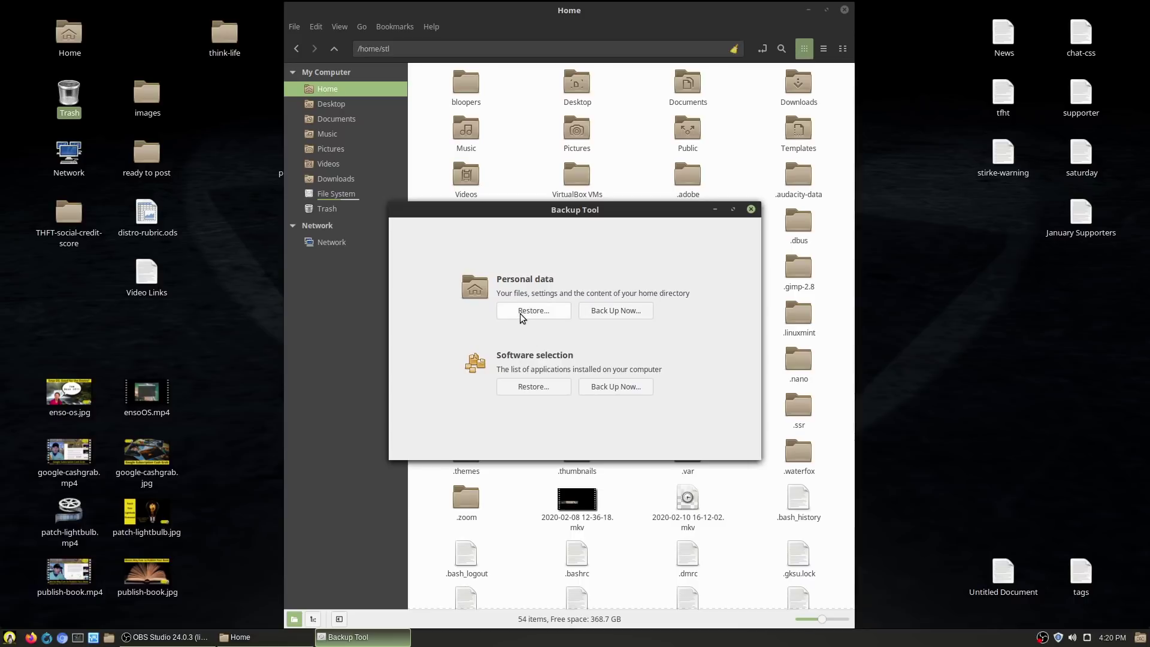
Step: Start a personal data backup and set Desktop as the location for the backup file
click(619, 311)
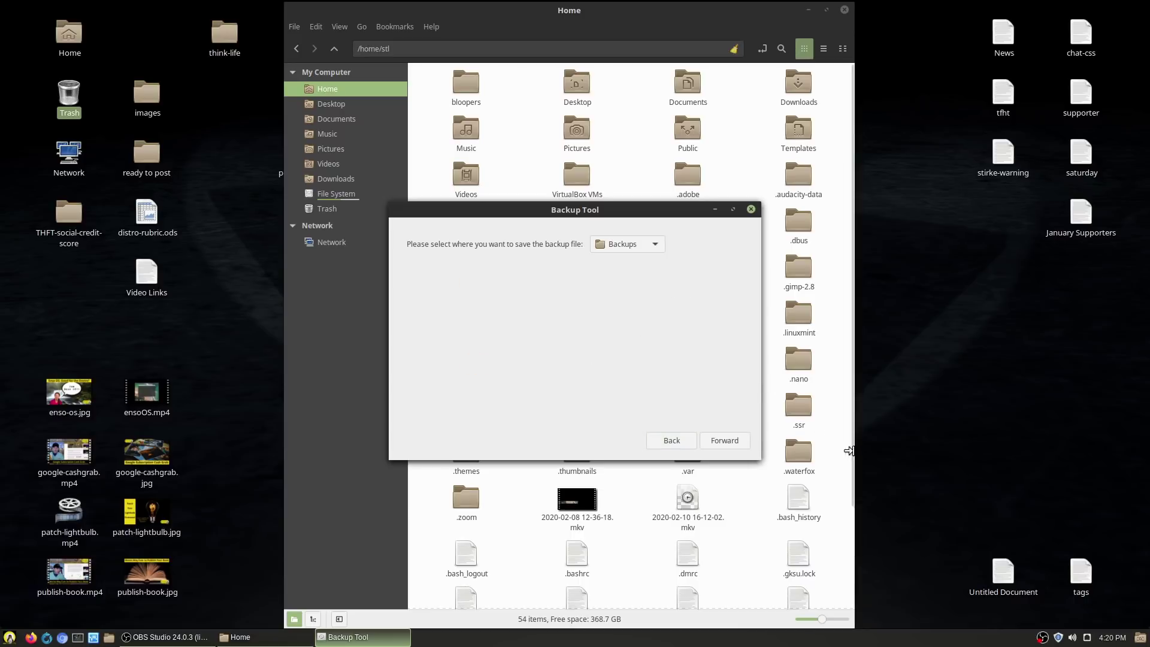
click(657, 246)
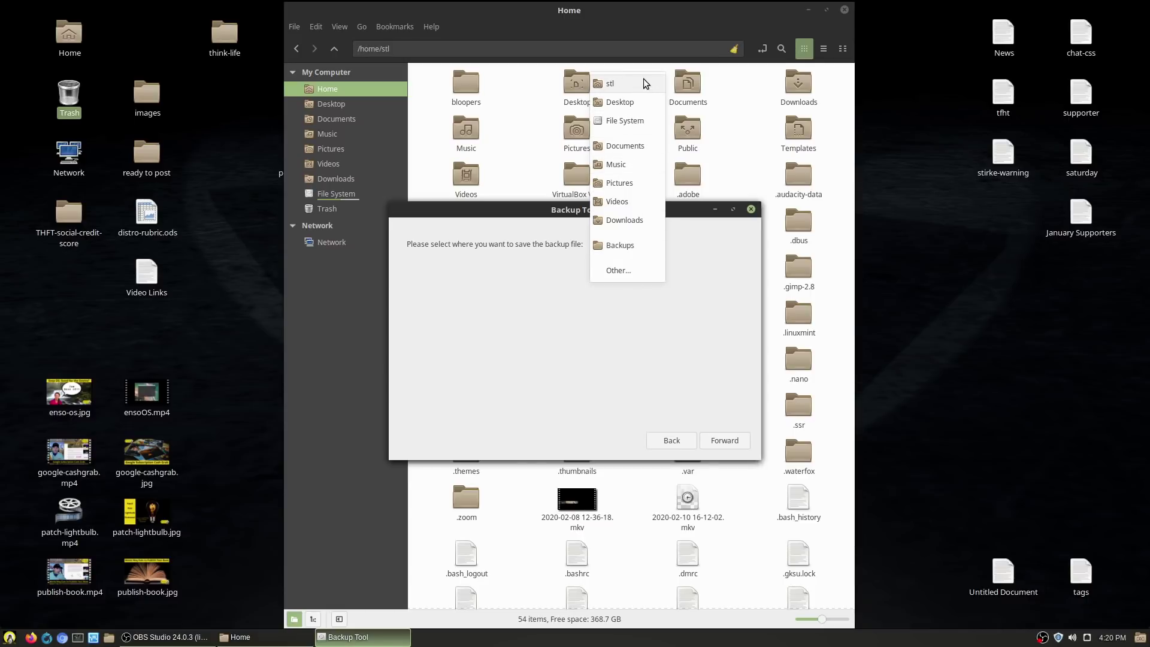
click(636, 105)
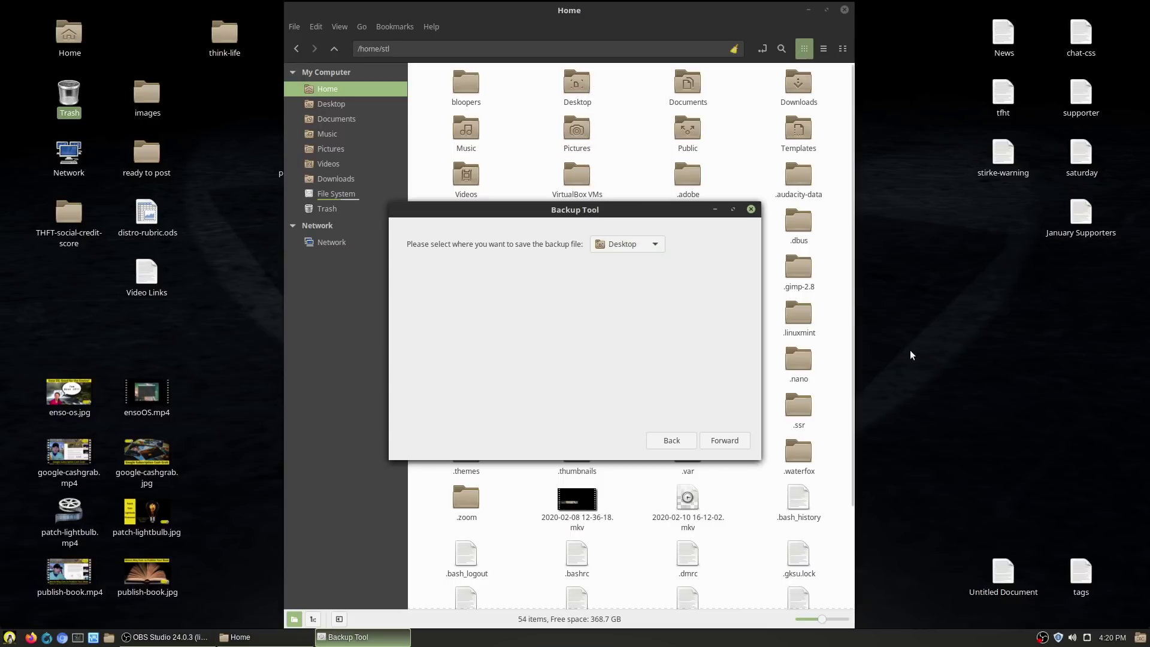
Step: Browse the stl home folder for other possible backup locations, and cancel the folder selection
click(655, 243)
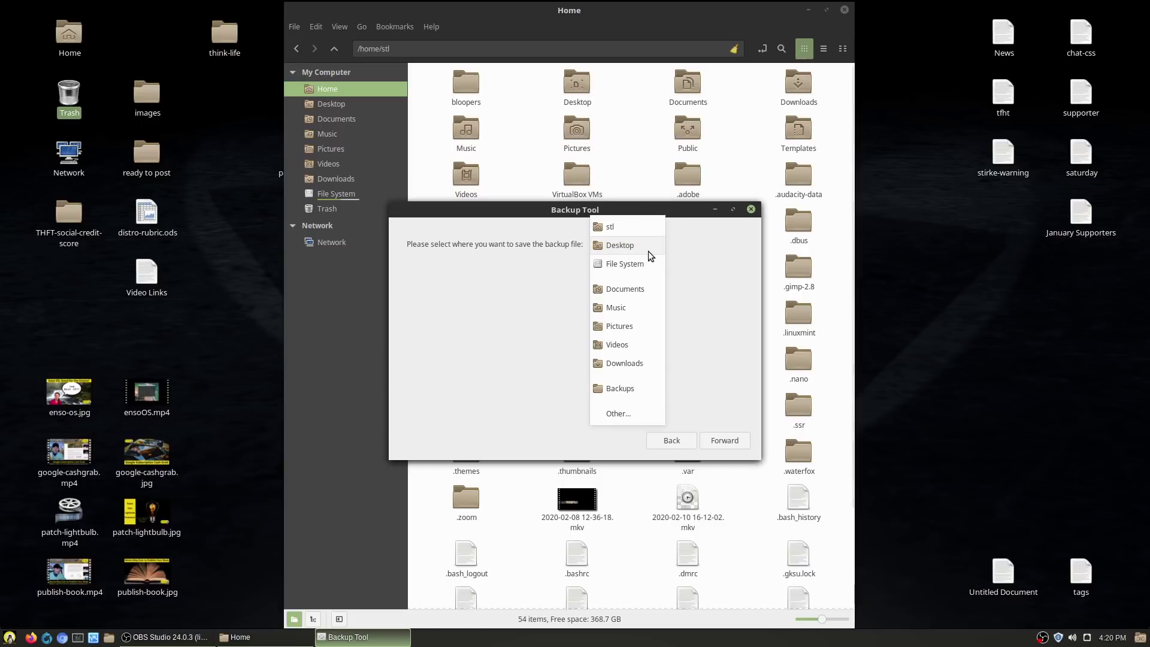
click(626, 414)
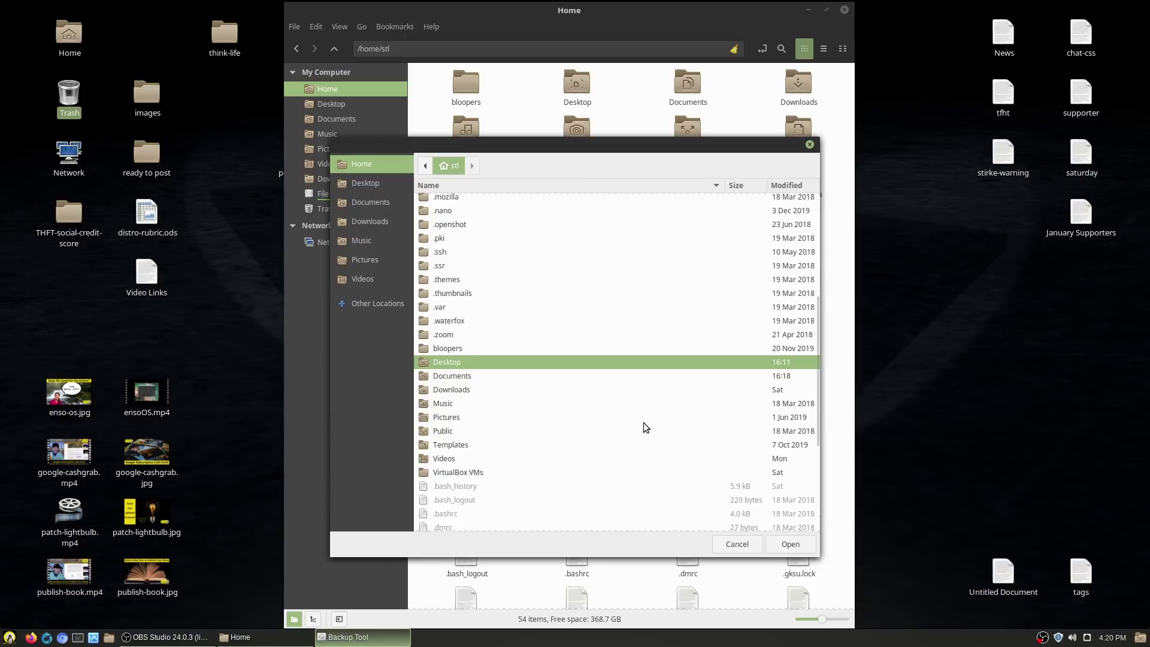
drag(529, 147, 694, 149)
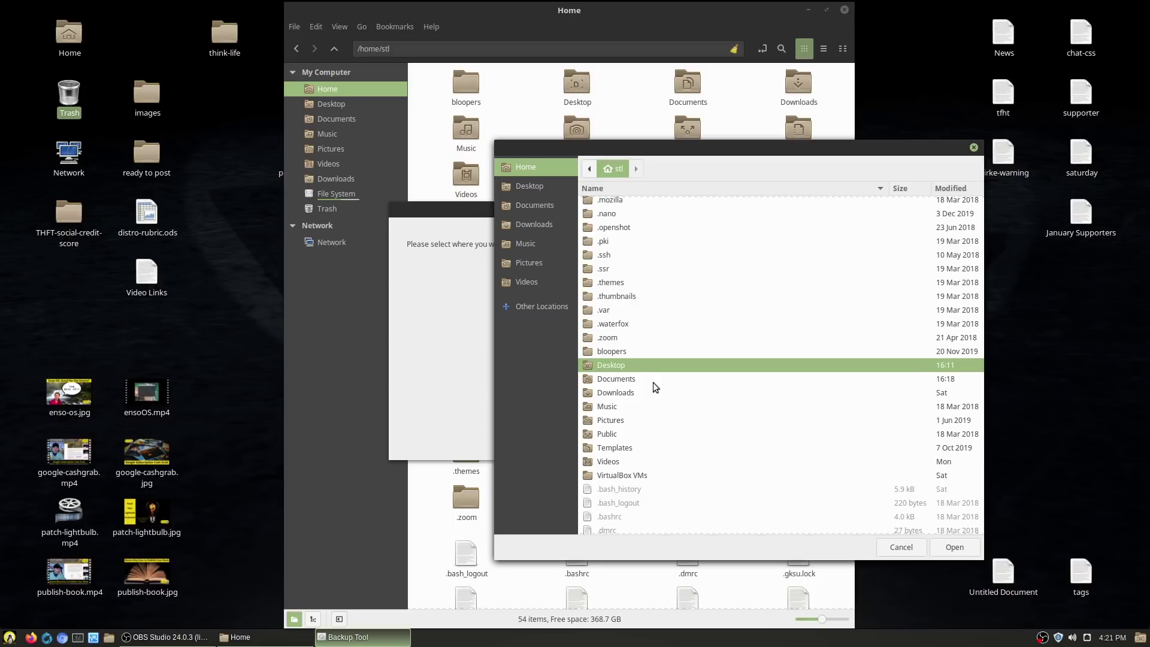
scroll(674, 389, up, 5)
scroll(688, 360, up, 1)
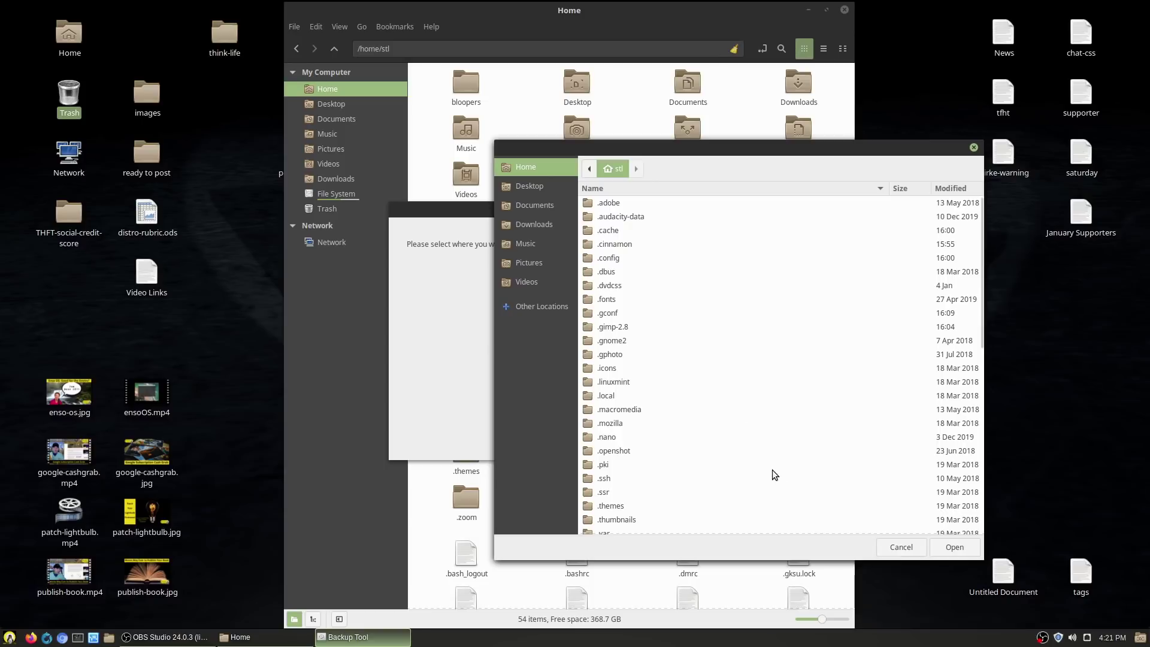
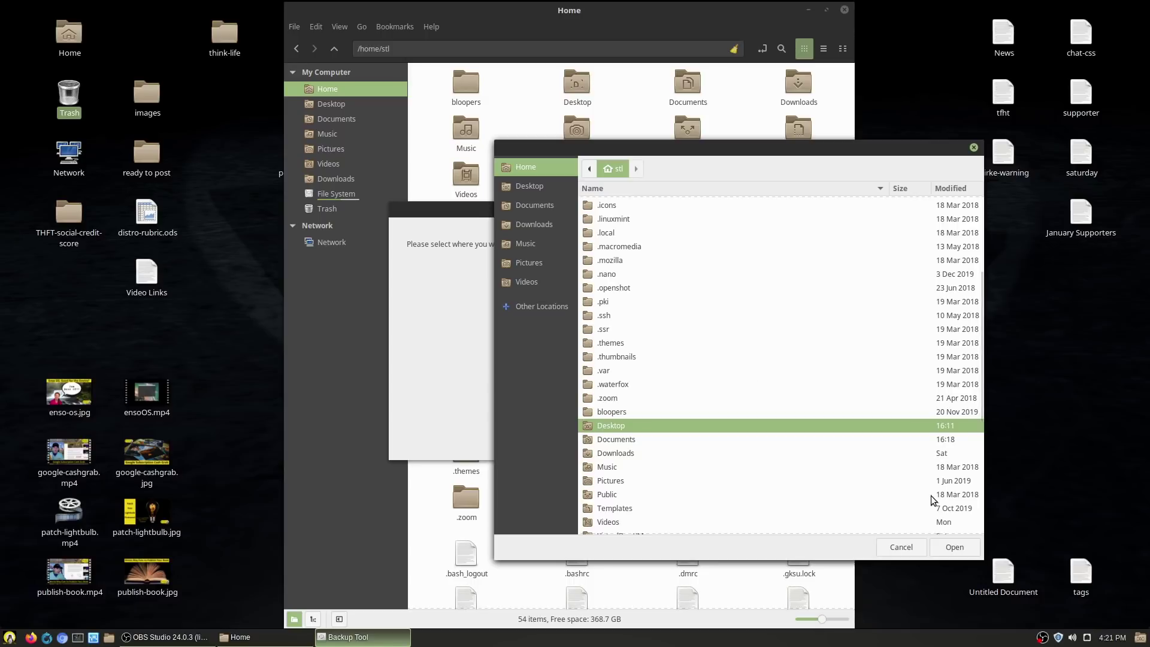
click(898, 547)
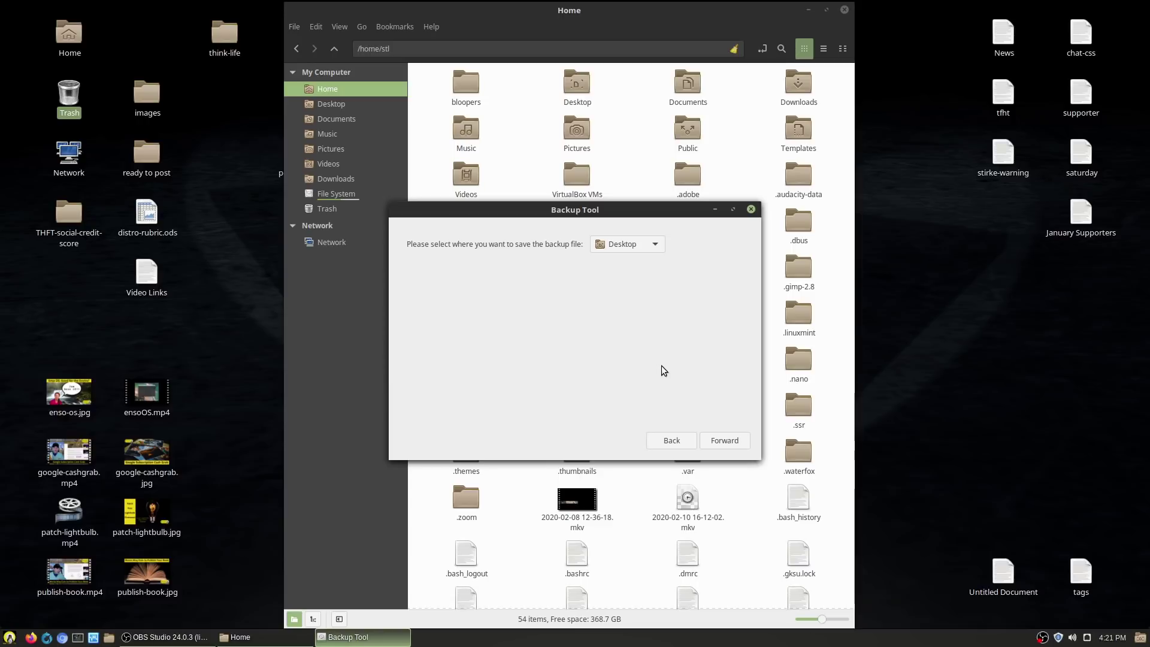
Step: Continue to the backup's exclusion list, and open Oracle VM VirtualBox Manager to view the virtual machines before closing it
click(717, 441)
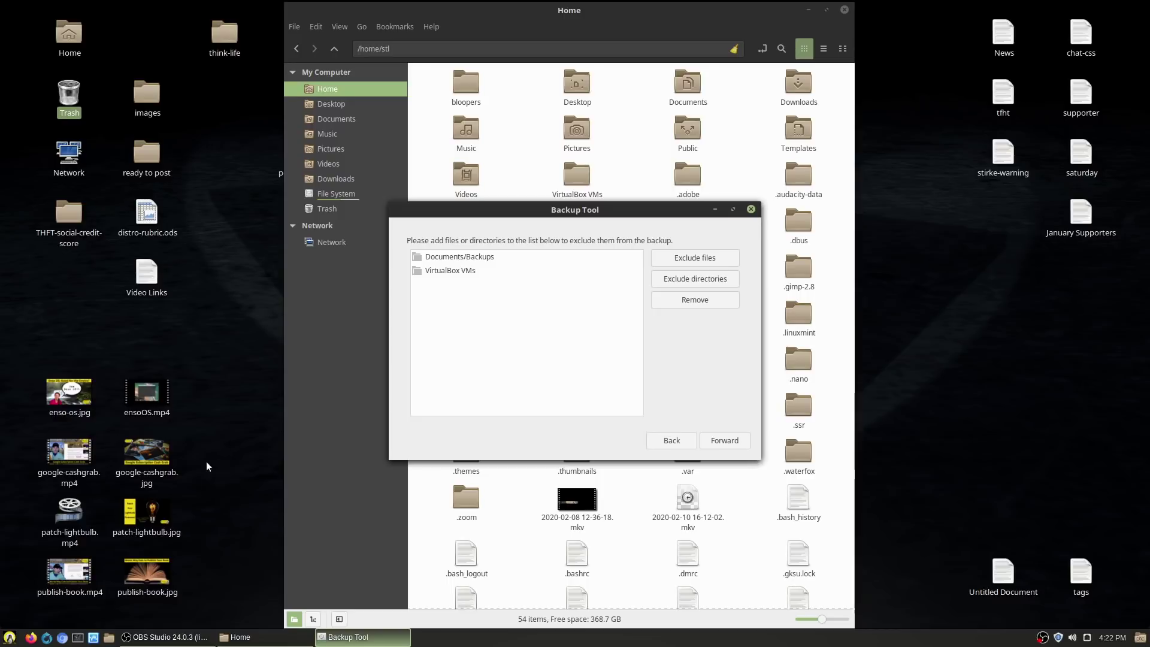
click(93, 637)
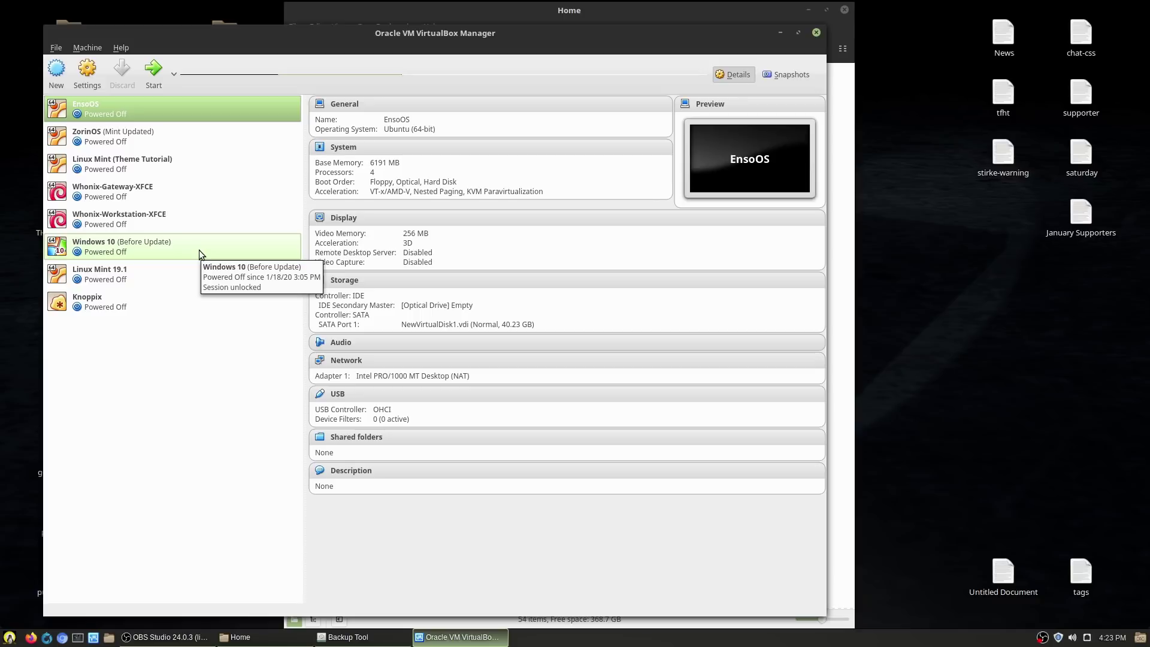
click(815, 32)
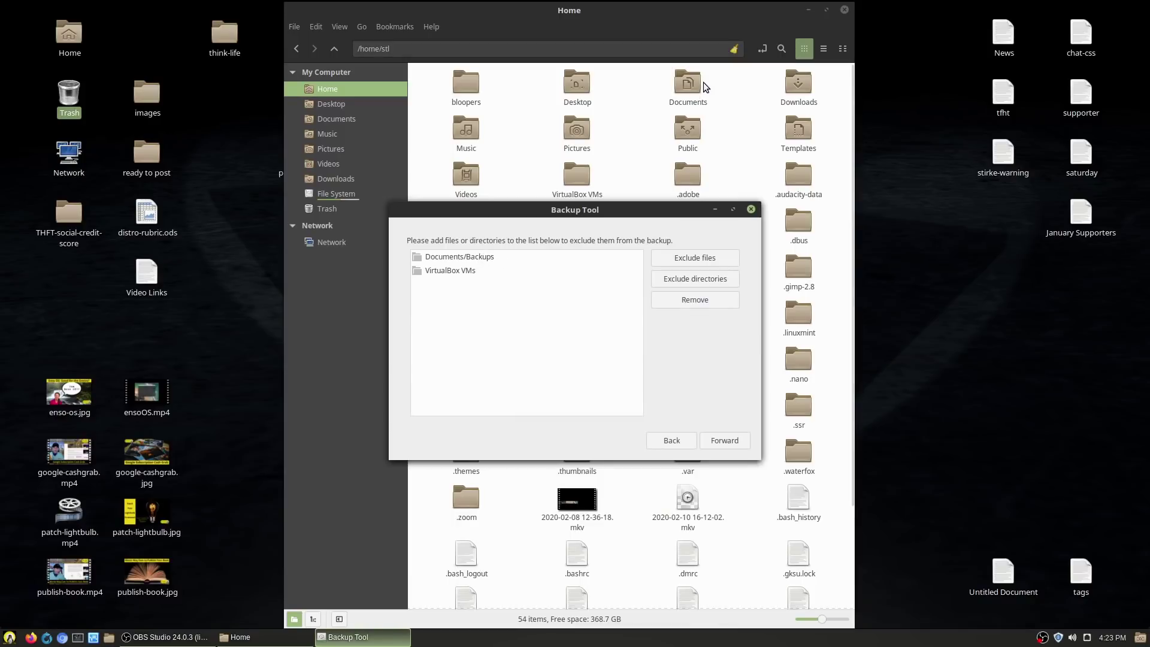
Step: Remove Documents/Backups from the list of directories excluded from the backup
click(470, 257)
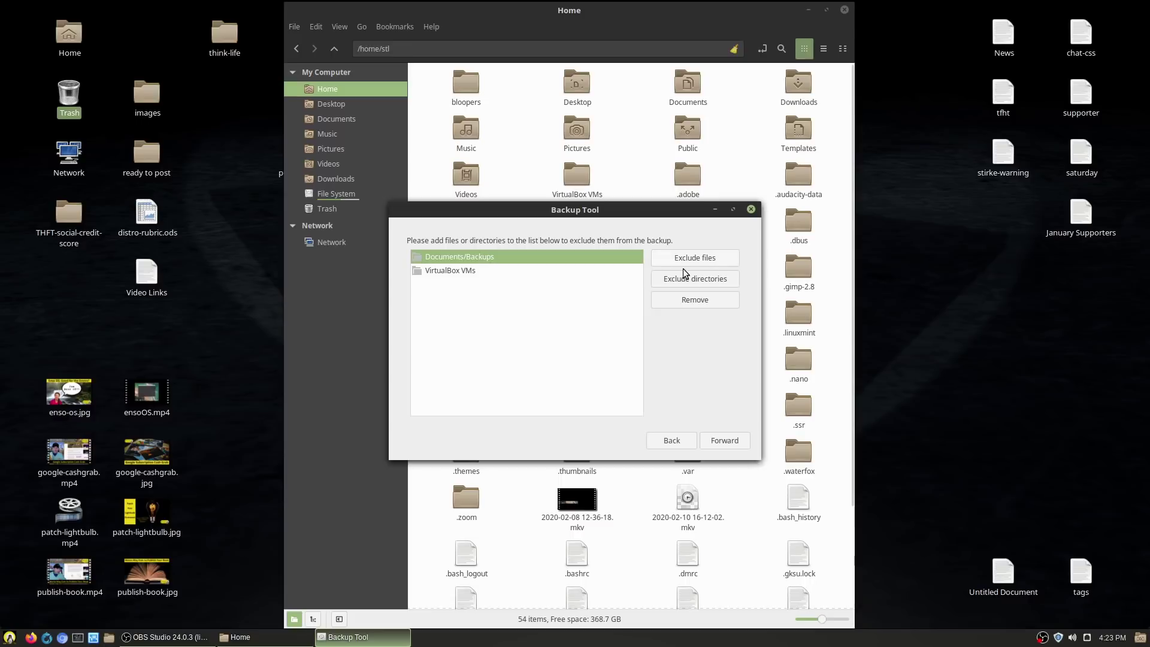
click(706, 297)
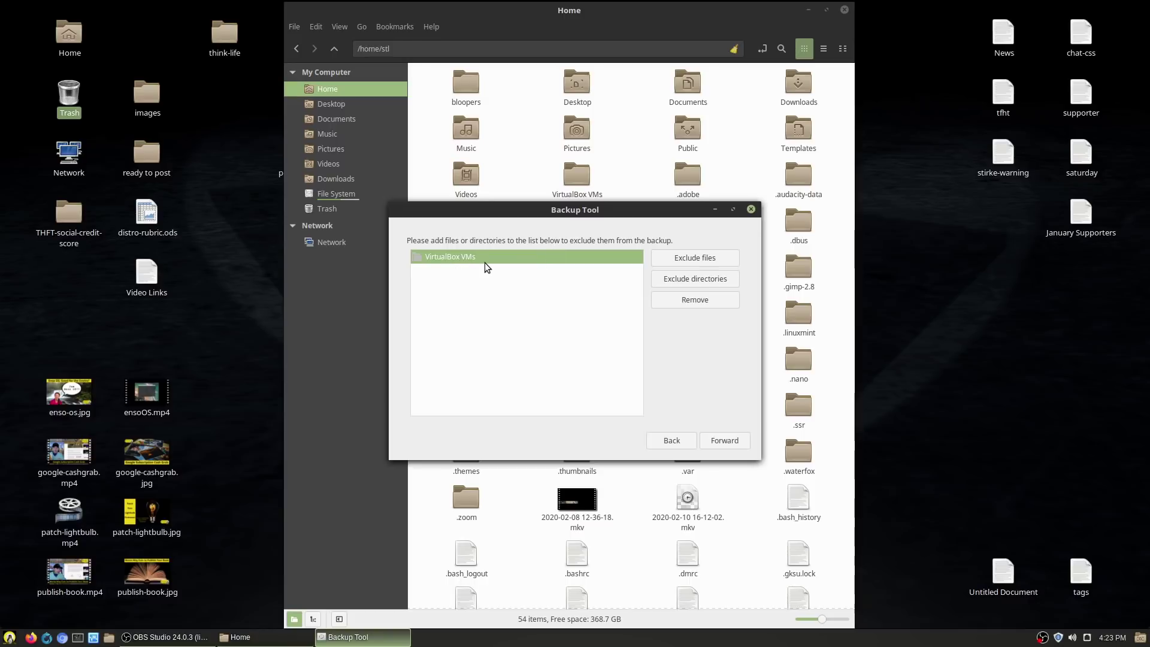
drag(543, 213, 510, 212)
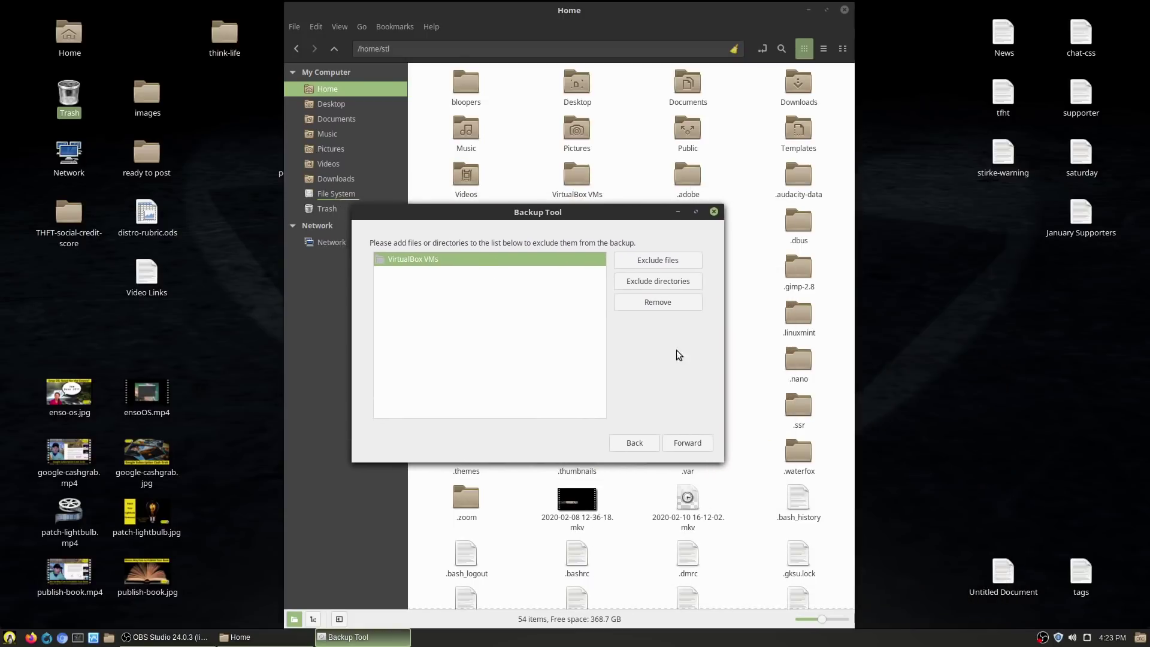
Step: Continue to the inclusion list for hidden files and folders, and move the window aside to uncover the home folder's contents
click(686, 443)
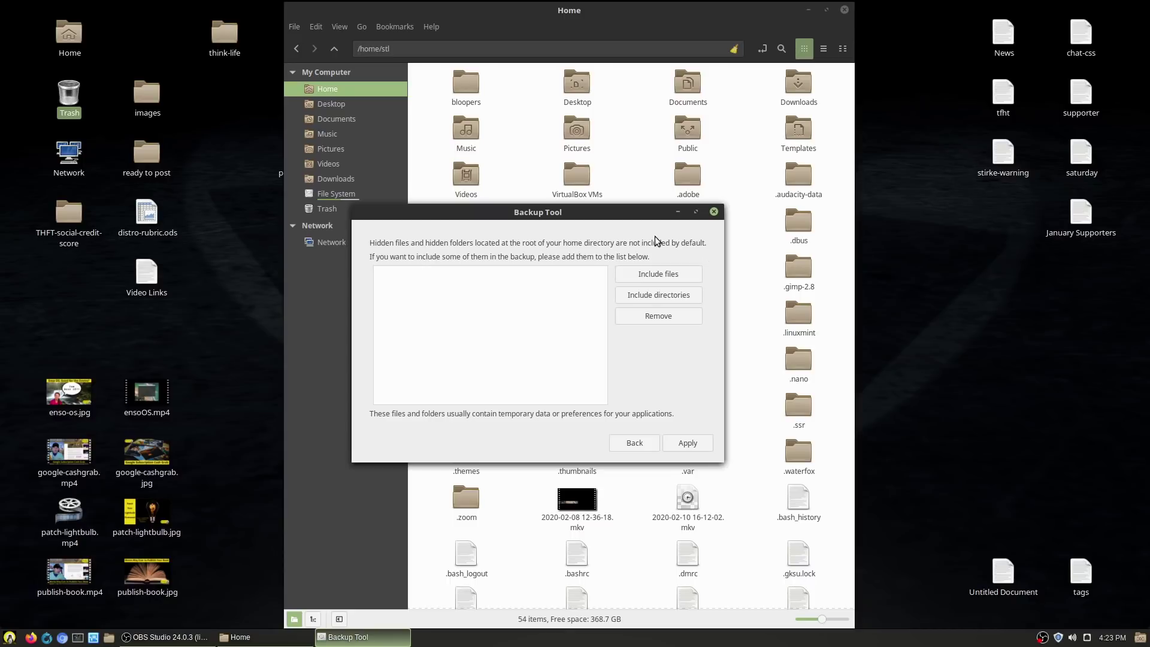
drag(639, 212, 898, 264)
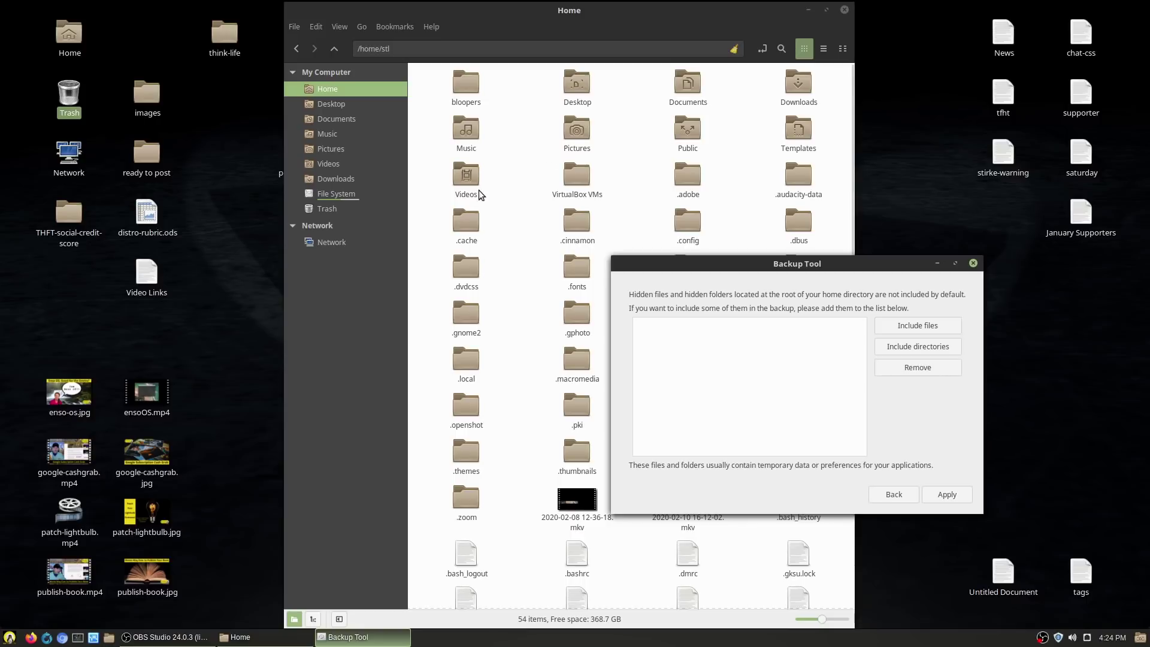
drag(753, 266, 299, 175)
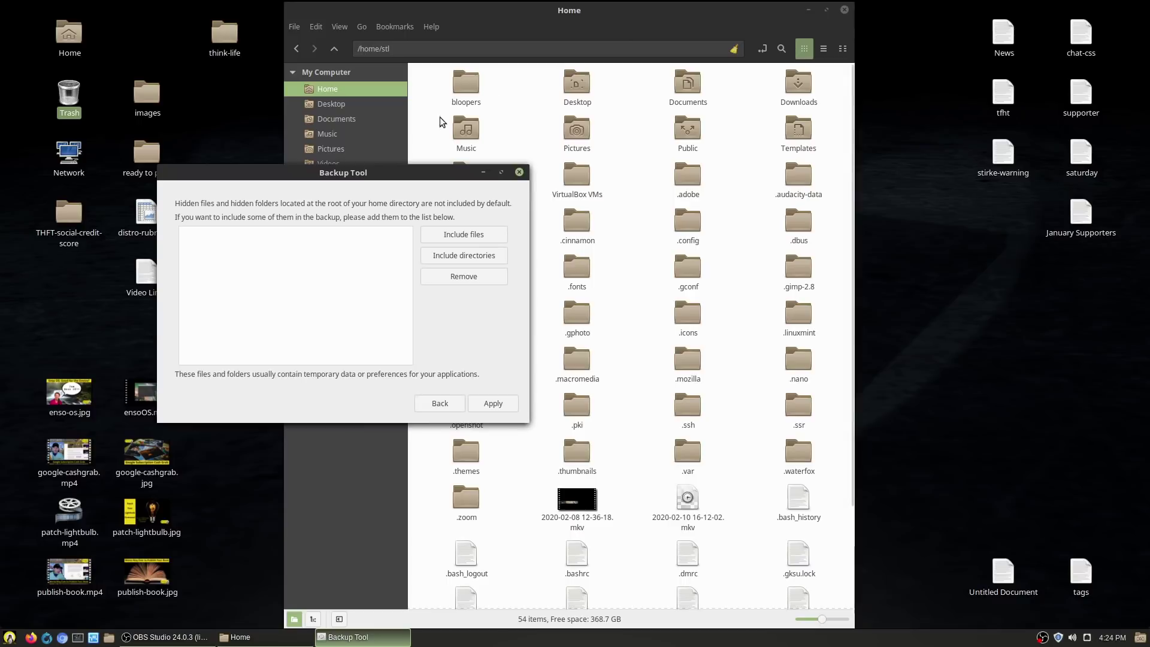
drag(391, 167, 403, 128)
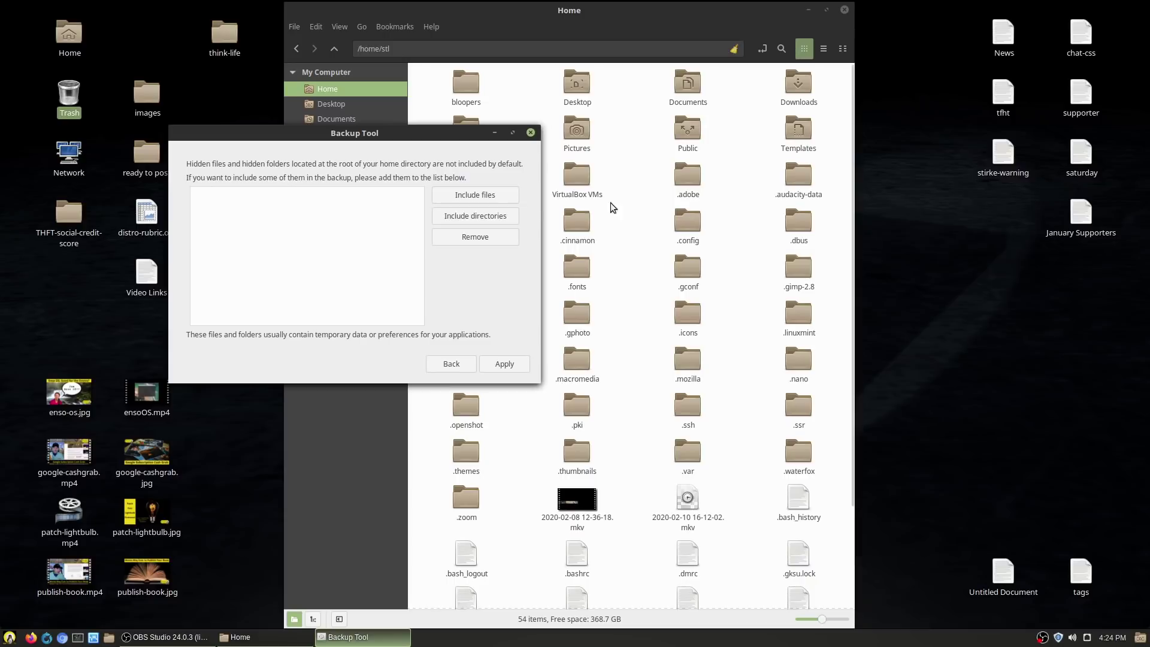
Step: Try selecting .cinnamon, .config, .fonts, .gimp-2.8, .icons, .linuxmint, .local and .themes as files to include in the backup
click(477, 195)
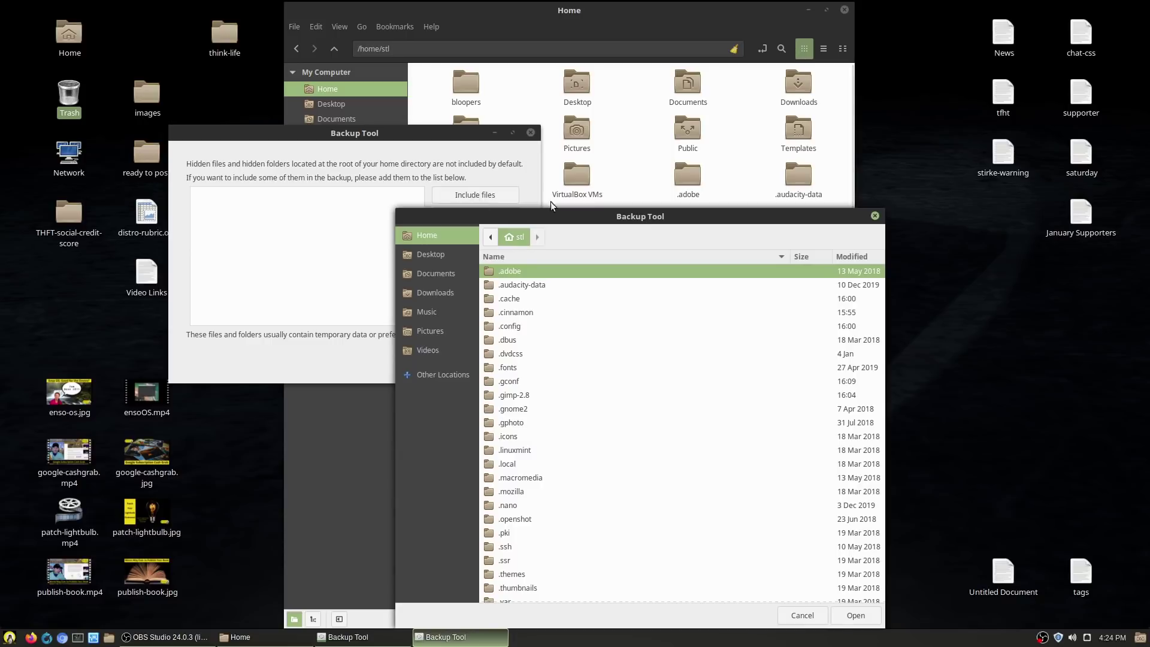
click(533, 314)
ctrl+click(536, 327)
click(534, 320)
click(535, 316)
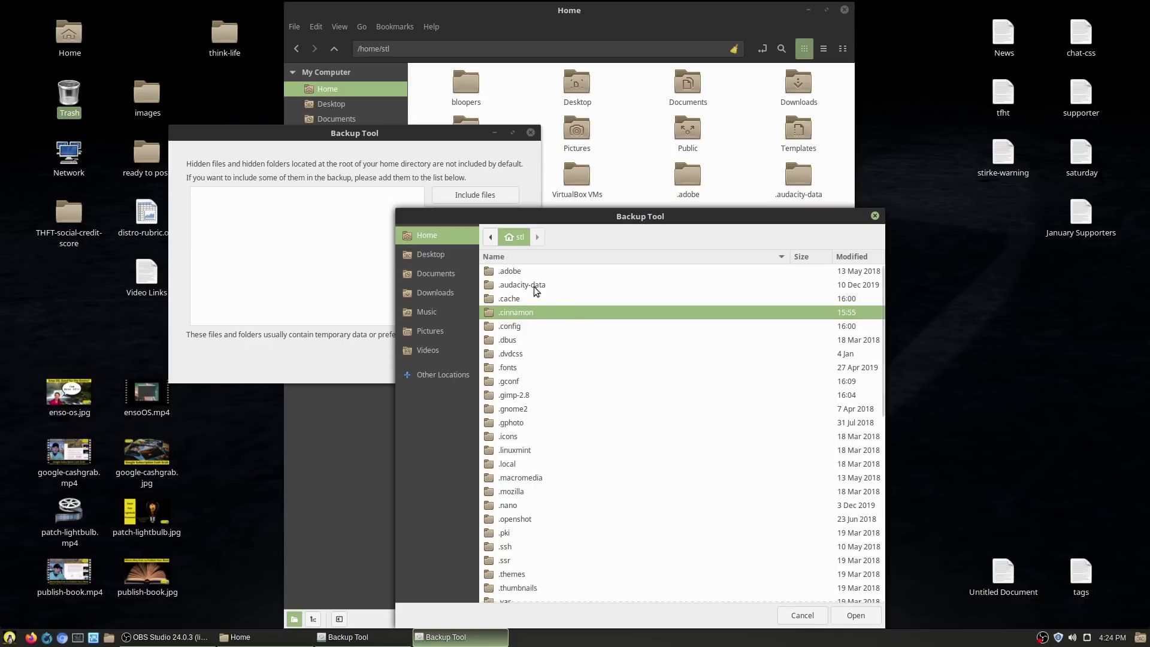
ctrl+click(524, 328)
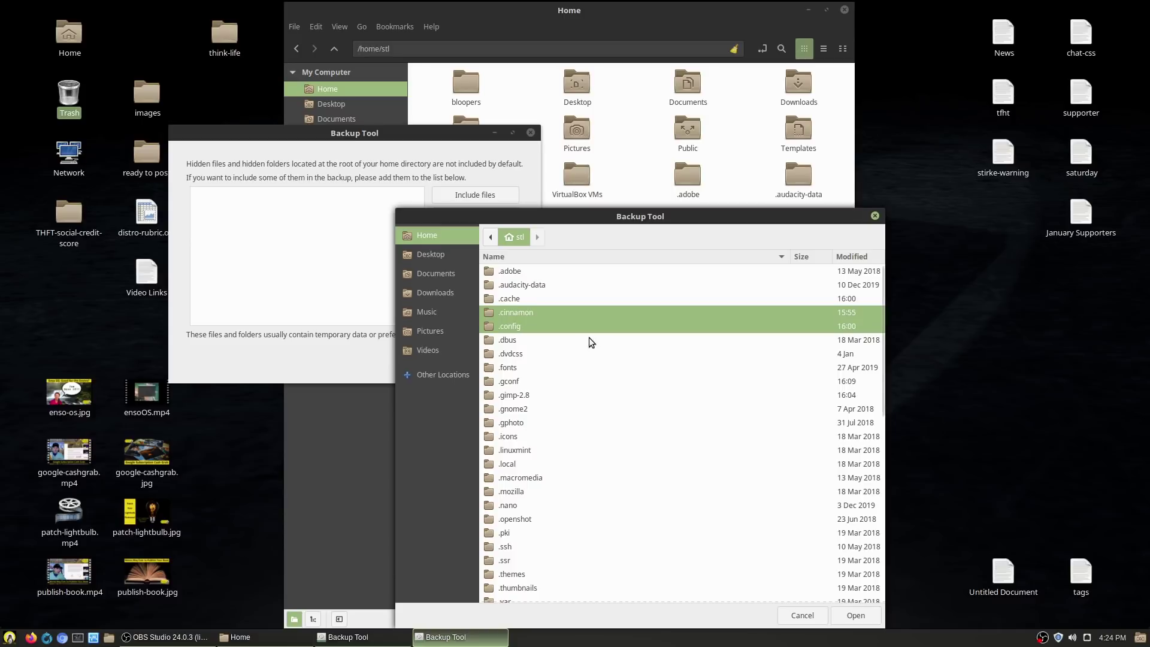
ctrl+click(522, 463)
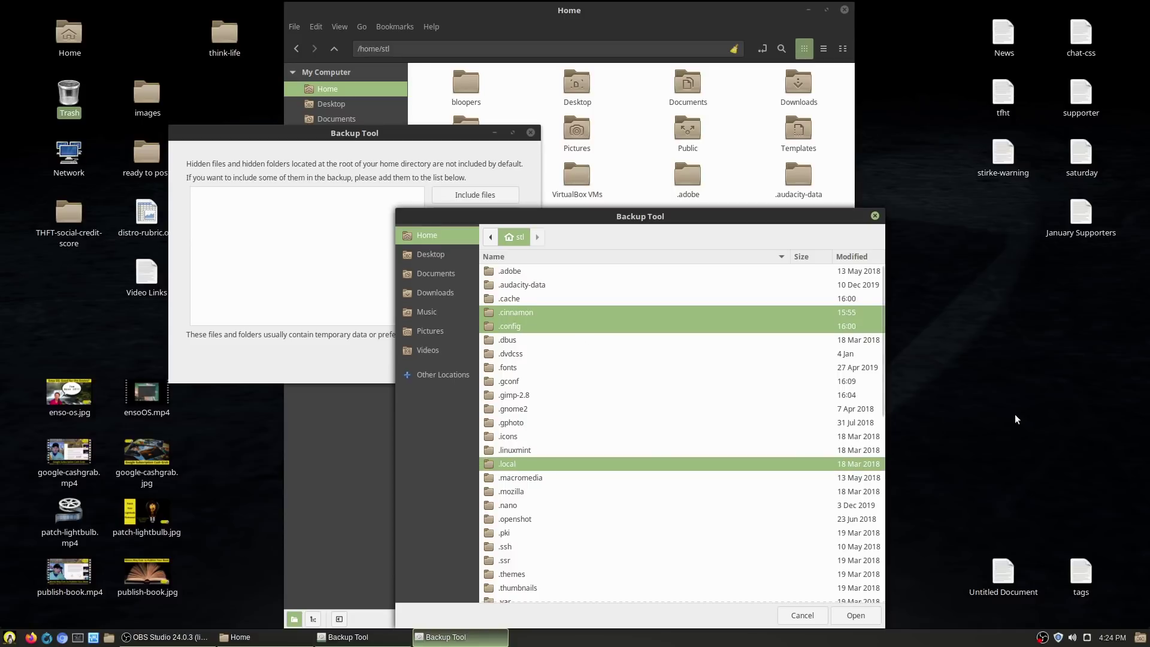
ctrl+click(518, 367)
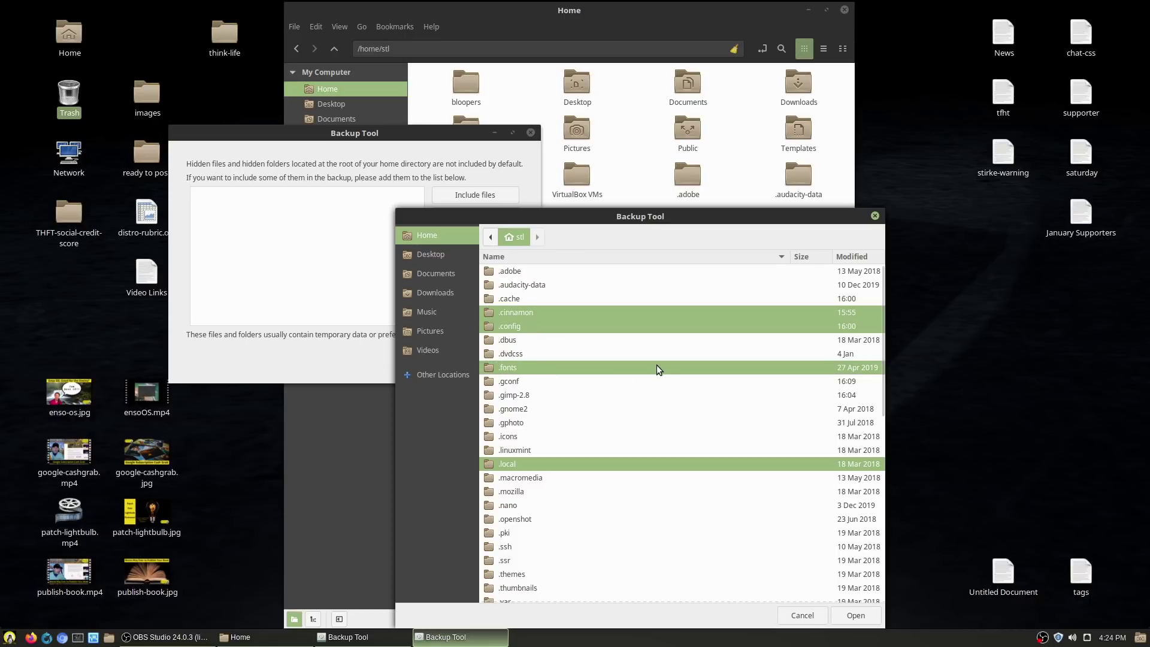
ctrl+click(519, 396)
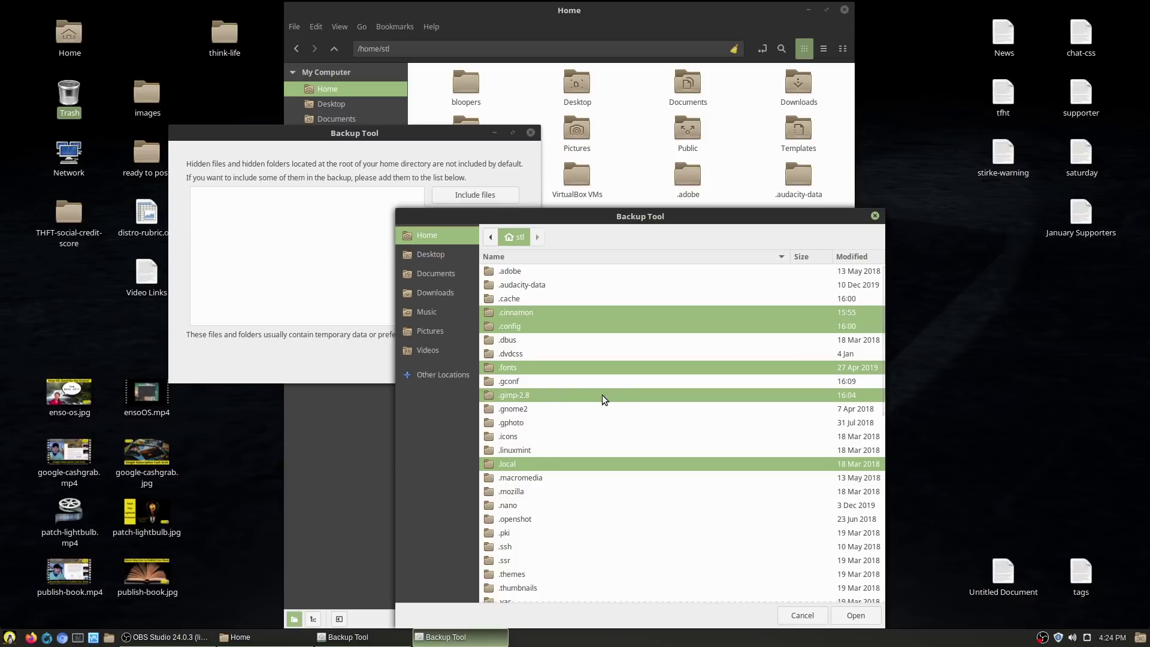
ctrl+click(524, 449)
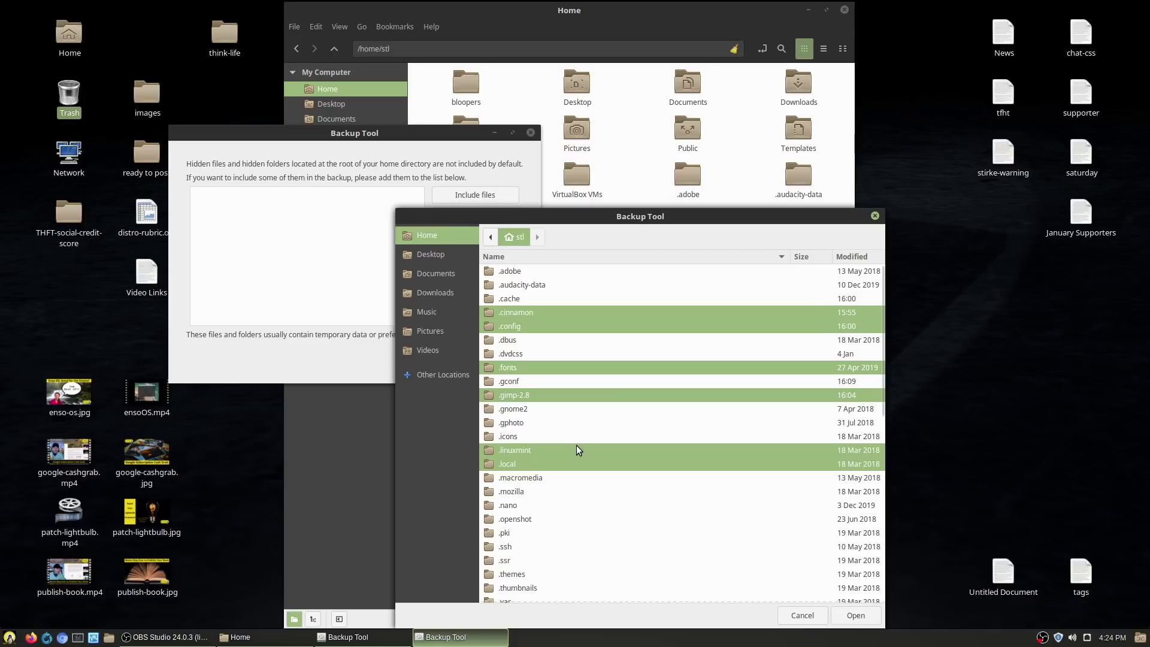
ctrl+click(526, 437)
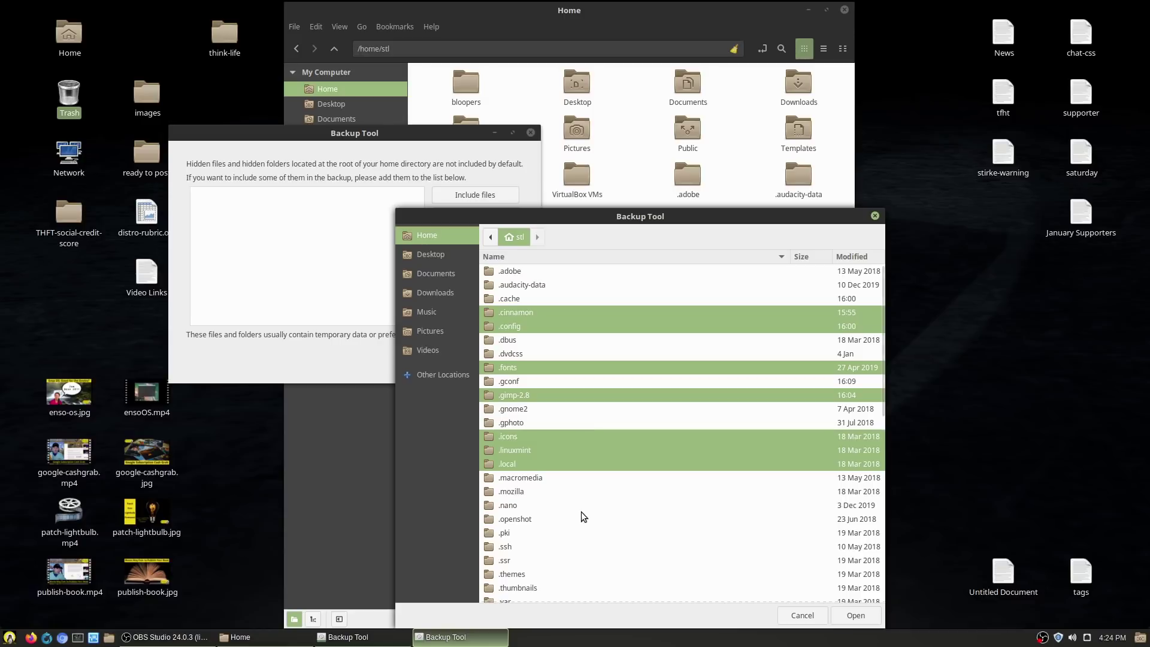
scroll(583, 516, down, 3)
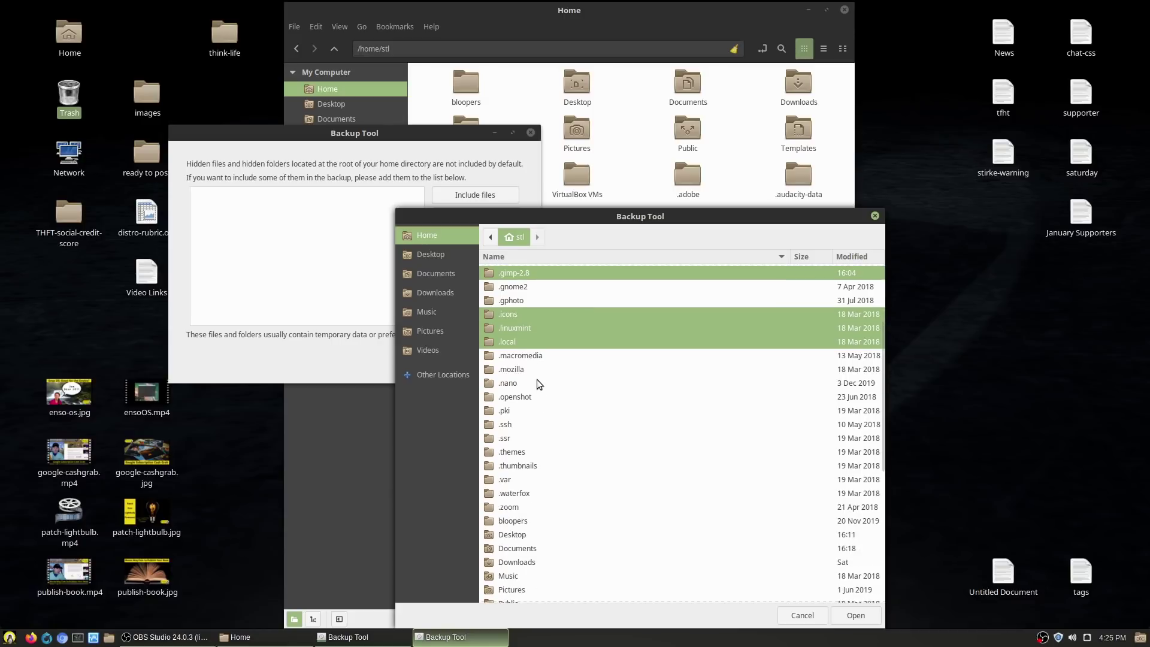
ctrl+click(510, 451)
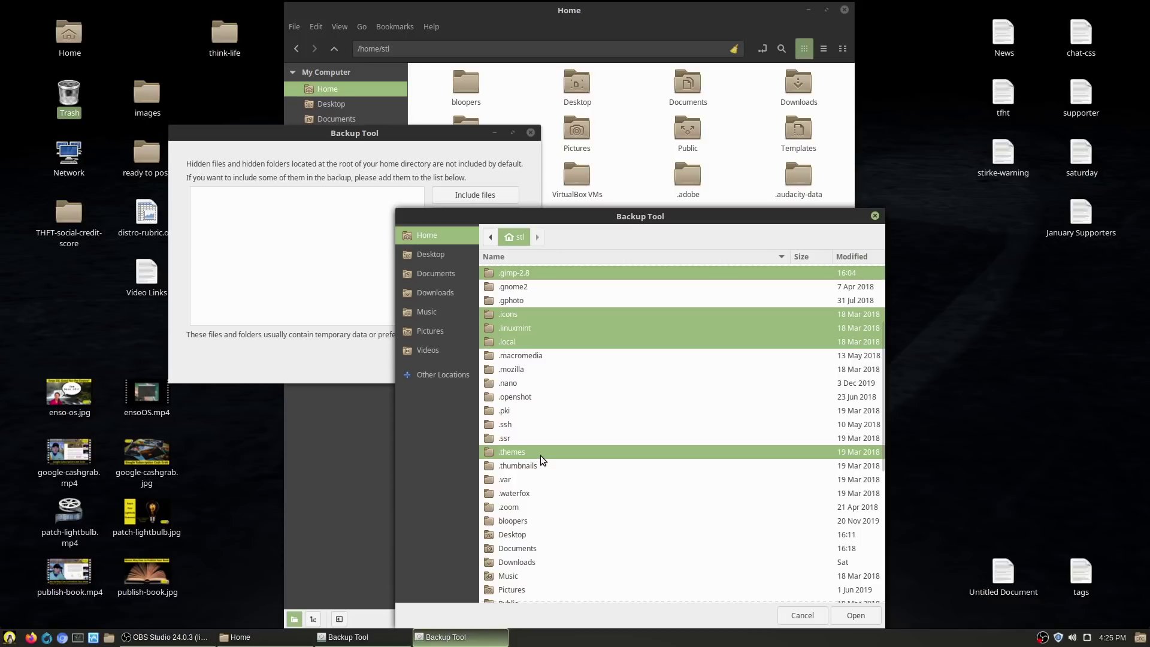
scroll(587, 525, down, 5)
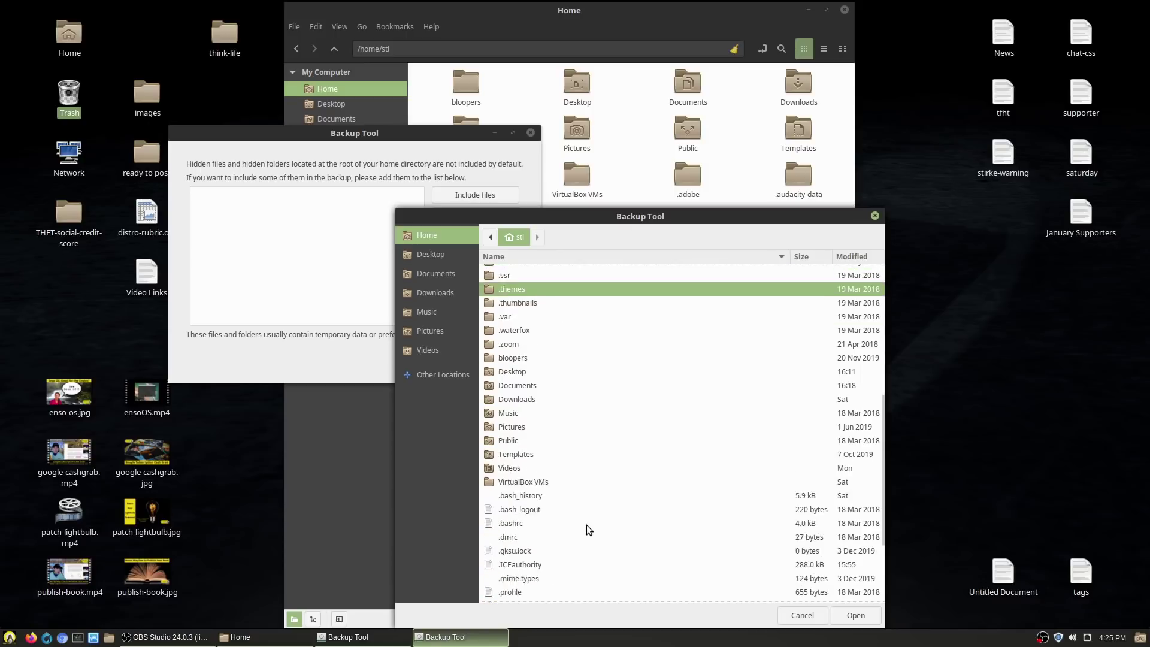
scroll(569, 434, down, 1)
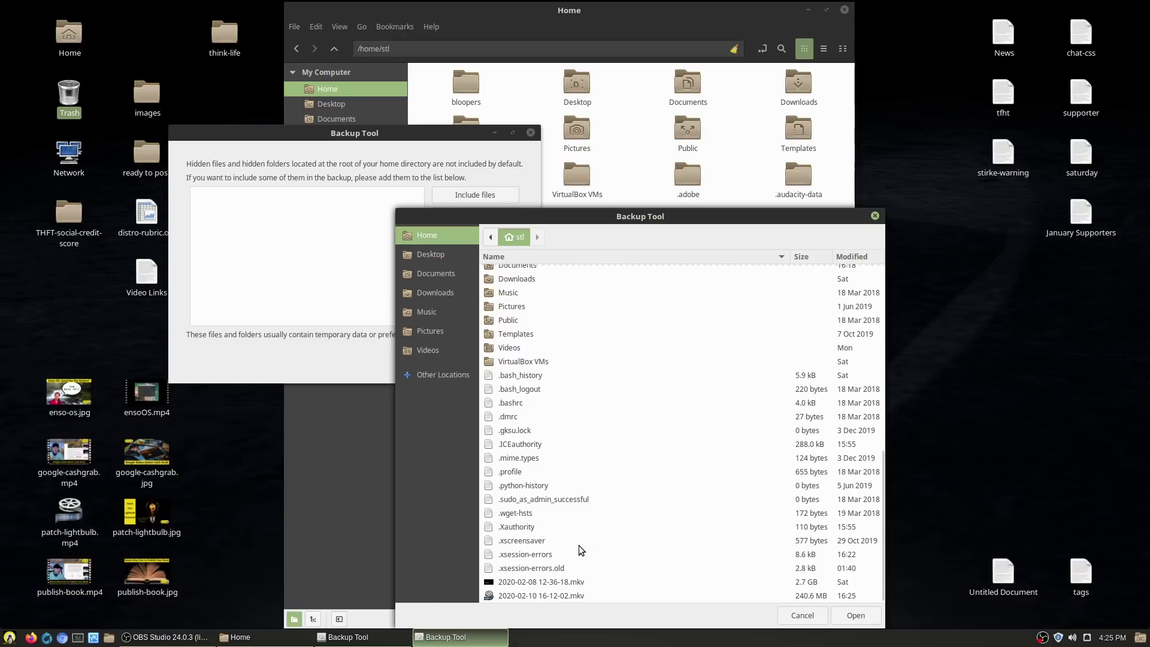
scroll(604, 532, up, 10)
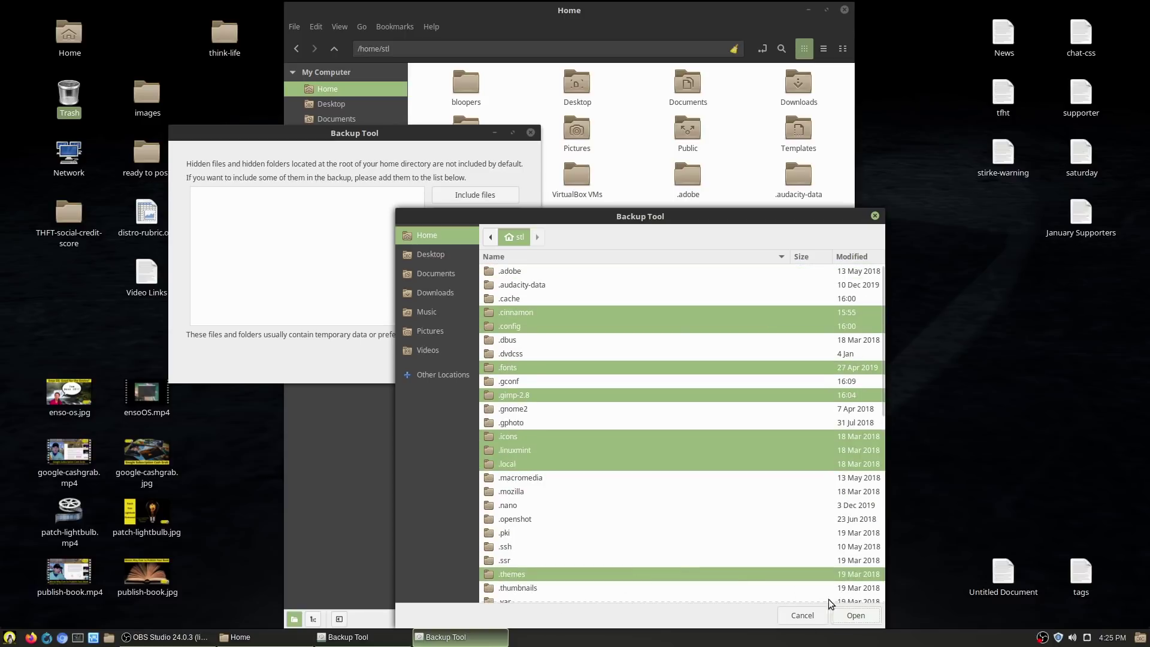
Step: Try to add the .cinnamon folder through the file selection, return to the stl folder, and cancel the selection
drag(652, 214, 630, 156)
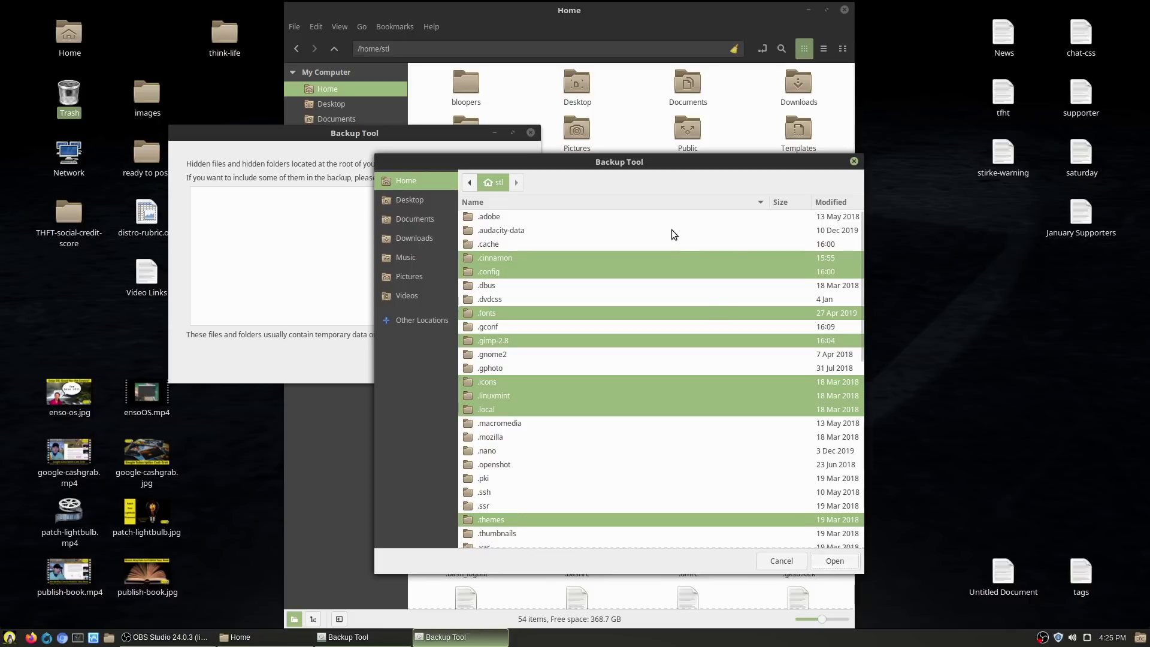
drag(614, 164, 748, 130)
drag(406, 172, 383, 205)
click(694, 228)
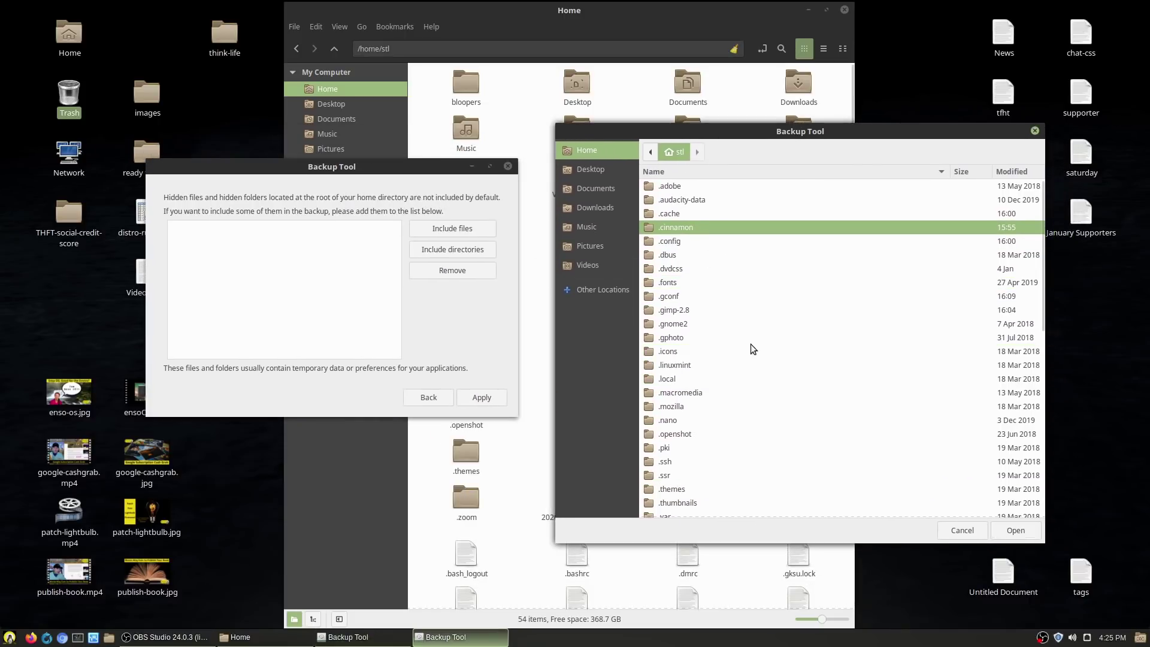
click(1016, 530)
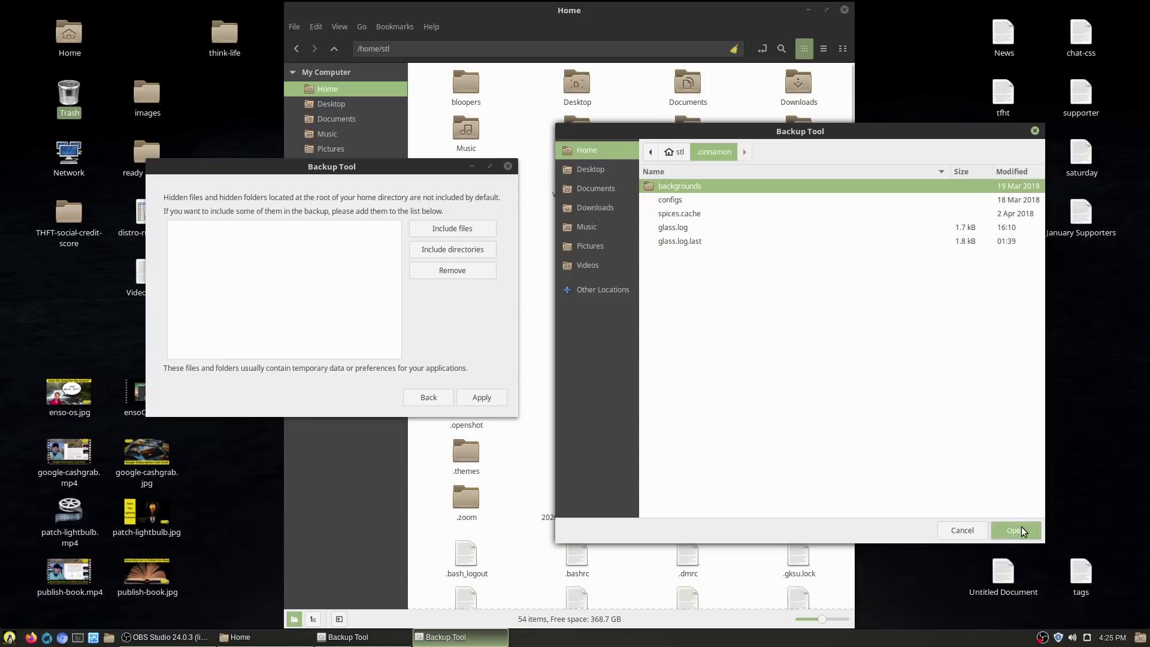
click(675, 155)
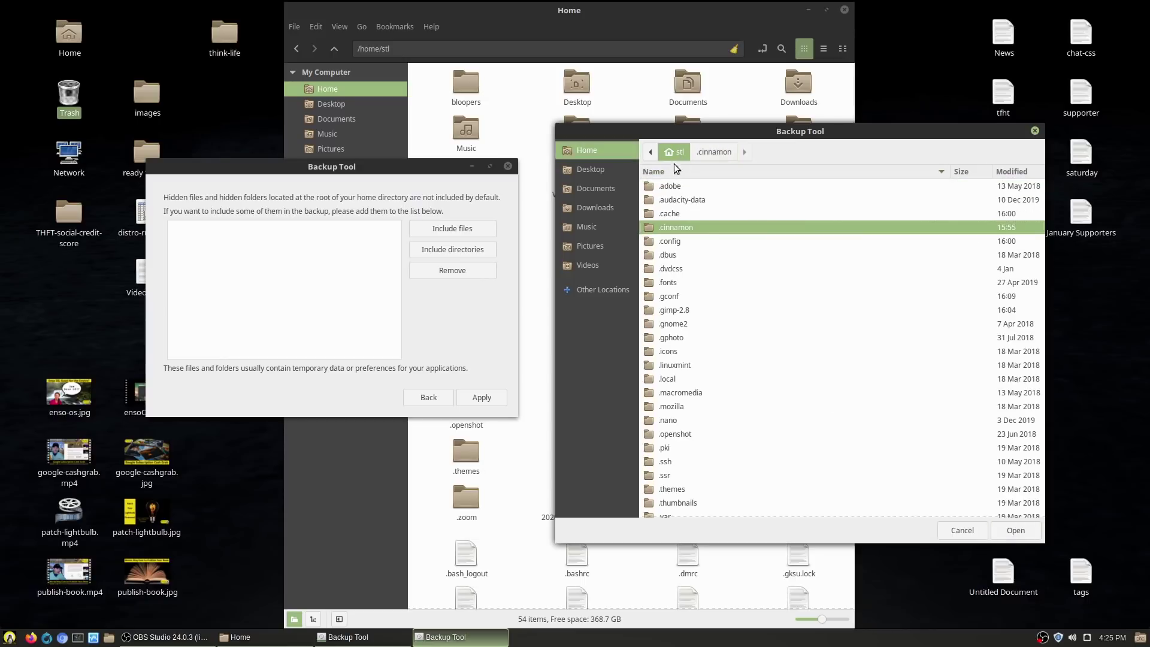
click(469, 236)
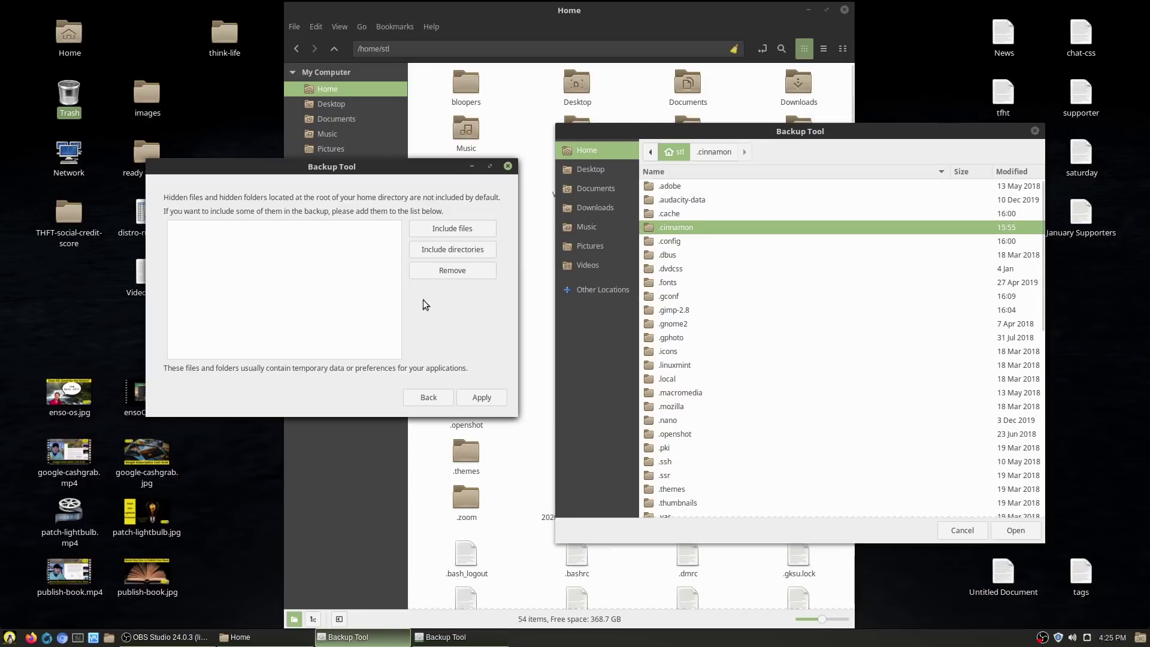
click(971, 530)
Step: Include the hidden directories .cinnamon, .config, .fonts, .gimp-2.8, .icons, .linuxmint and .local in the backup
click(452, 249)
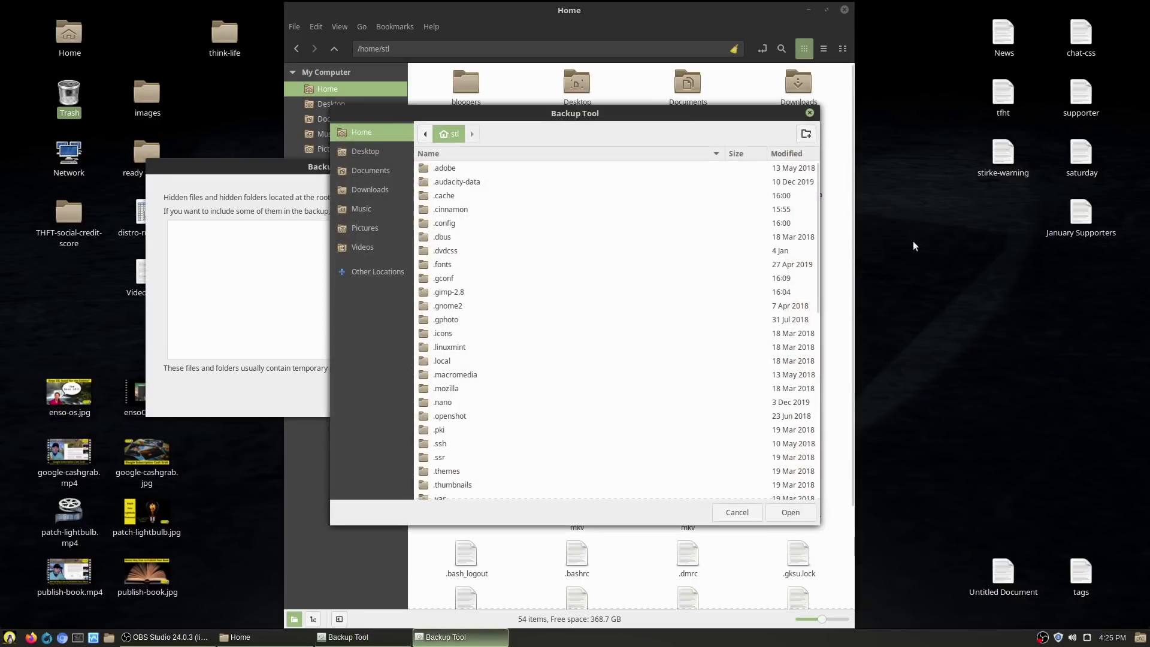
drag(640, 109, 896, 101)
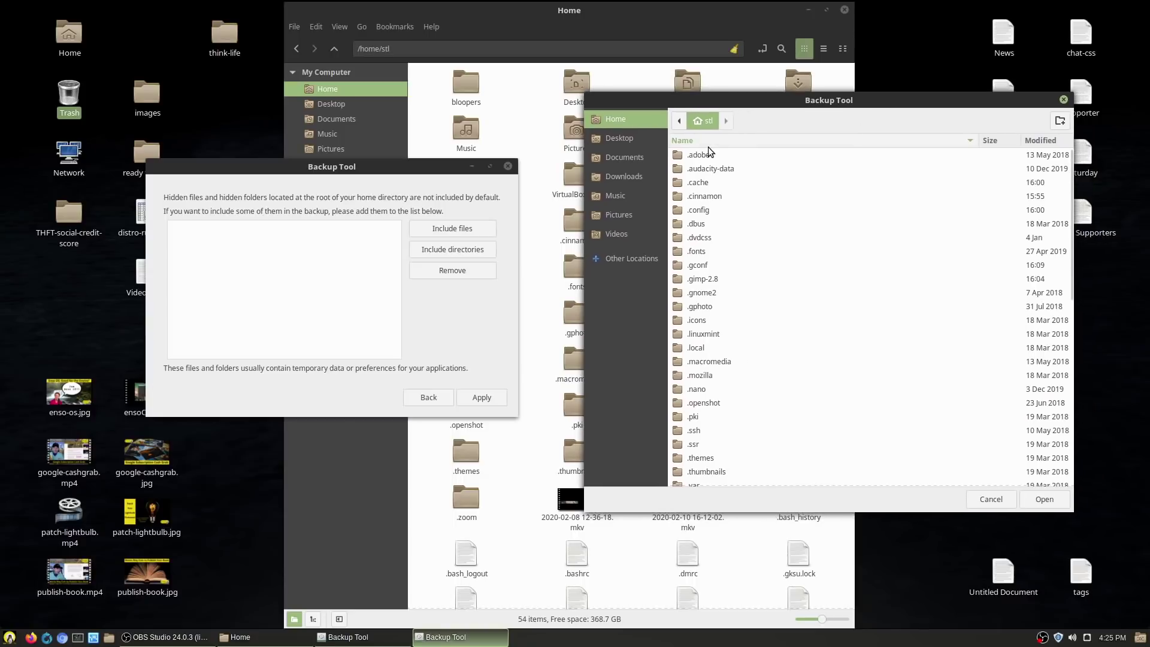
click(711, 200)
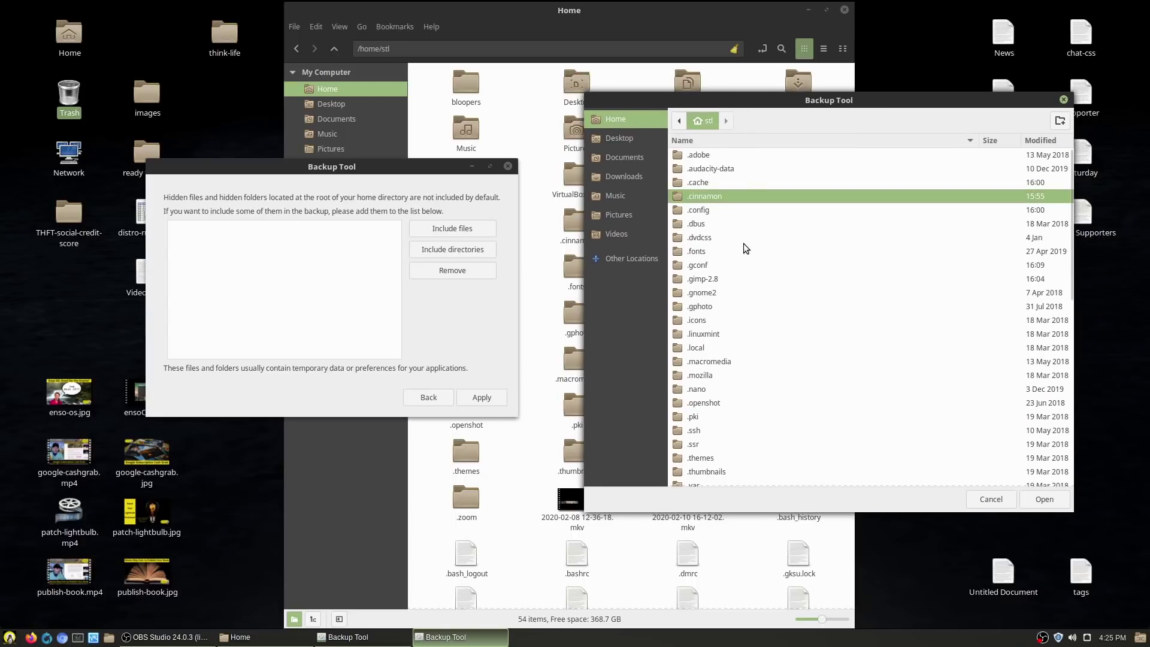
ctrl+click(709, 209)
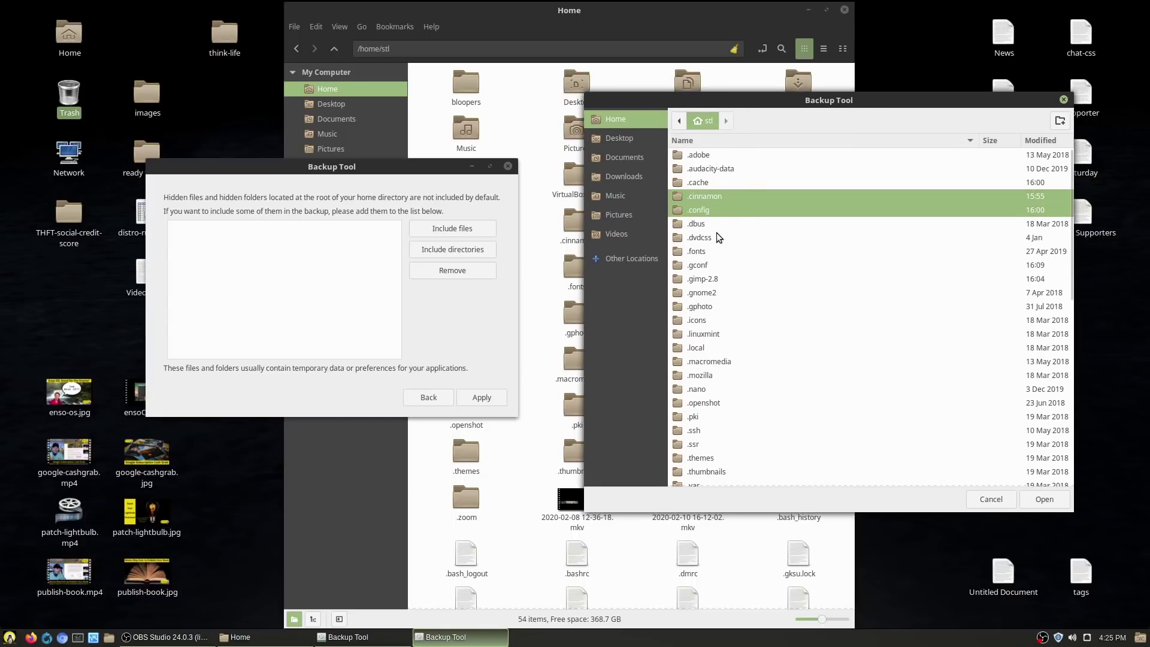
ctrl+click(710, 250)
ctrl+click(714, 279)
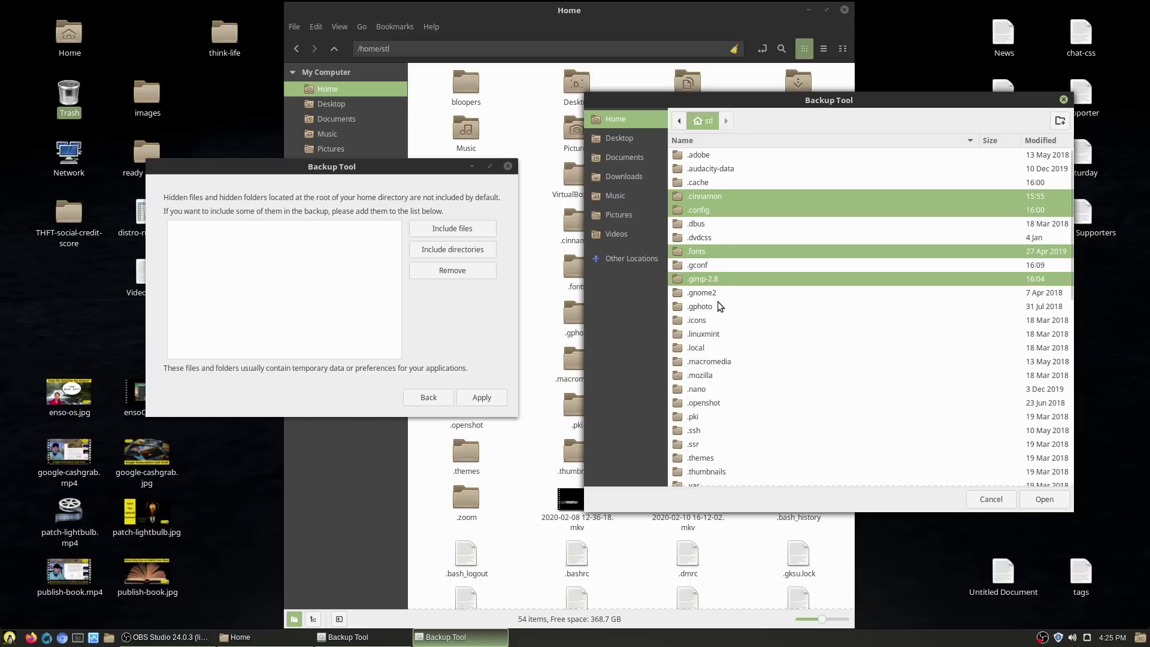
ctrl+click(713, 320)
ctrl+click(712, 333)
ctrl+click(704, 351)
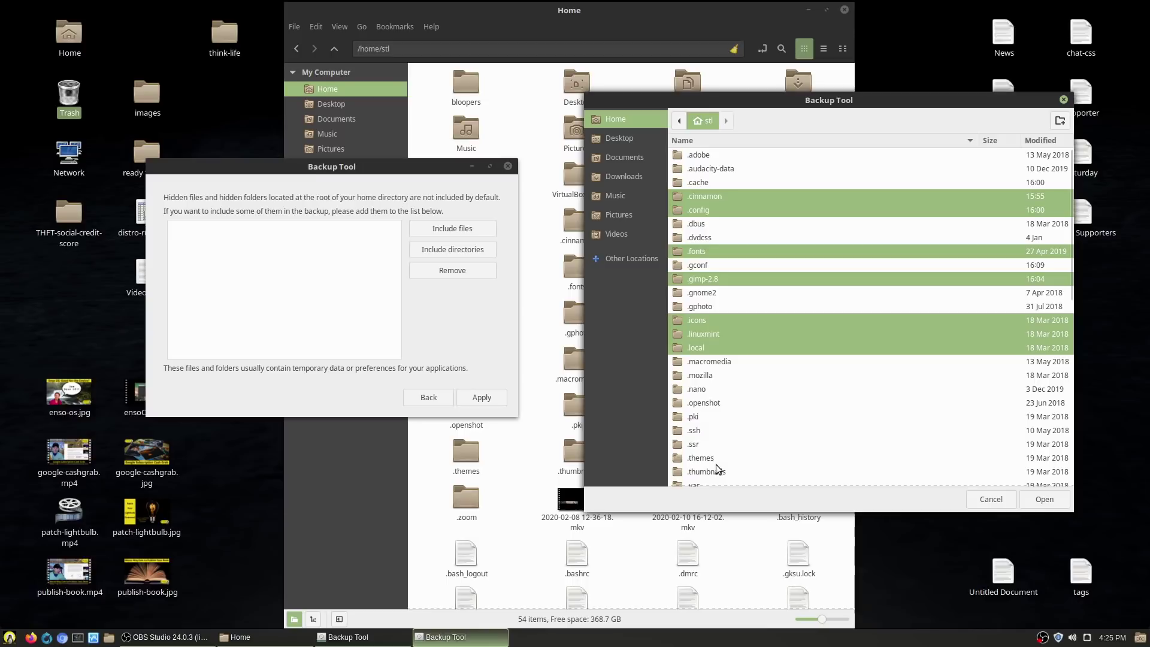
scroll(717, 462, down, 2)
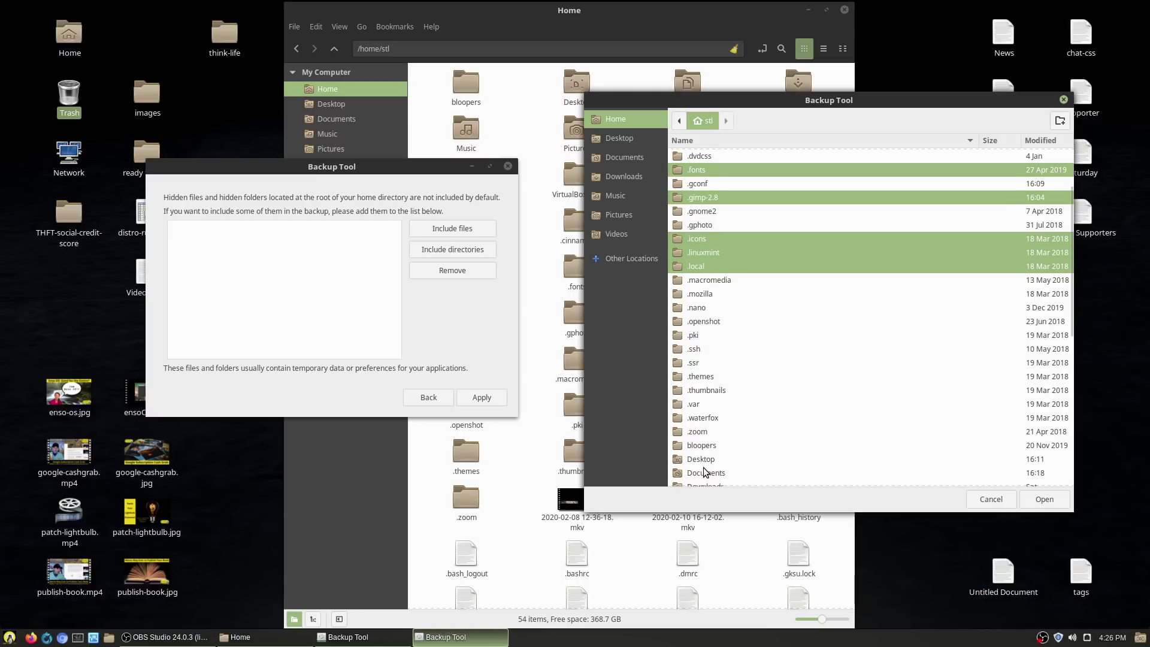
scroll(717, 453, down, 2)
click(1044, 498)
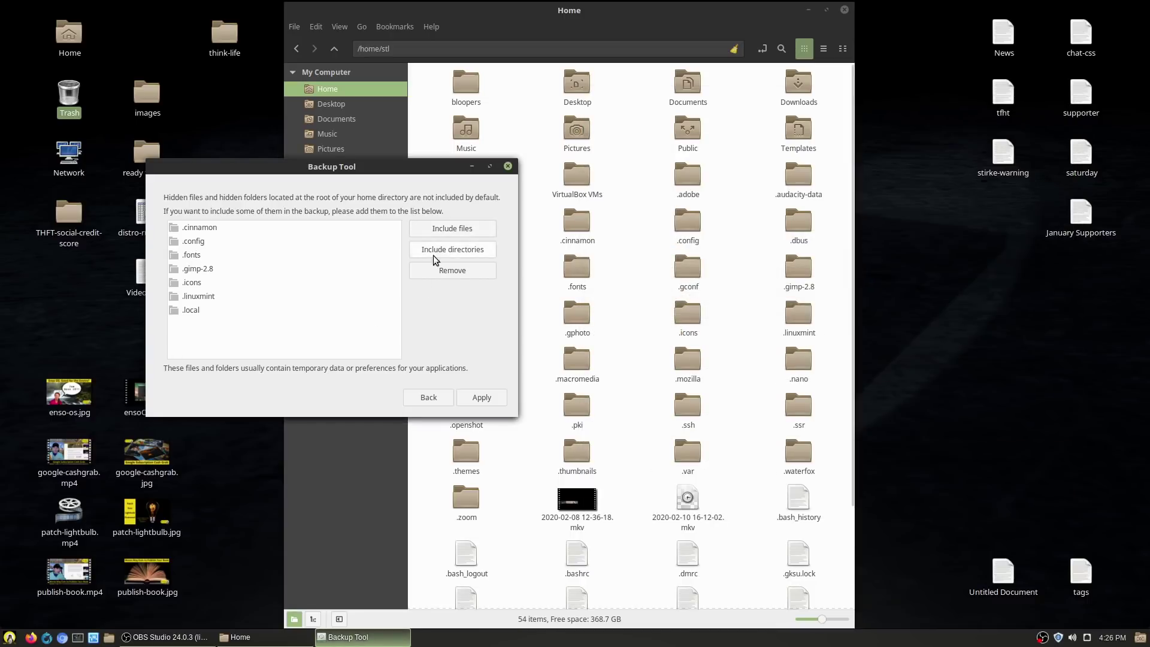
Step: View the selection of individual files that can be included in the backup, and cancel it
click(475, 228)
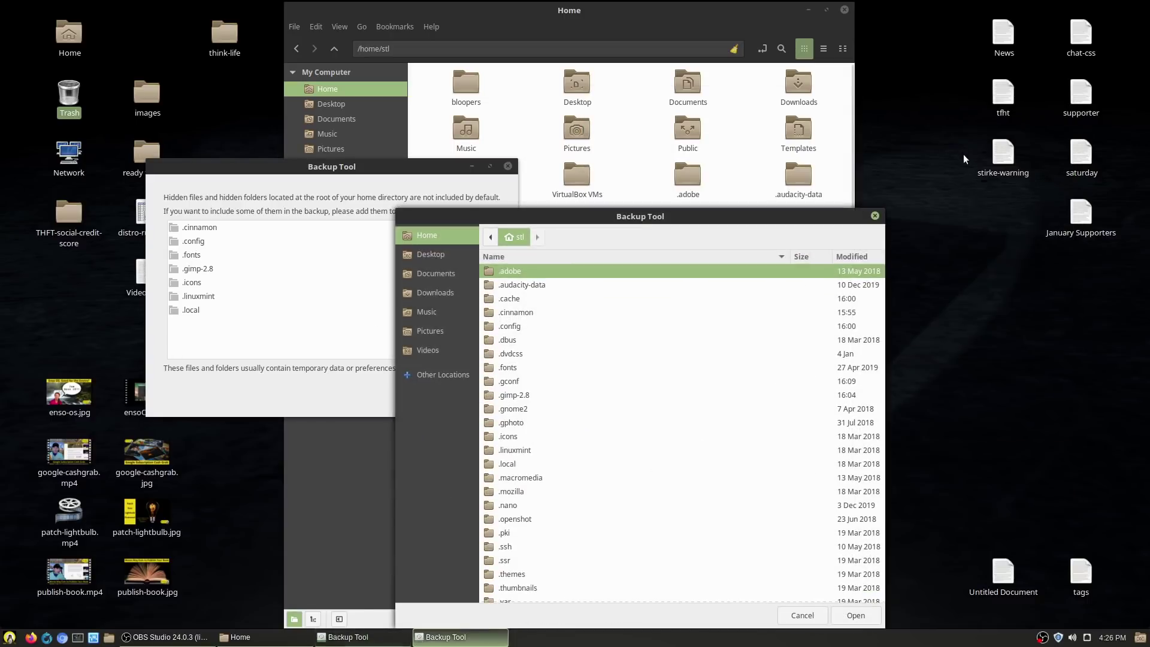
click(802, 615)
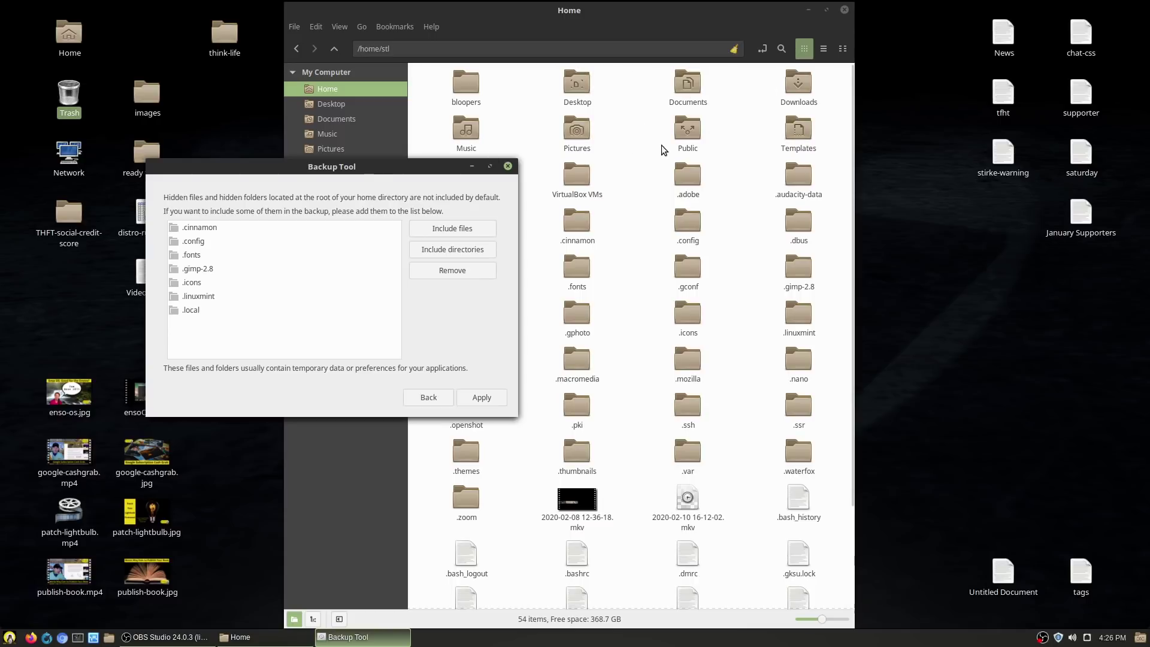
Step: Start the backup with the listed hidden directories included, and move the progress window away from the home folder's contents
drag(366, 171, 393, 193)
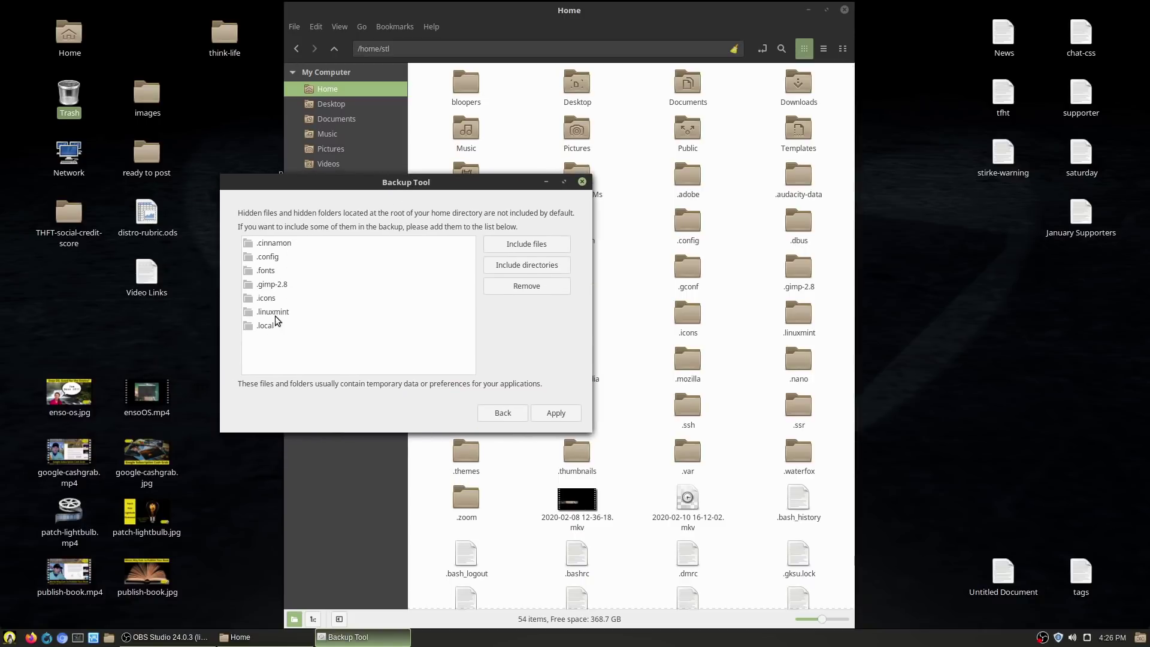
click(562, 415)
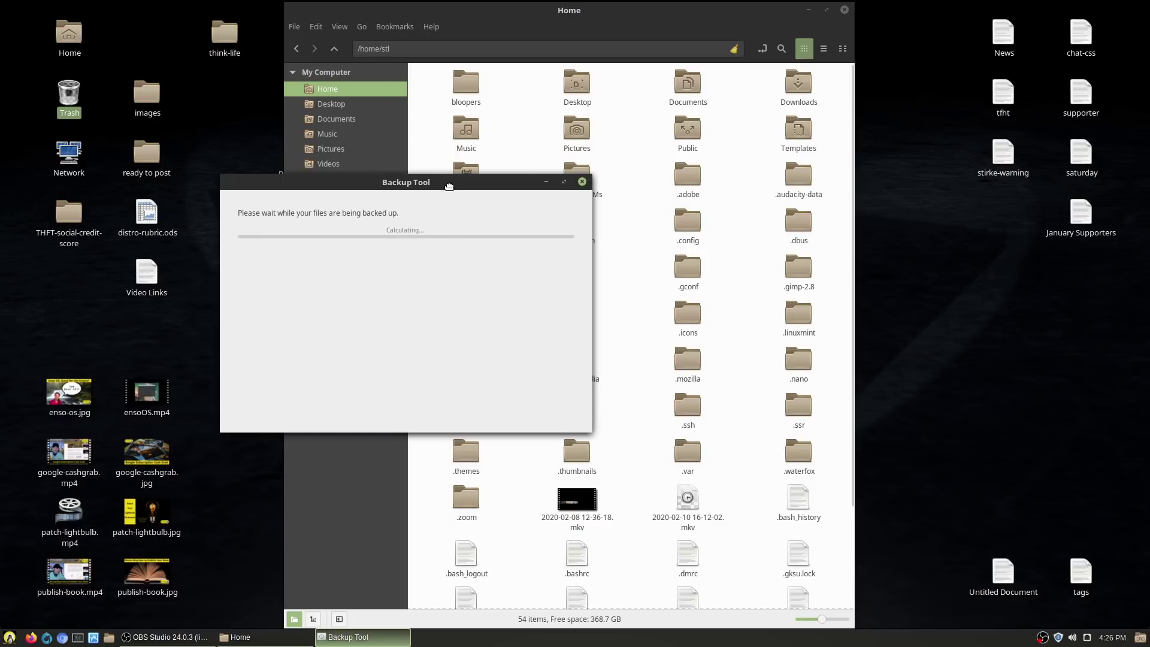
drag(458, 187, 899, 158)
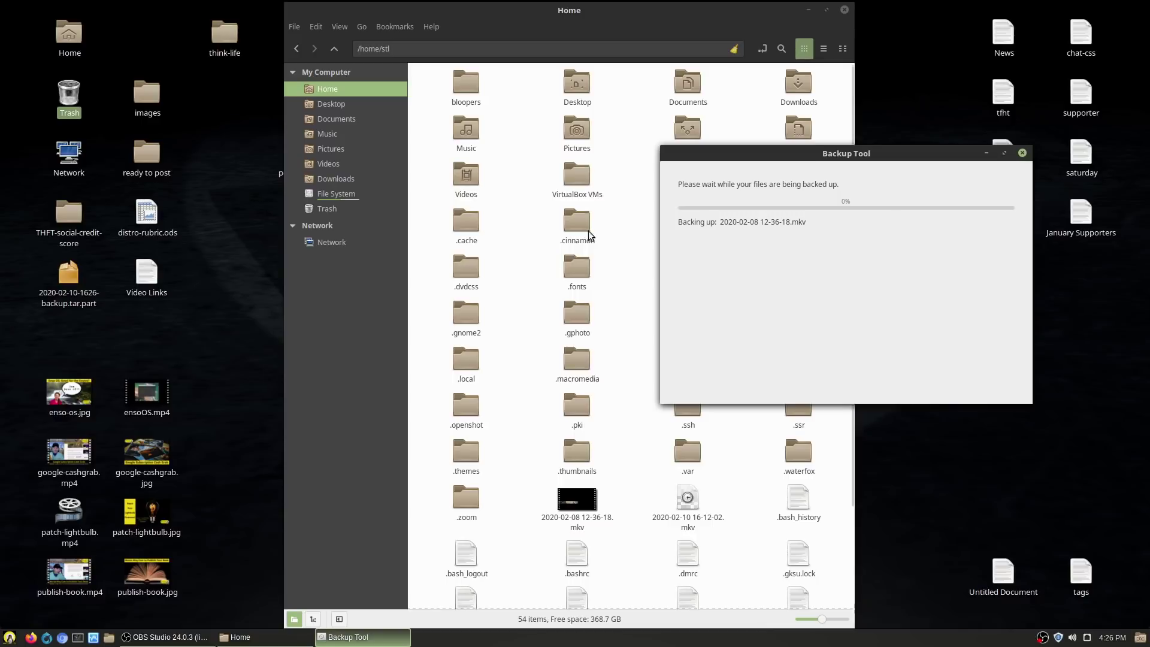
click(1023, 153)
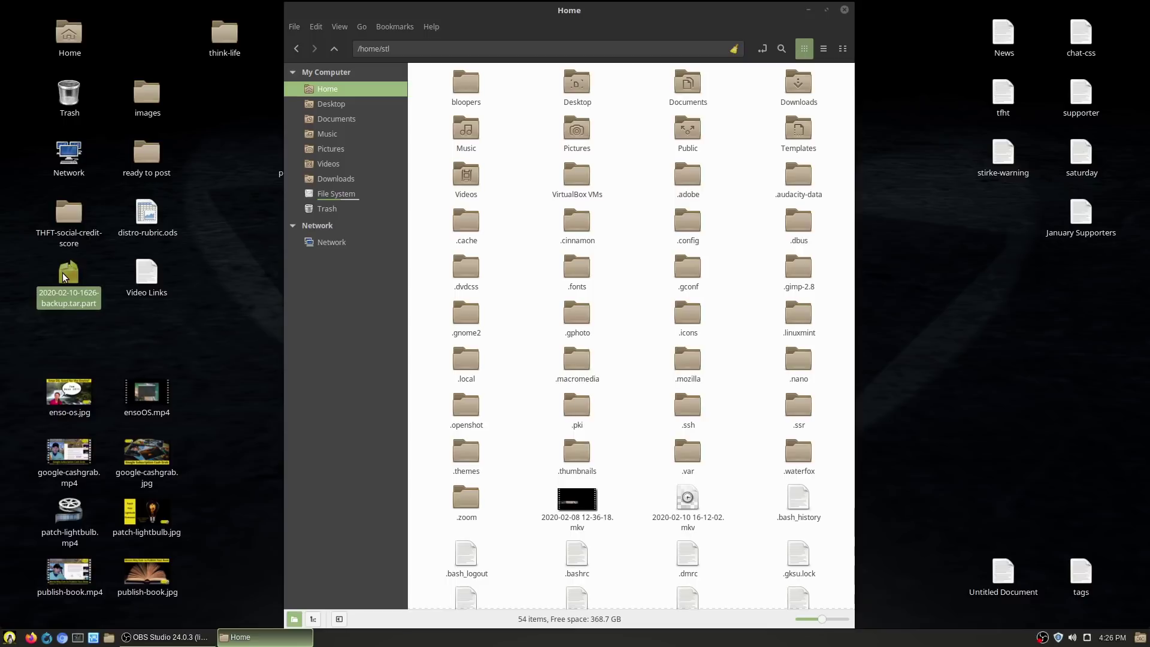
drag(79, 283, 62, 101)
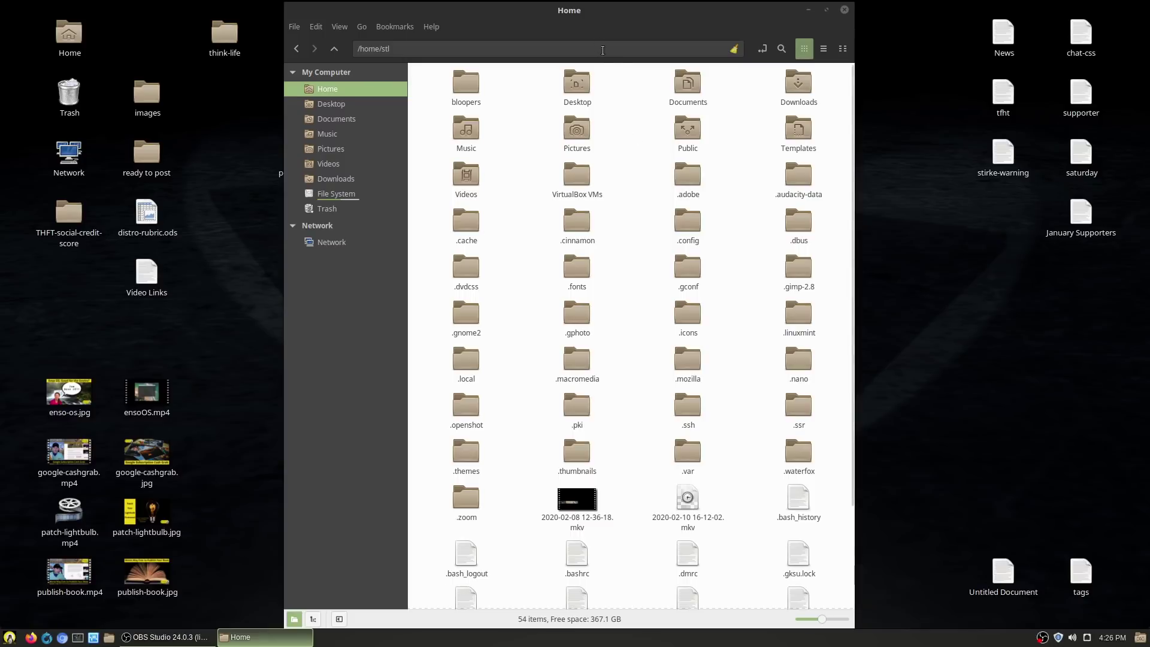
Step: Tile the Home window to half the screen and select Desktop, Documents, Pictures, Templates, .cinnamon, .config, .fonts, .gimp-2.8, .icons, .linuxmint and .local
drag(664, 19, 1147, 148)
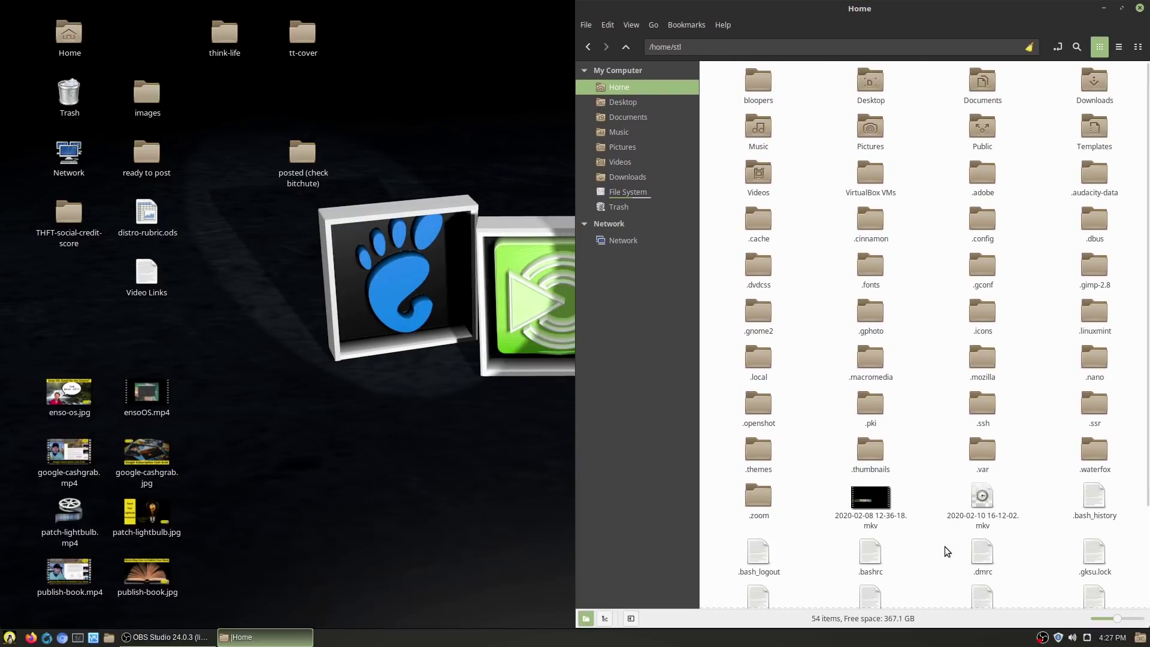
click(866, 95)
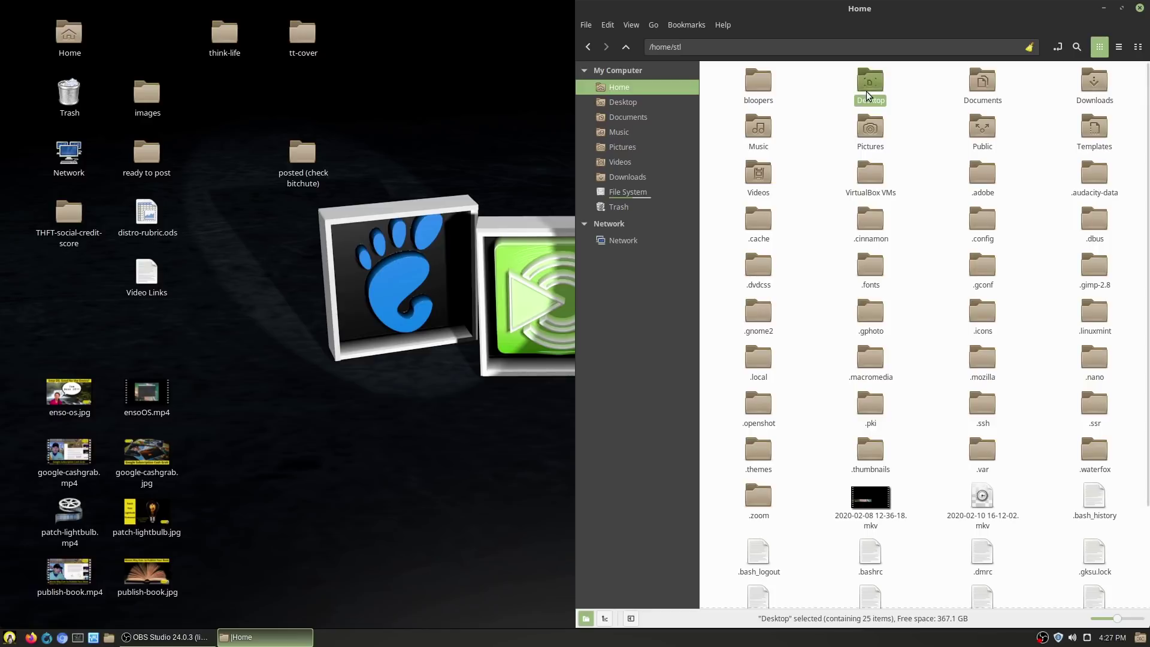
ctrl+click(988, 84)
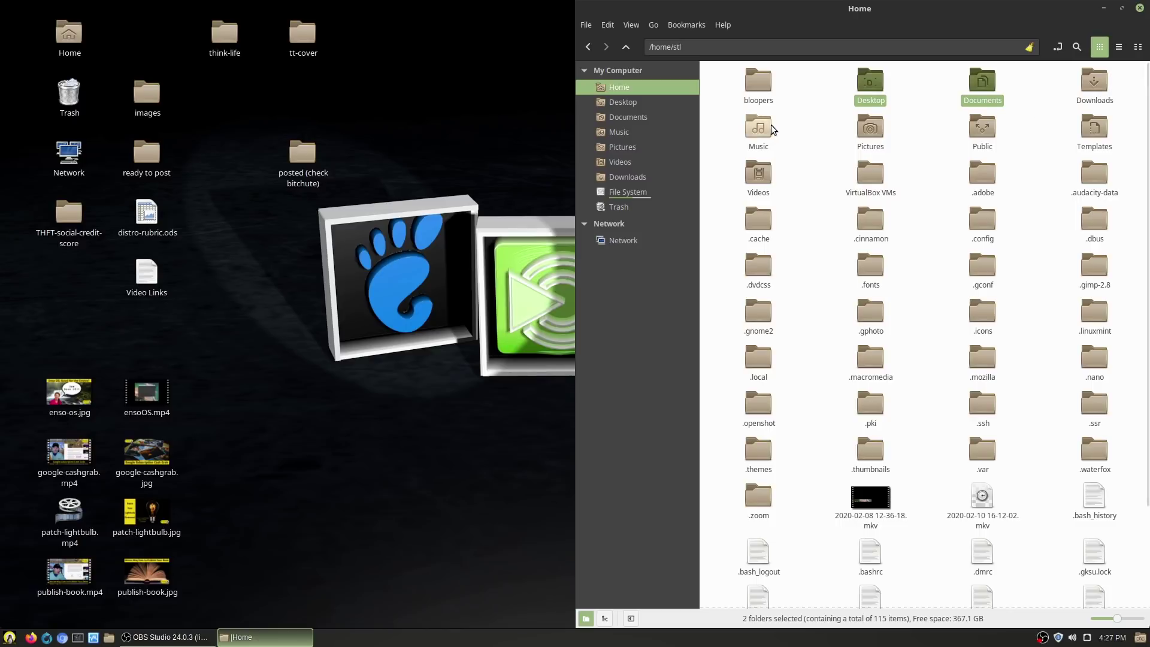
ctrl+click(868, 133)
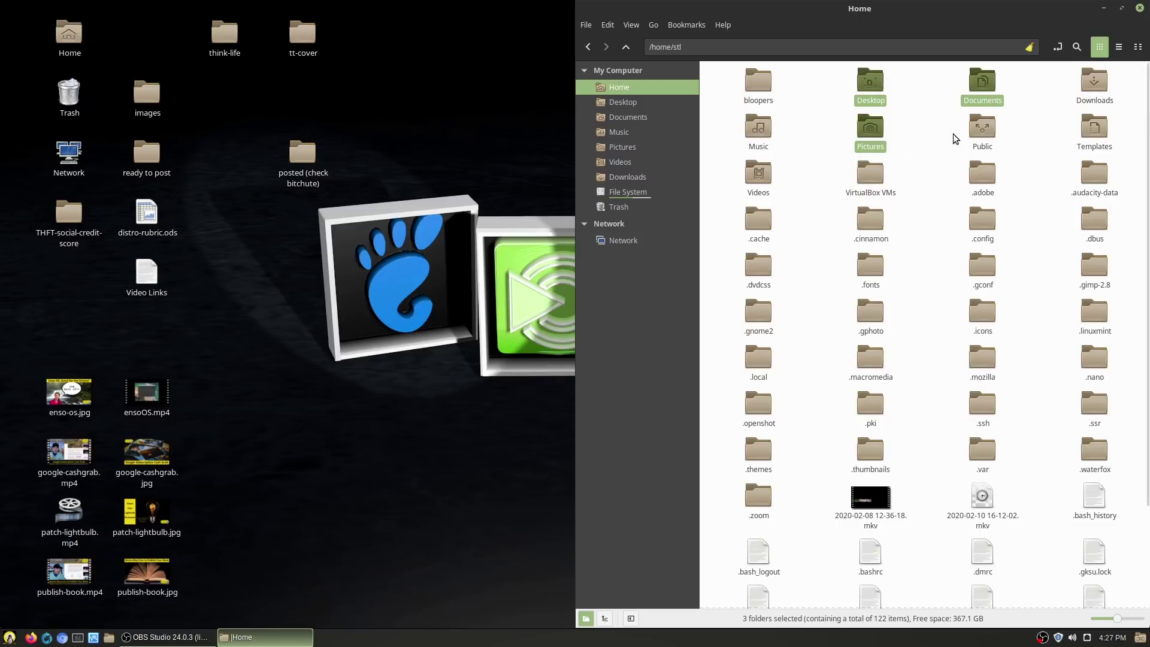
ctrl+click(1094, 129)
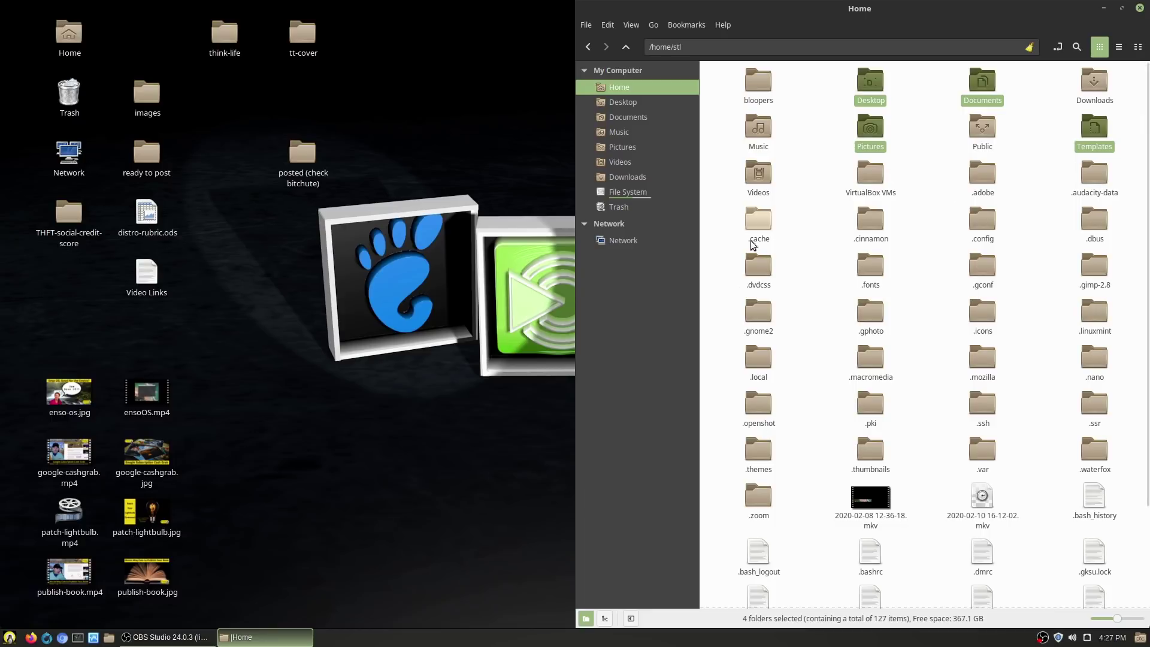
ctrl+click(870, 221)
ctrl+click(982, 220)
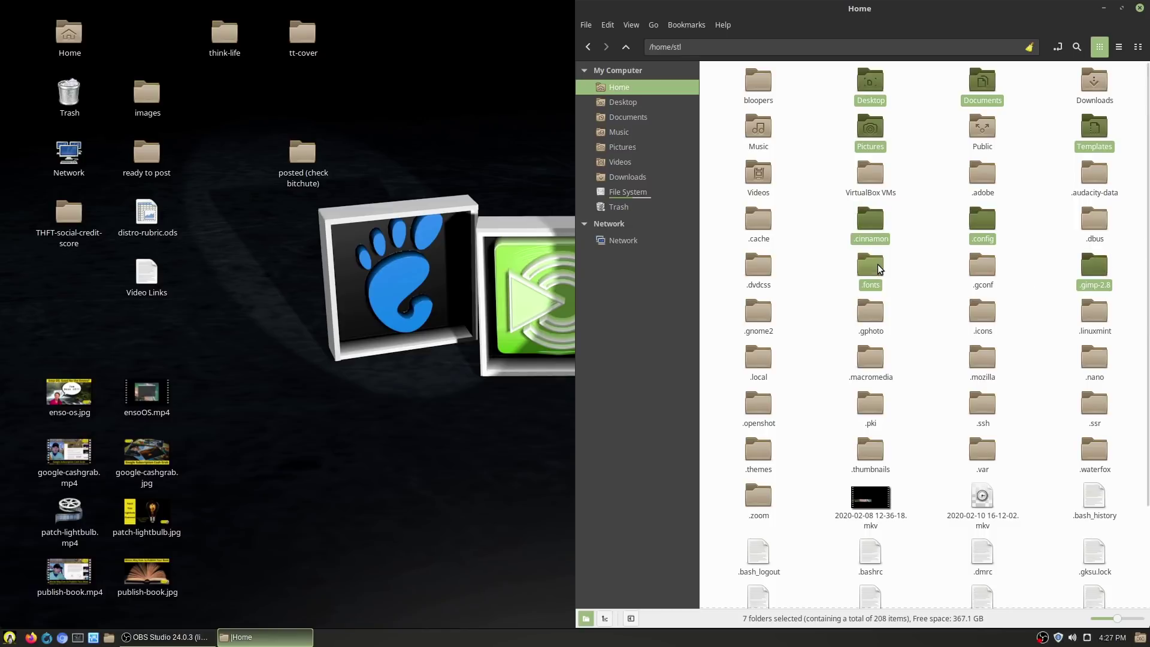
ctrl+click(982, 314)
ctrl+click(1094, 313)
ctrl+click(763, 369)
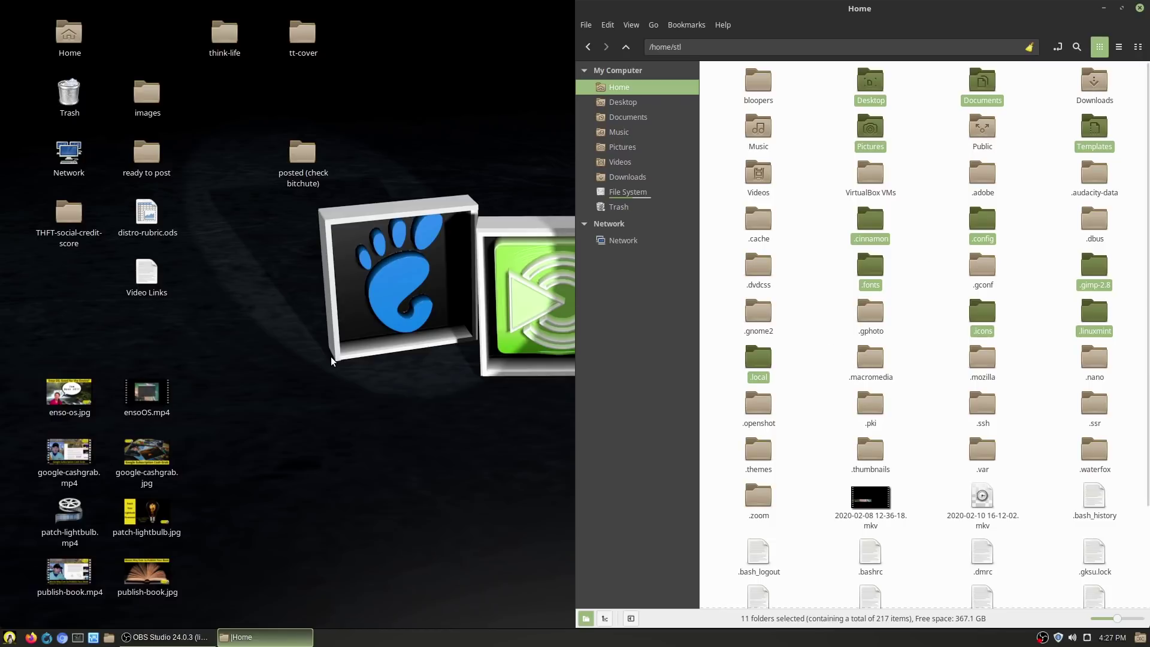
drag(870, 84, 719, 174)
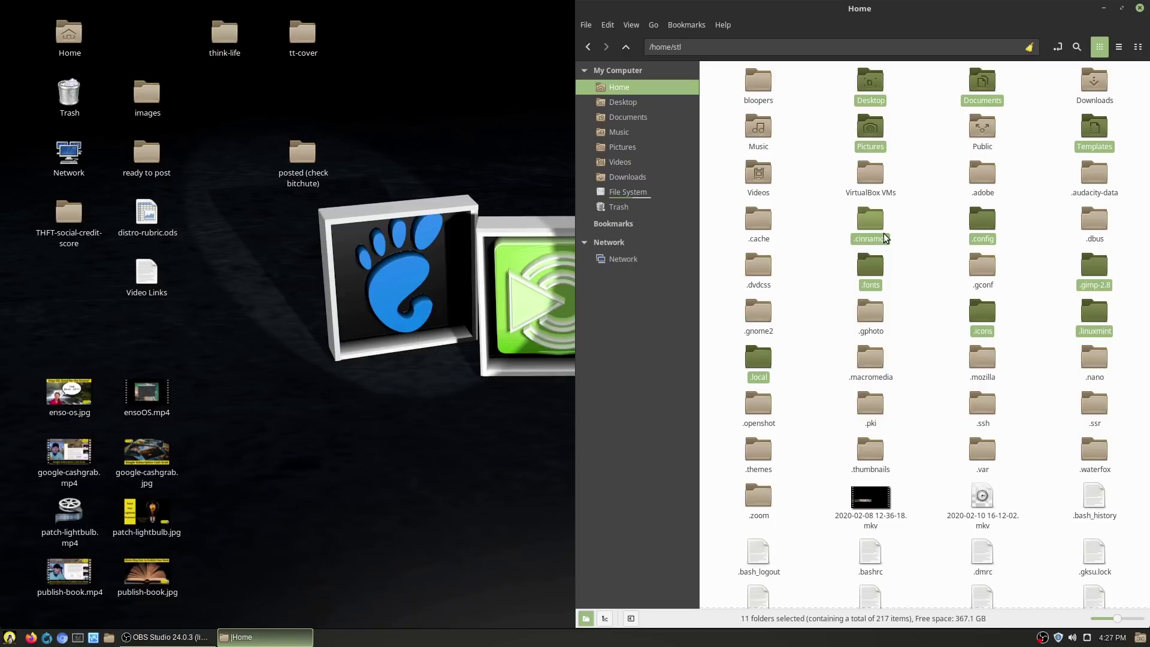
Step: Launch Archive Manager and place its window beside the Home file window
click(12, 638)
text(arch)
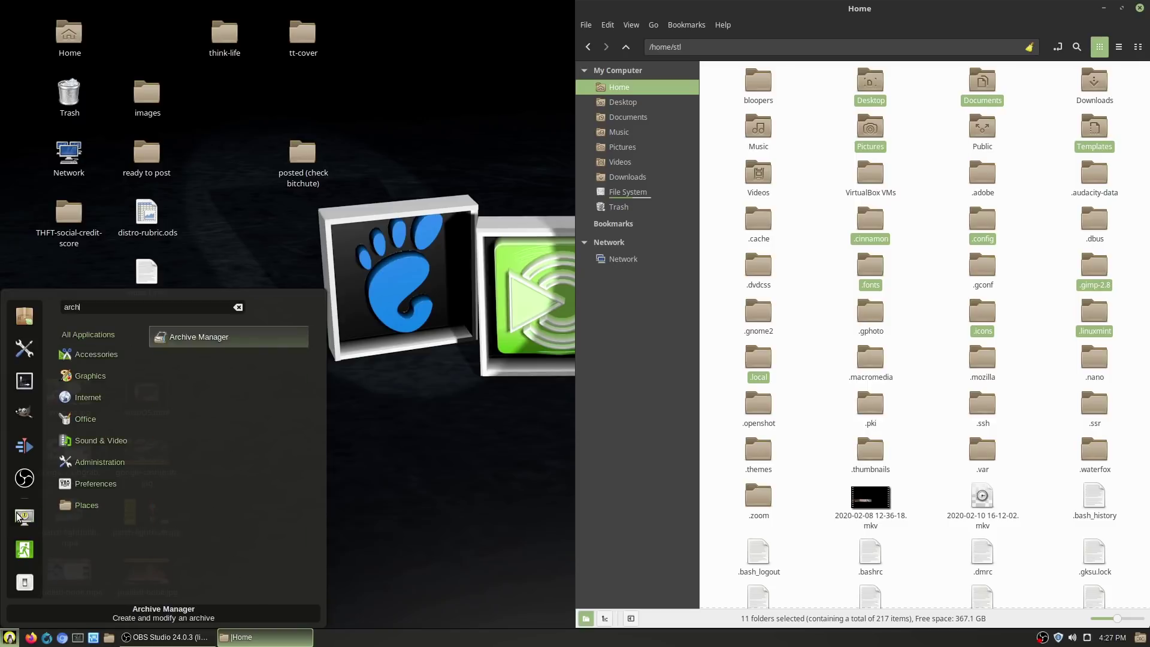
click(218, 336)
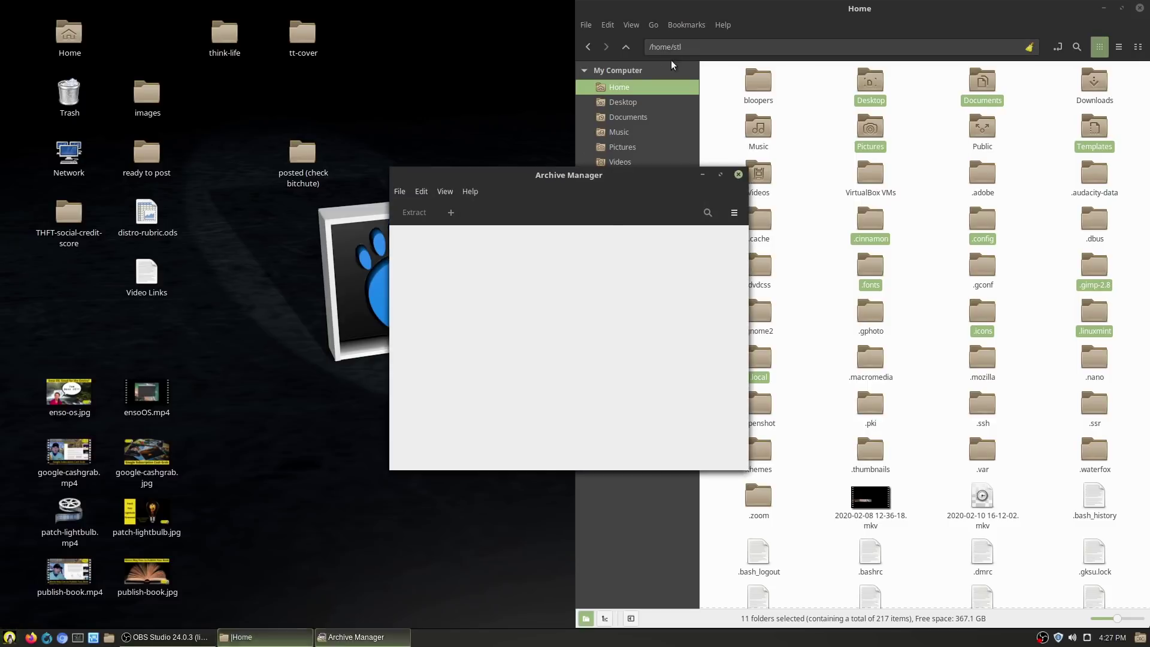
drag(638, 175, 388, 126)
click(484, 163)
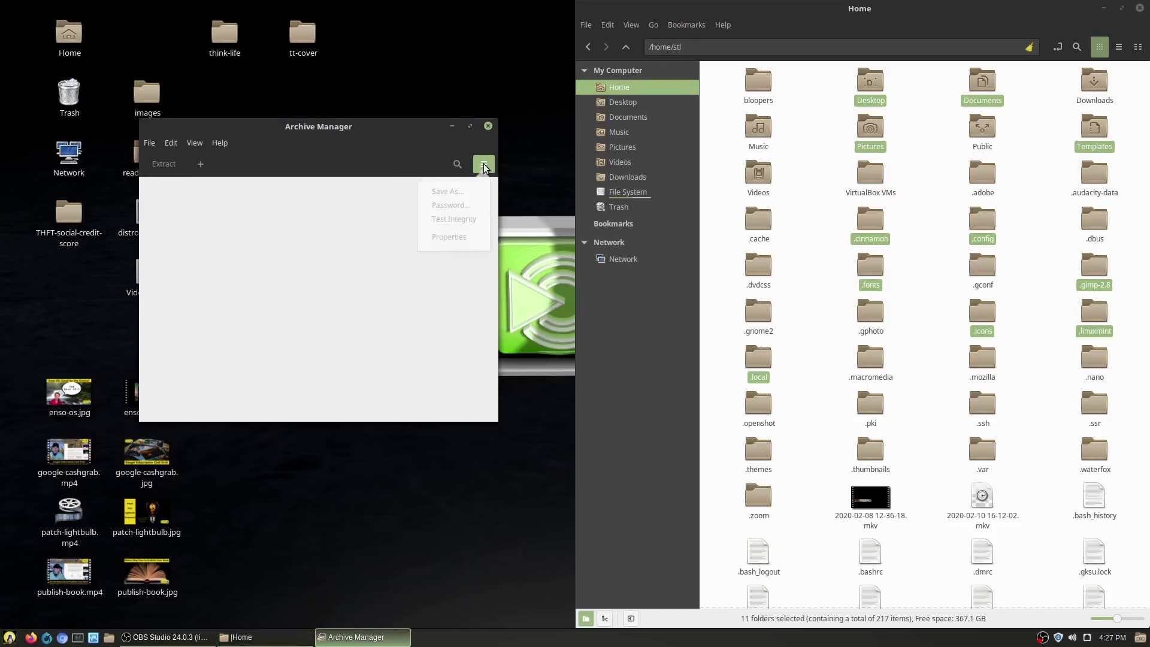
click(261, 135)
Step: Create a zip archive named Backup on the Desktop and add the selected home folders to it
click(150, 143)
click(179, 163)
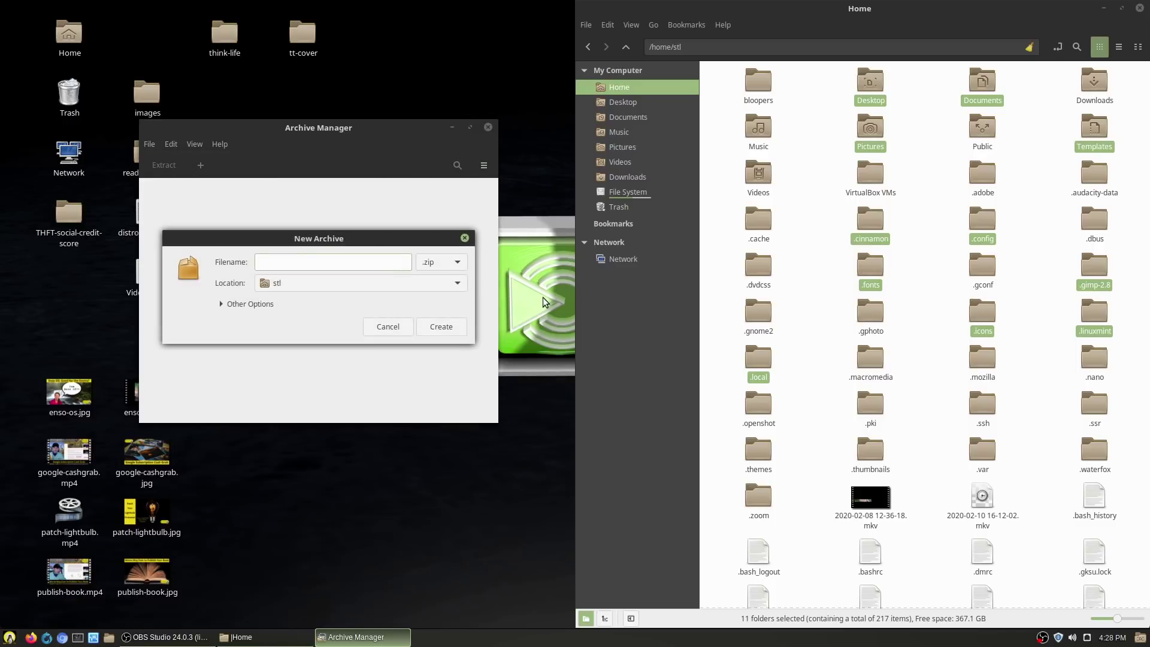
text(Backup)
click(450, 287)
click(405, 303)
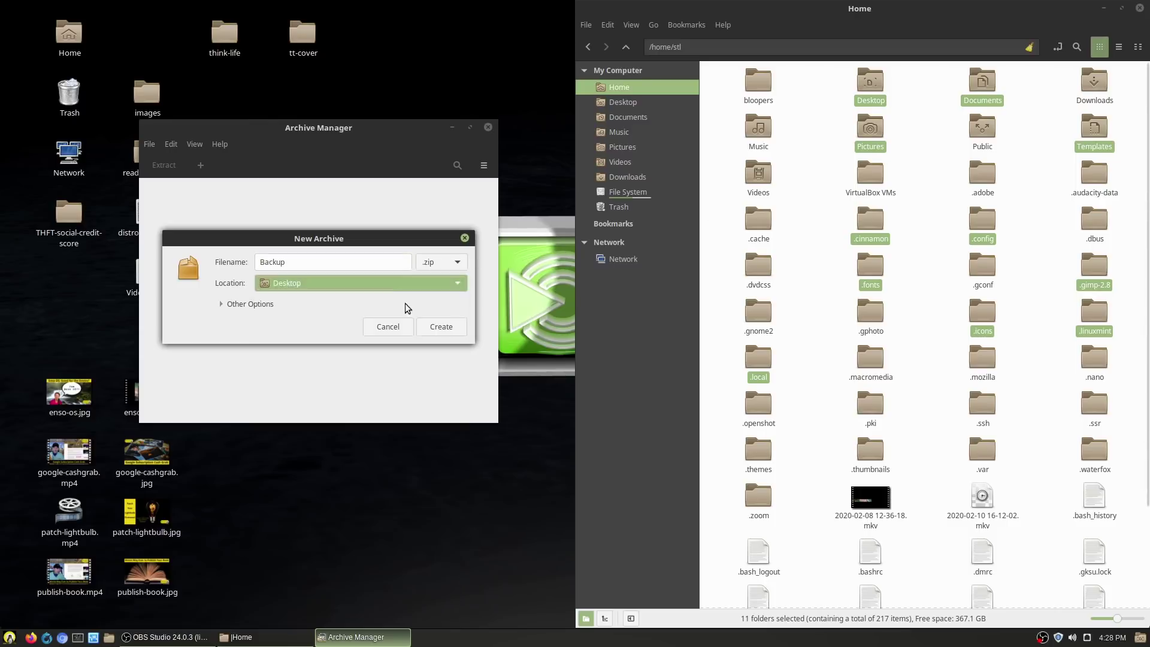
click(452, 325)
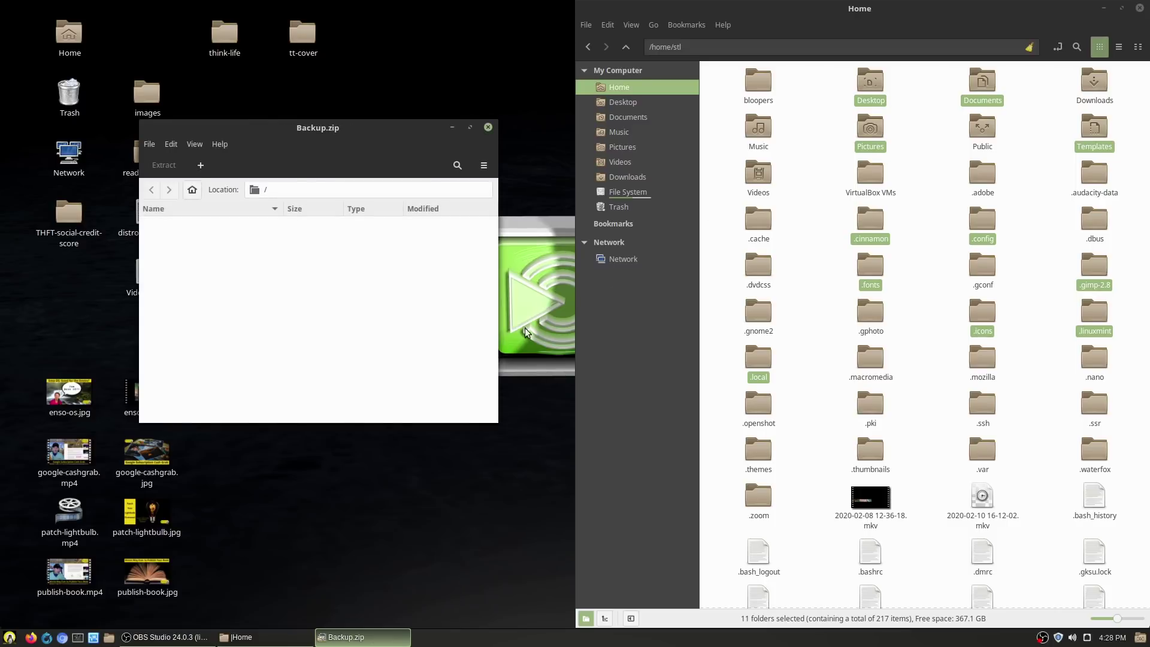
drag(870, 84, 273, 317)
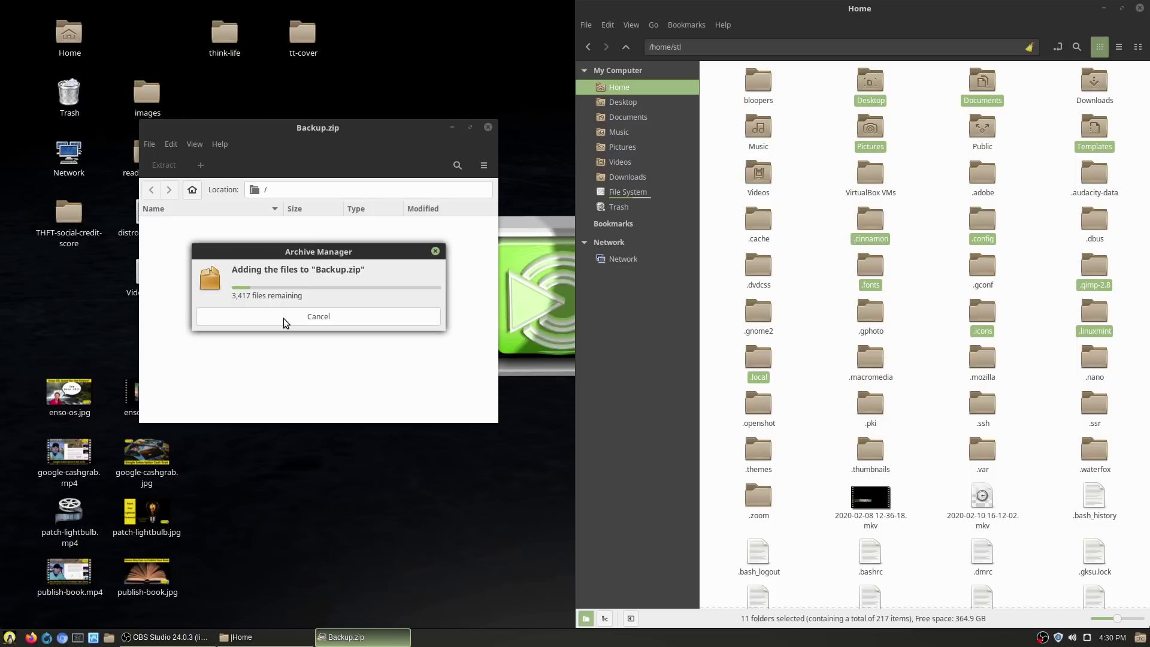
Step: Browse from the file system root into the home directory and open the stl user folder
click(638, 195)
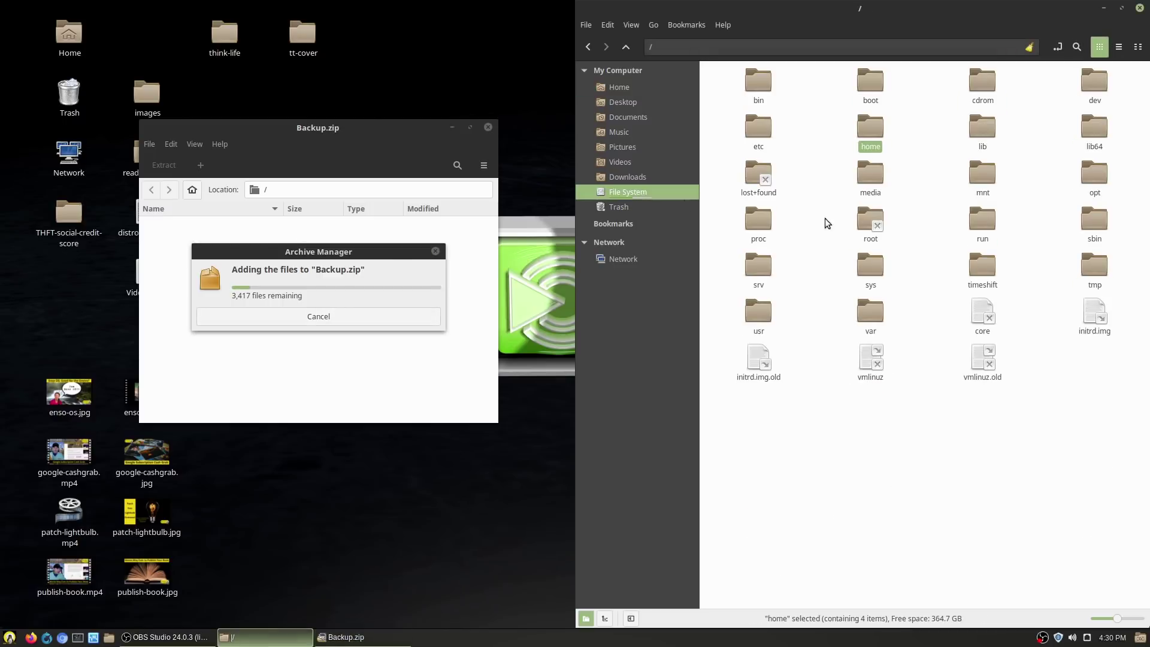
double_click(884, 143)
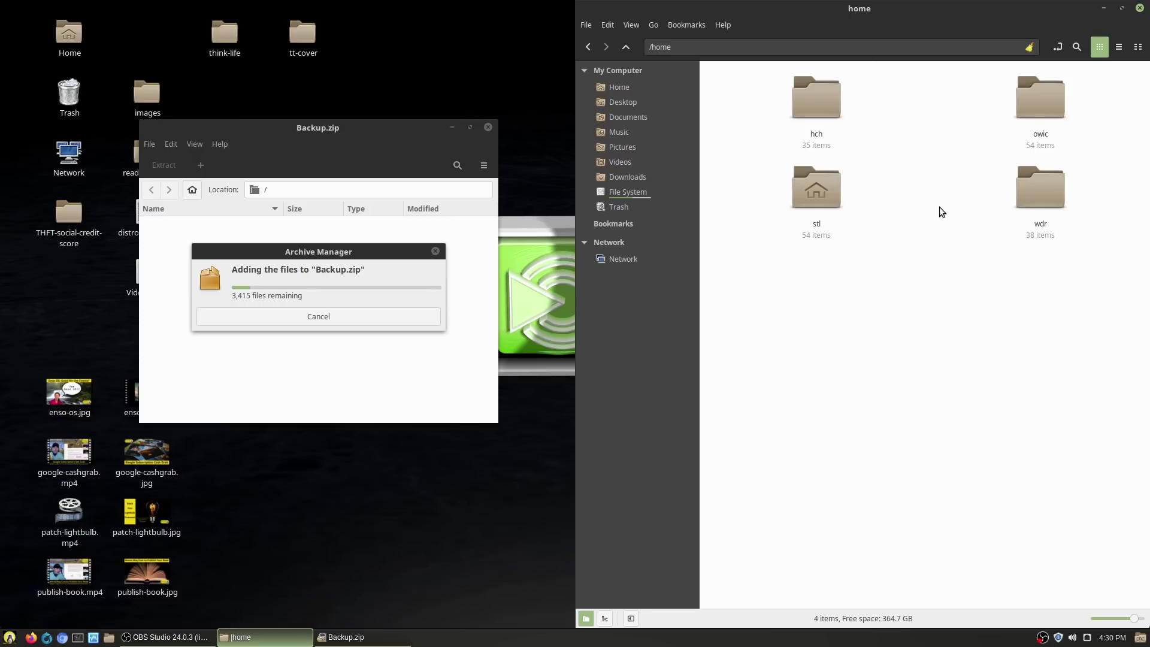
double_click(801, 195)
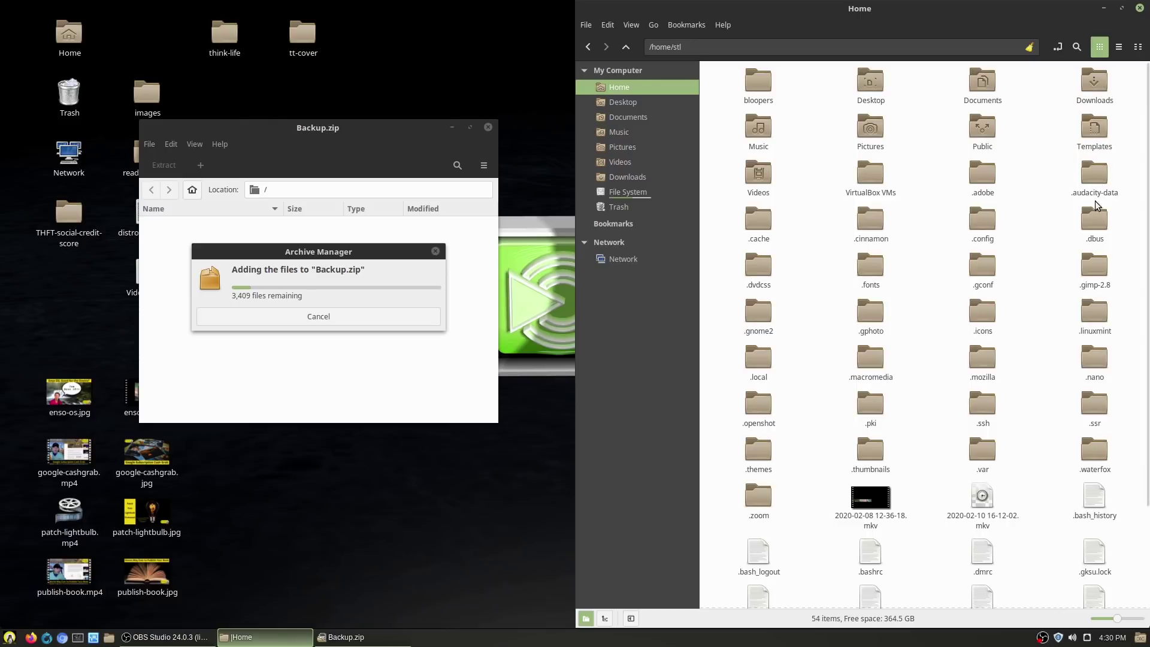
Step: Cancel adding the files to Backup.zip and switch away from the archive window
click(354, 323)
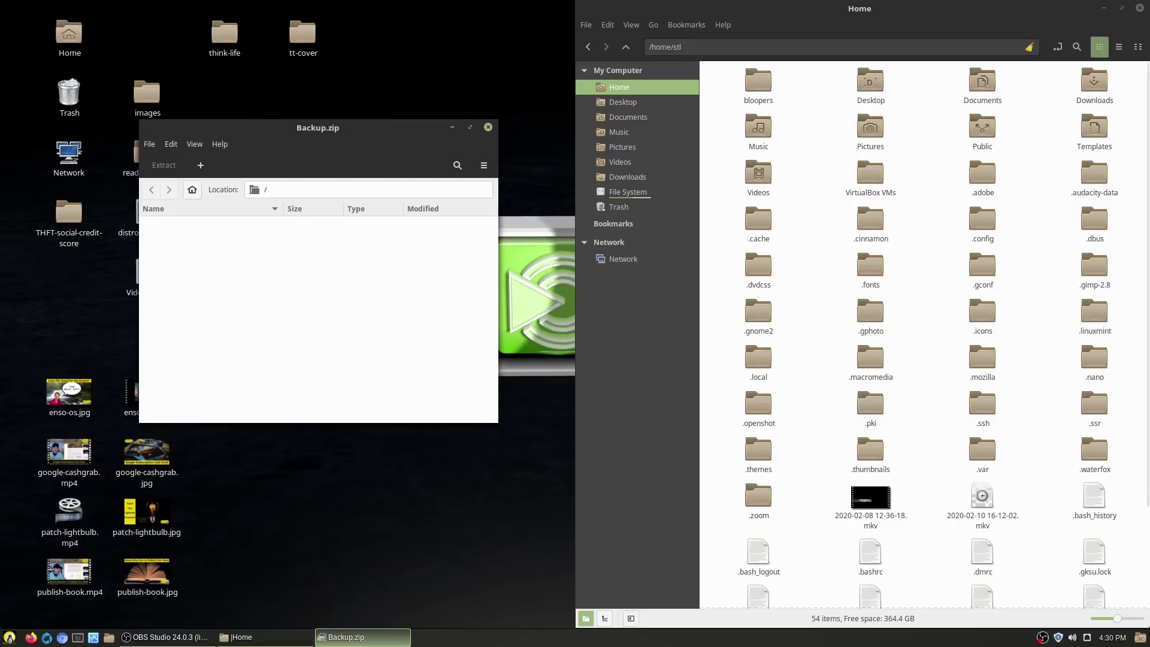
key(alt+Tab)
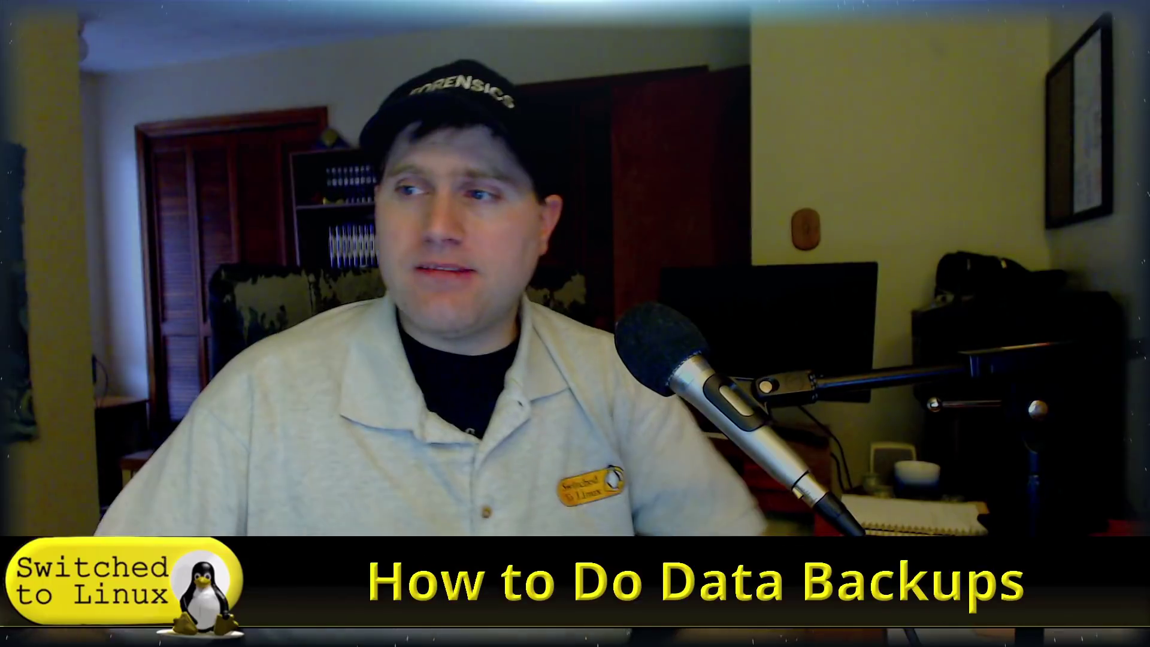